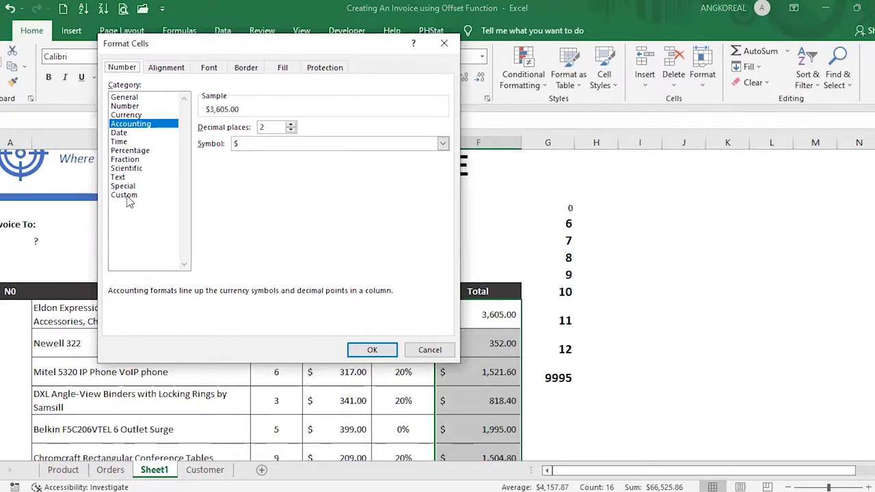
- Apply the custom number format $ #,###.00;;; to the invoice's Total column cells
{"action": "left_click_drag", "start_coordinate": [375, 138], "coordinate": [183, 140]}
{"action": "key", "text": "BackSpace"}
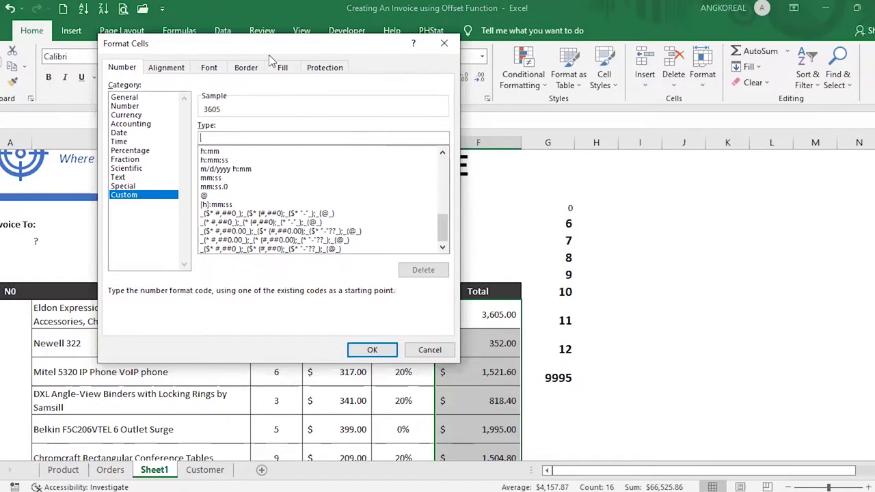
{"action": "type", "text": "$"}
{"action": "type", "text": "#,###.00"}
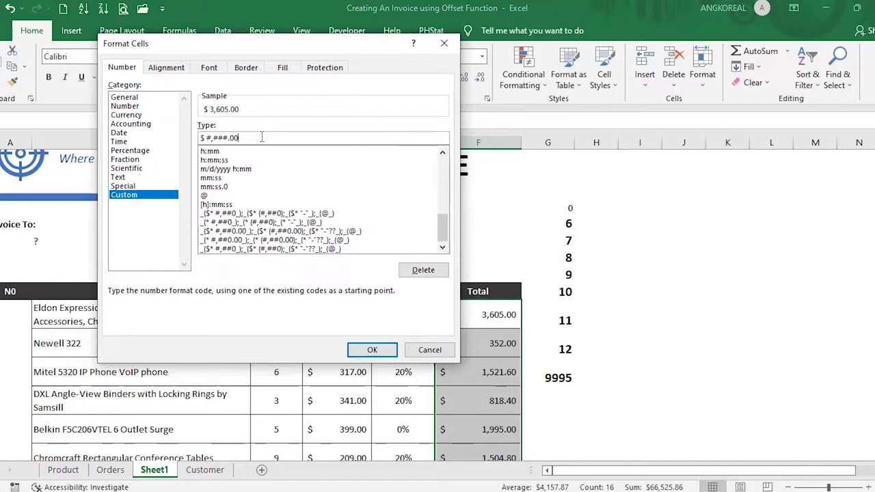
{"action": "type", "text": ";;;"}
{"action": "left_click", "coordinate": [372, 349]}
- Check the Total column's amounts and empty rows, and compare the dollar sign placement with the Price column
{"action": "scroll", "coordinate": [498, 350], "scroll_direction": "down", "scroll_amount": 4}
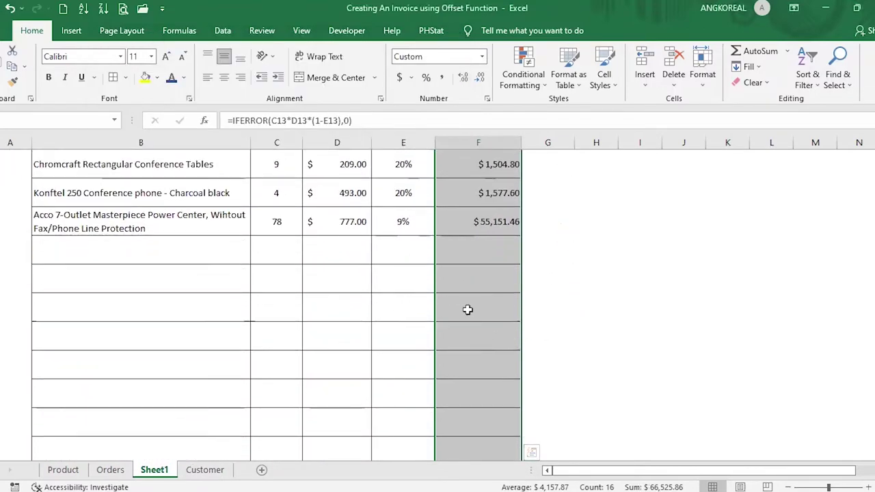
{"action": "left_click_drag", "start_coordinate": [478, 249], "coordinate": [484, 325]}
{"action": "left_click", "coordinate": [492, 307]}
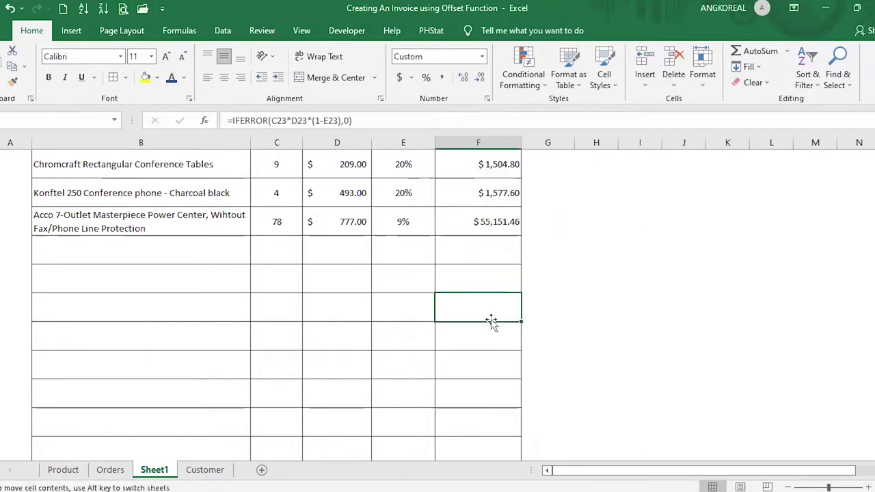
{"action": "left_click", "coordinate": [482, 217]}
{"action": "scroll", "coordinate": [497, 289], "scroll_direction": "up", "scroll_amount": 2}
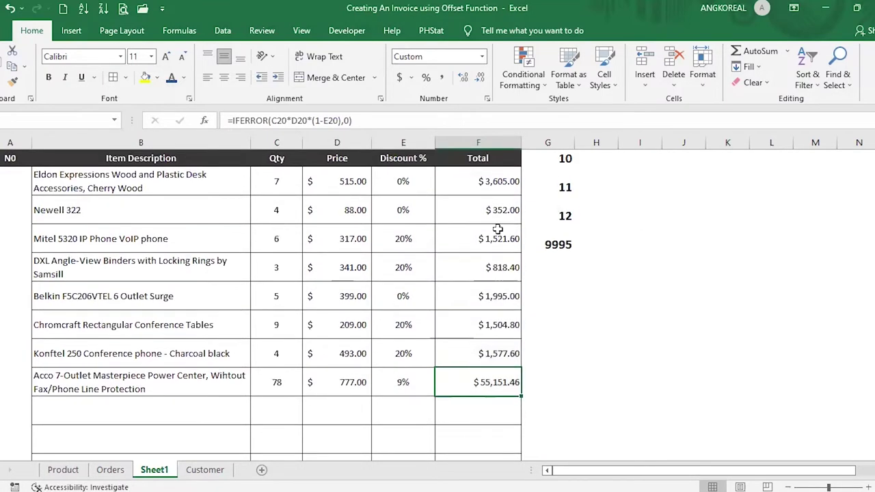
{"action": "left_click", "coordinate": [325, 189]}
{"action": "left_click_drag", "start_coordinate": [335, 192], "coordinate": [341, 360]}
- Change the Total column's custom number format to $ * #,###.00;;; so the dollar sign aligns at the cell's left edge
{"action": "left_click_drag", "start_coordinate": [483, 175], "coordinate": [479, 421]}
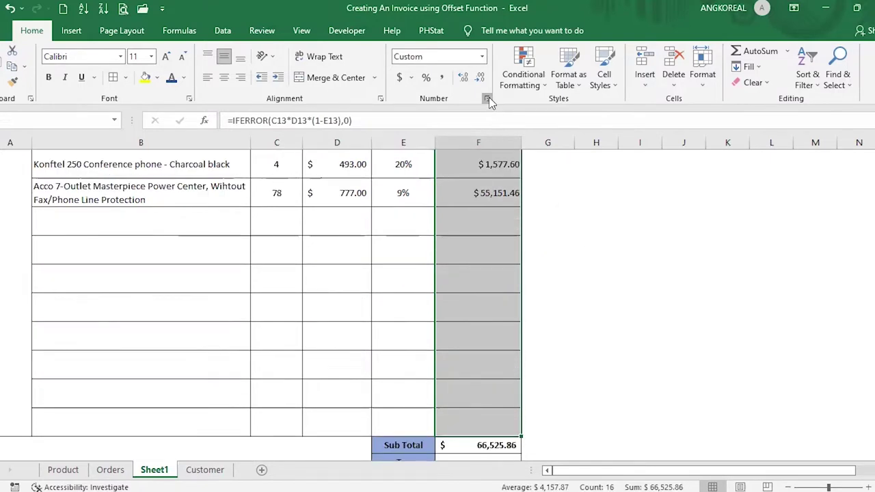
{"action": "left_click", "coordinate": [489, 99]}
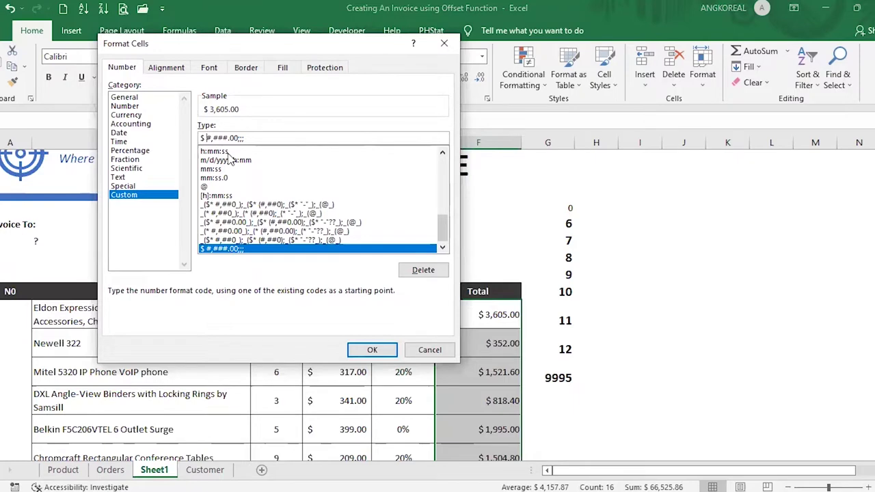
{"action": "type", "text": "*"}
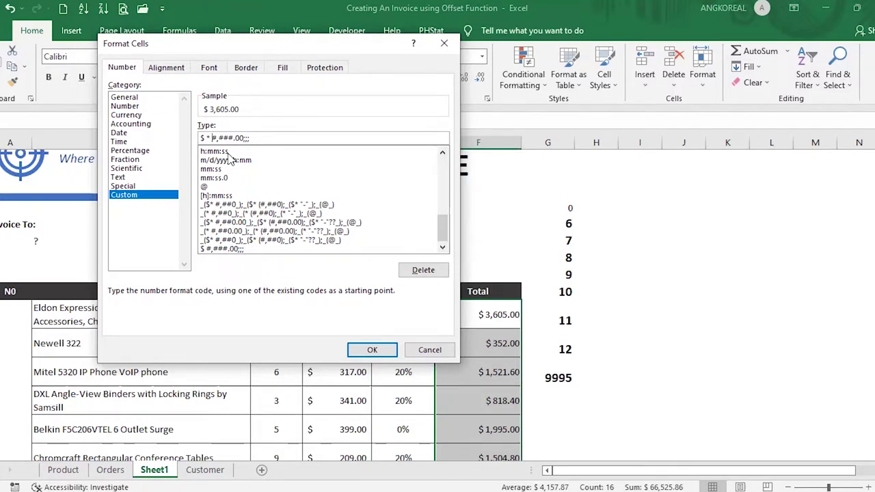
{"action": "left_click", "coordinate": [372, 350]}
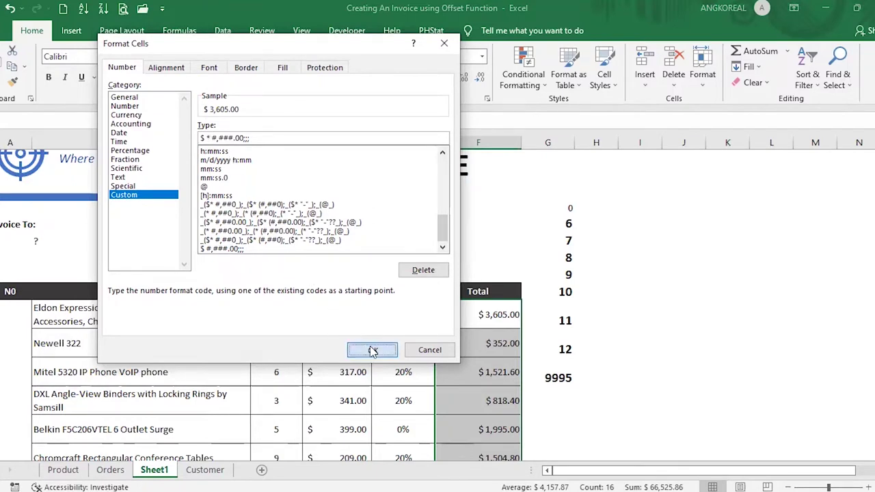
{"action": "left_click", "coordinate": [461, 346]}
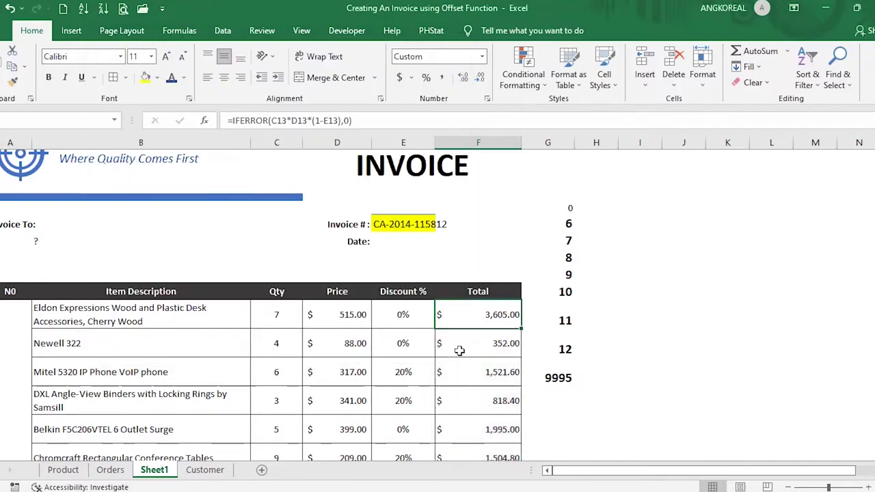
- Review the reformatted Total column from the first invoice line down to the Sub Total, Tax and TOTAL rows
{"action": "key", "text": "Down"}
{"action": "key", "text": "Down"}
{"action": "key", "text": "Up"}
{"action": "key", "text": "Up"}
{"action": "key", "text": "Up"}
{"action": "key", "text": "Down"}
{"action": "key", "text": "Down"}
{"action": "scroll", "coordinate": [492, 372], "scroll_direction": "down", "scroll_amount": 5}
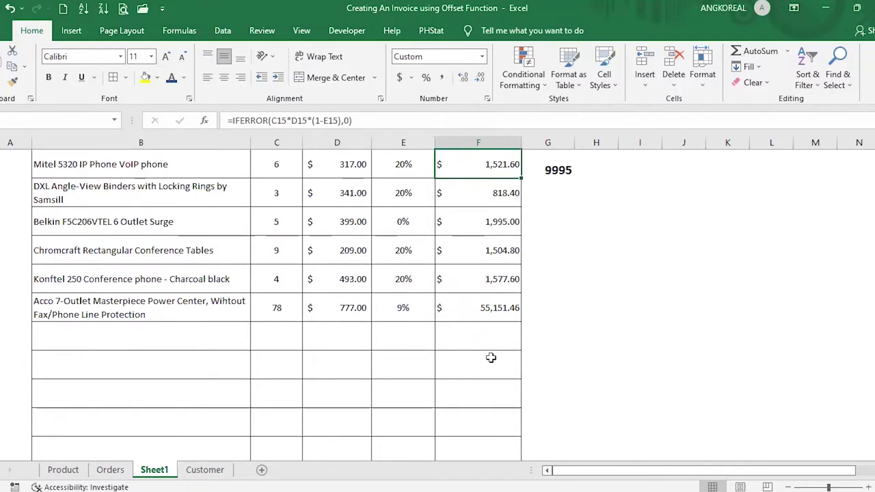
{"action": "scroll", "coordinate": [491, 358], "scroll_direction": "down", "scroll_amount": 1}
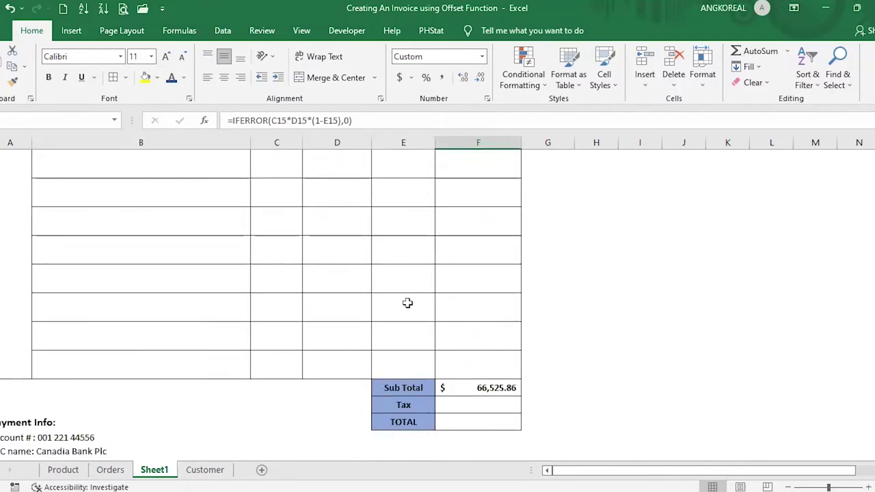
{"action": "scroll", "coordinate": [98, 288], "scroll_direction": "up", "scroll_amount": 3}
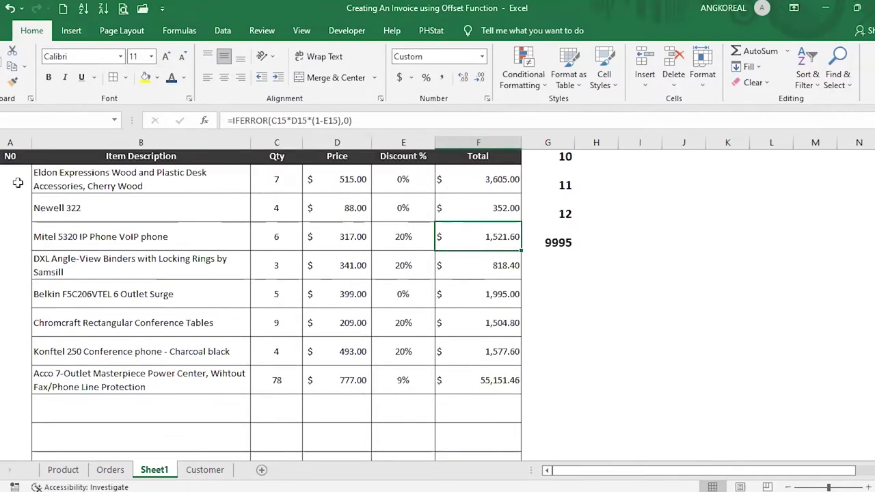
- Examine the empty N0 column and the item descriptions of the first invoice lines
{"action": "left_click", "coordinate": [19, 197]}
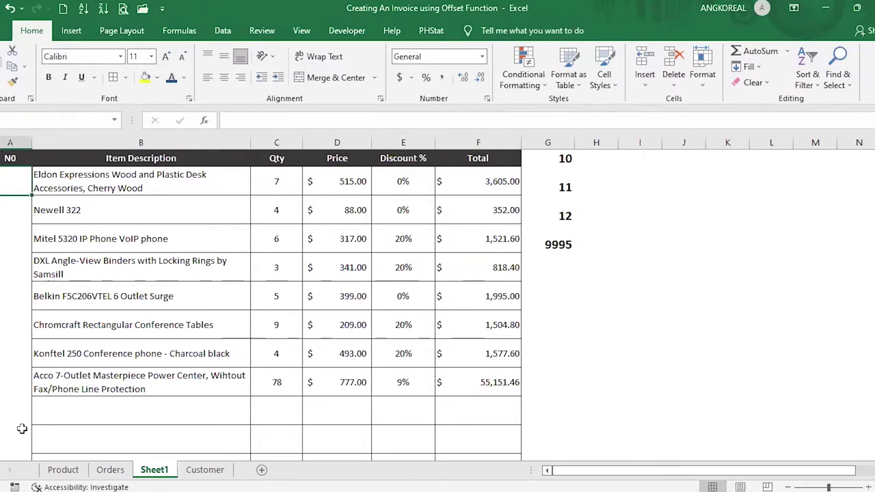
{"action": "scroll", "coordinate": [257, 323], "scroll_direction": "up", "scroll_amount": 1}
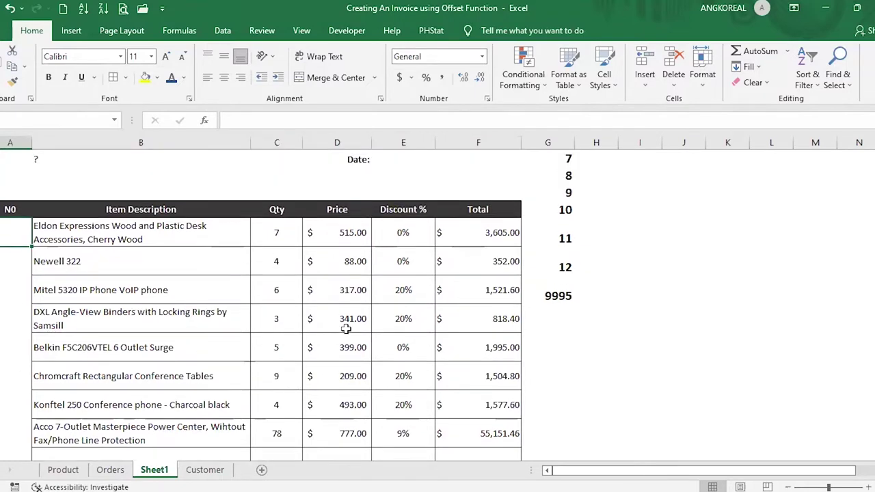
{"action": "left_click", "coordinate": [154, 240]}
{"action": "left_click_drag", "start_coordinate": [154, 240], "coordinate": [154, 290]}
{"action": "left_click", "coordinate": [171, 243]}
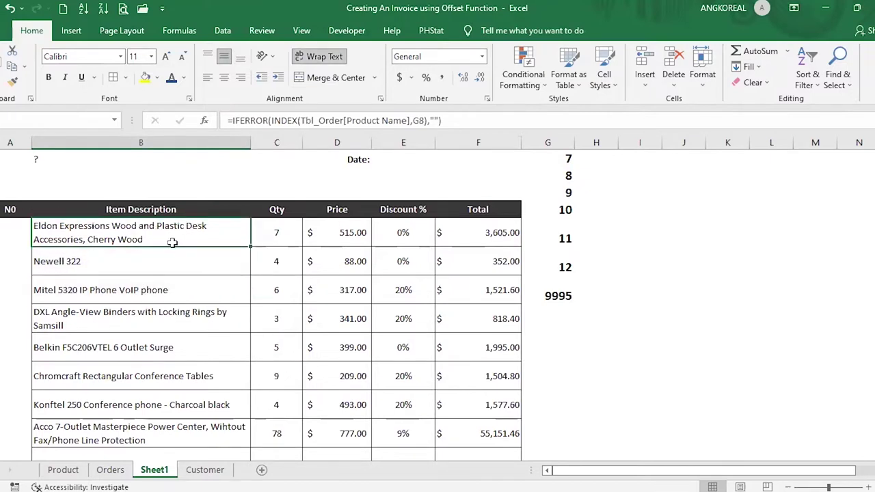
{"action": "left_click_drag", "start_coordinate": [168, 228], "coordinate": [150, 345]}
{"action": "left_click", "coordinate": [148, 290]}
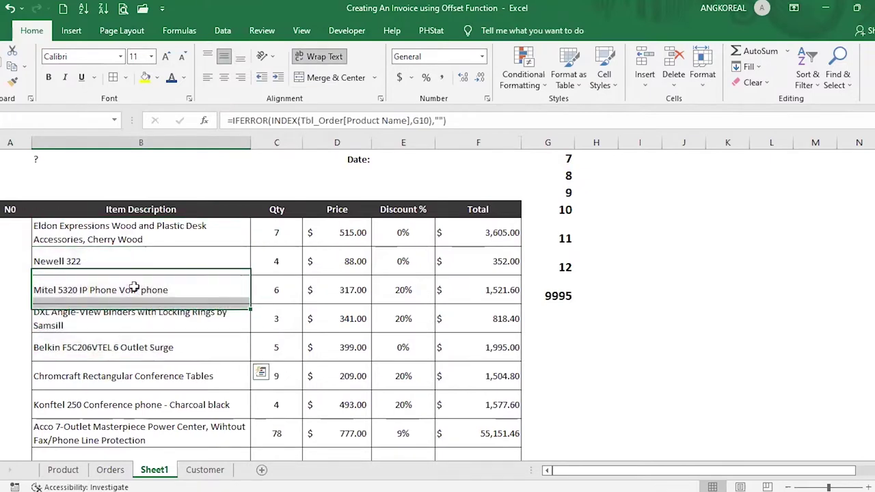
{"action": "left_click", "coordinate": [48, 244]}
- Enter the line-number formula =IF(B13<>B12,1,A12+1) in A13 and centre the cell horizontally and vertically
{"action": "left_click", "coordinate": [3, 237]}
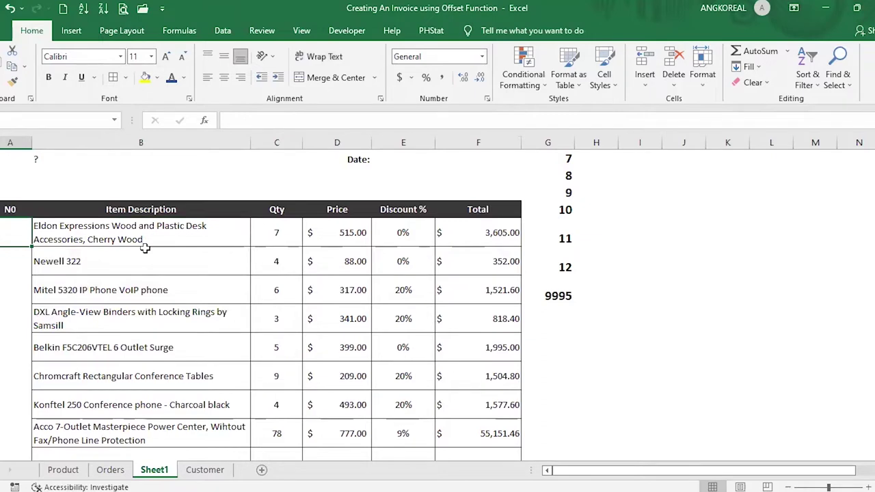
{"action": "type", "text": "="}
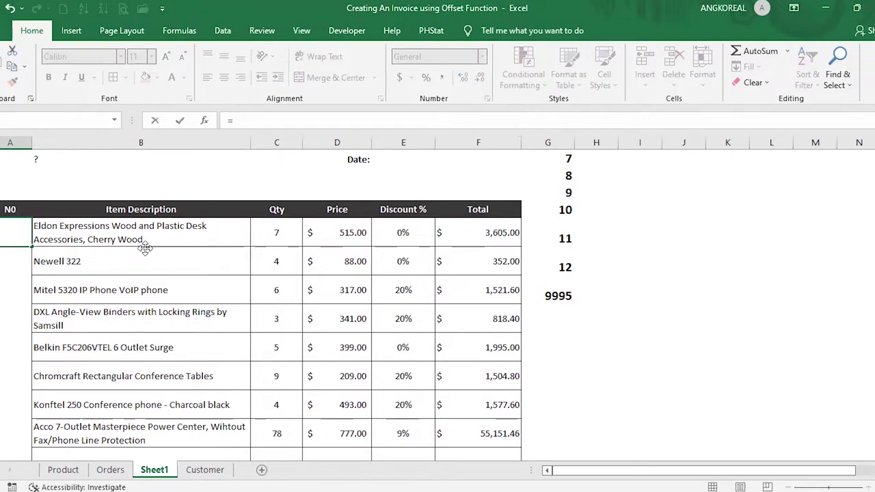
{"action": "type", "text": "IF("}
{"action": "left_click", "coordinate": [113, 237]}
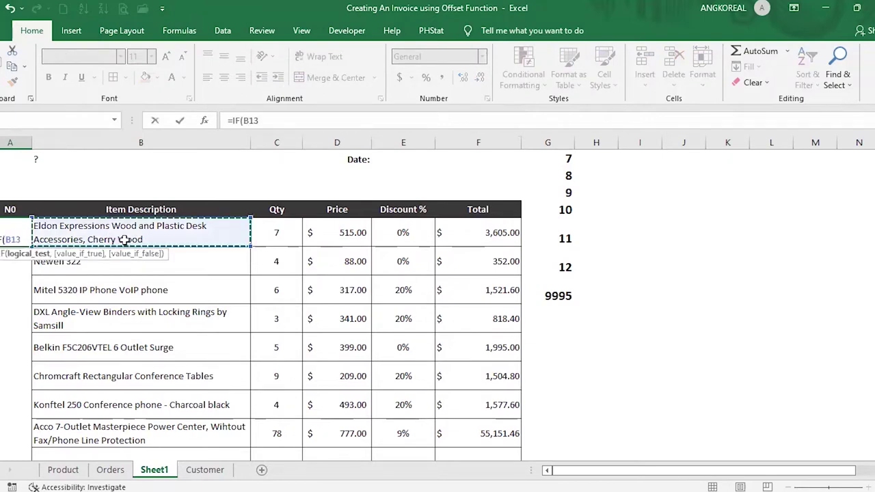
{"action": "type", "text": "<"}
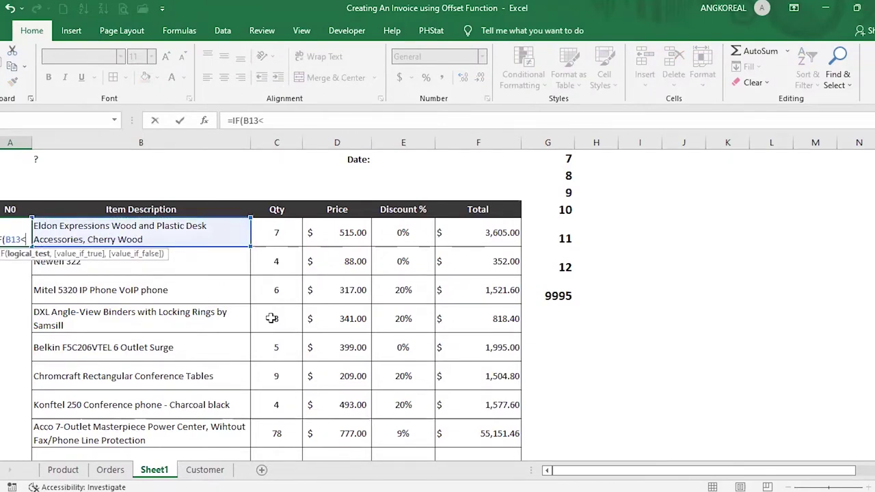
{"action": "type", "text": ">"}
{"action": "key", "text": "Up"}
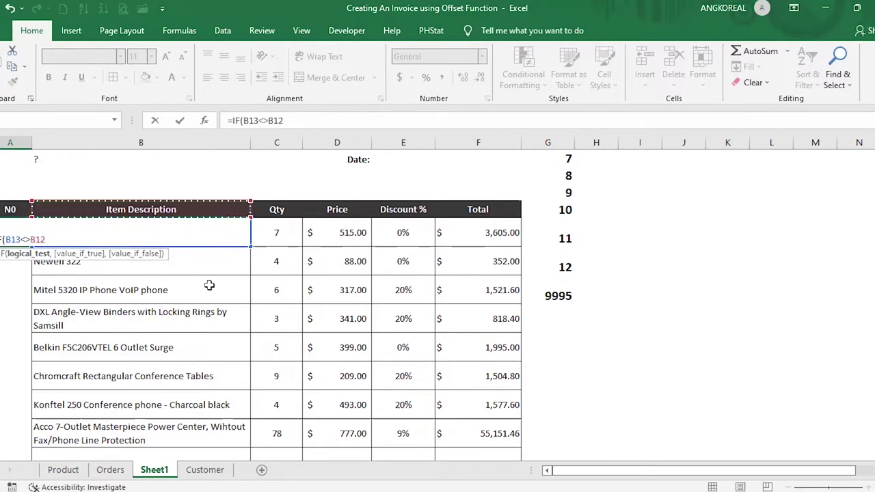
{"action": "type", "text": ",1"}
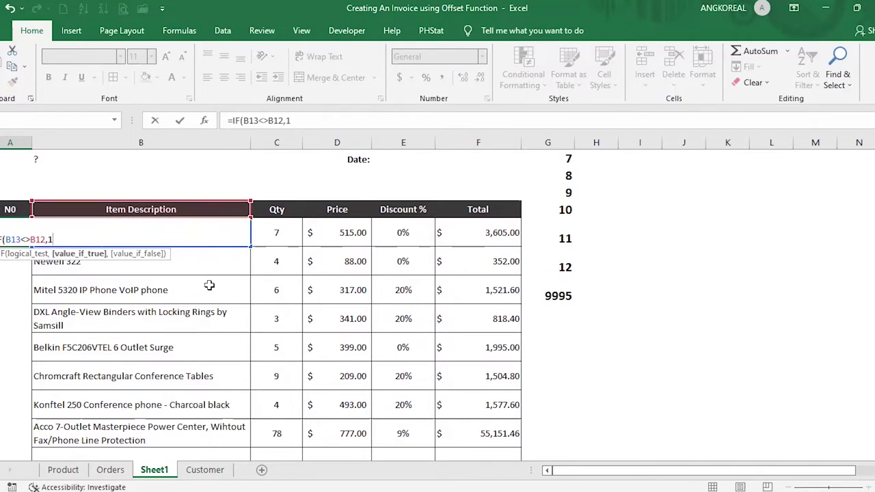
{"action": "type", "text": ","}
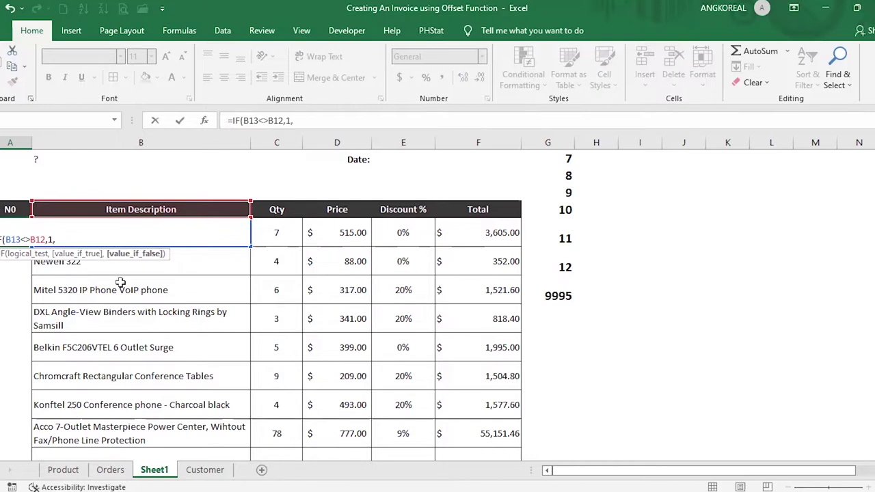
{"action": "left_click", "coordinate": [13, 207]}
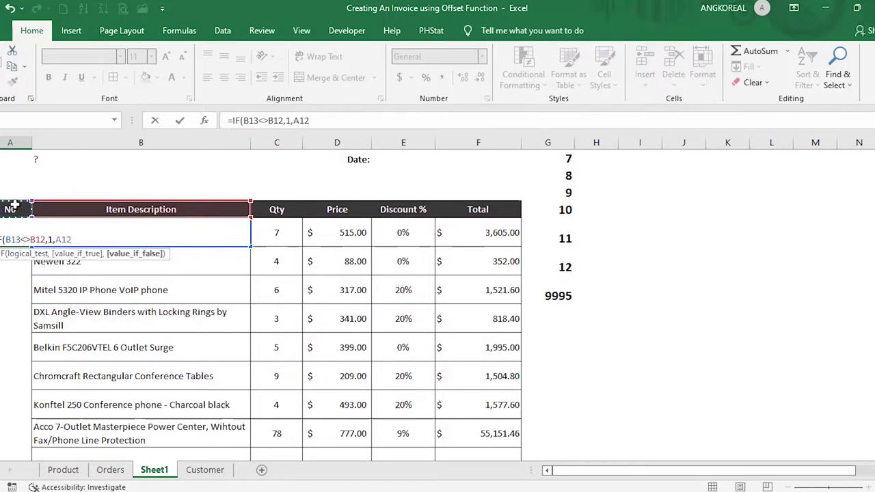
{"action": "type", "text": "+1)"}
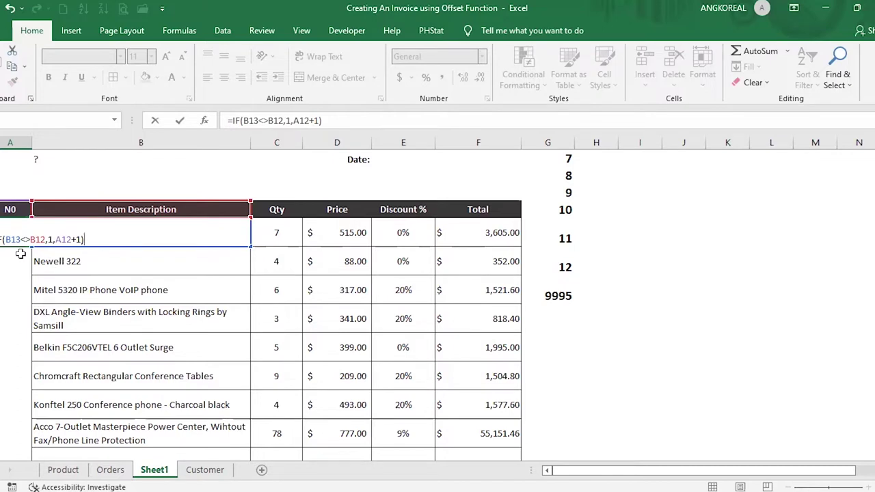
{"action": "key", "text": "Return"}
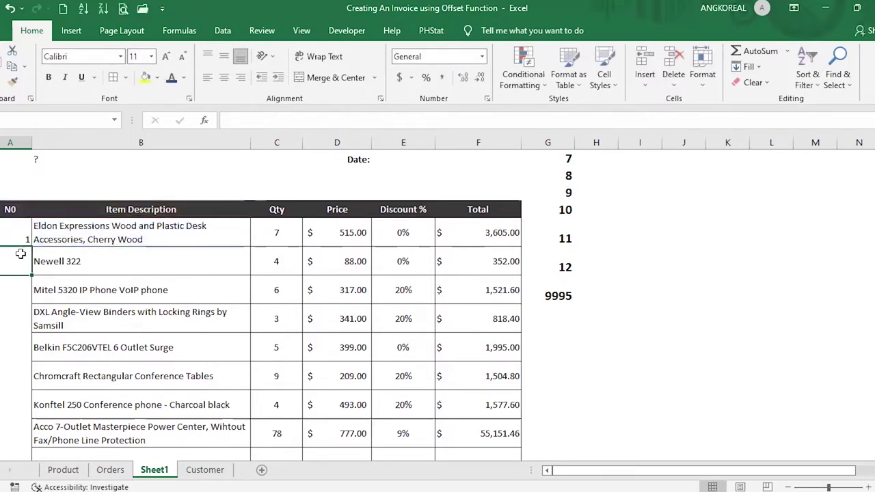
{"action": "left_click", "coordinate": [17, 236]}
{"action": "left_click", "coordinate": [224, 78]}
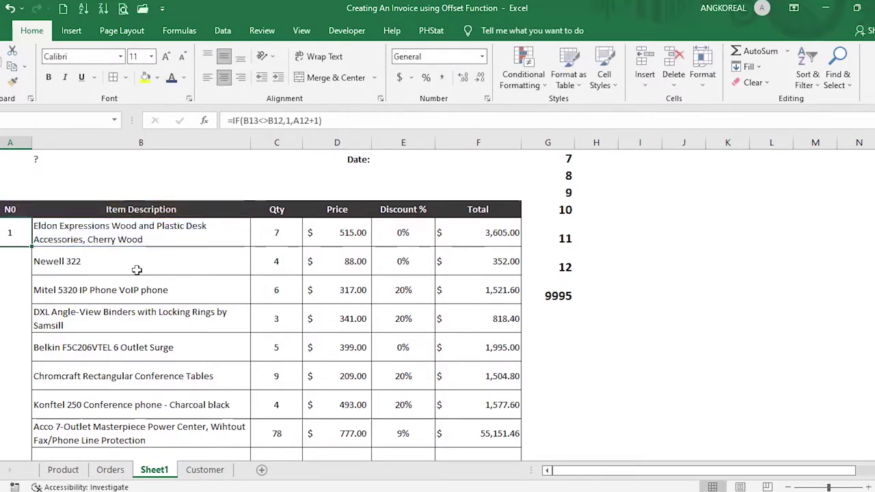
- Review the numbering formula in A13 against the first two item descriptions, leaving the formula as it is
{"action": "left_click", "coordinate": [75, 243]}
{"action": "left_click_drag", "start_coordinate": [76, 242], "coordinate": [72, 255]}
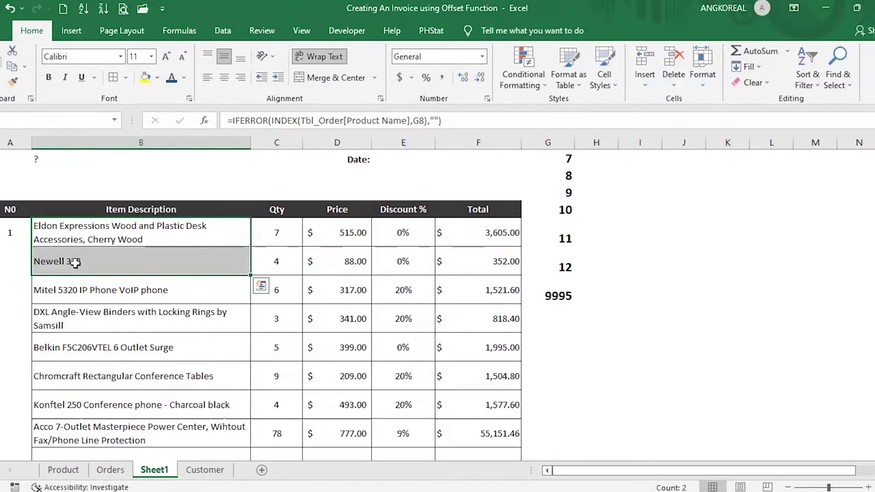
{"action": "left_click", "coordinate": [9, 262]}
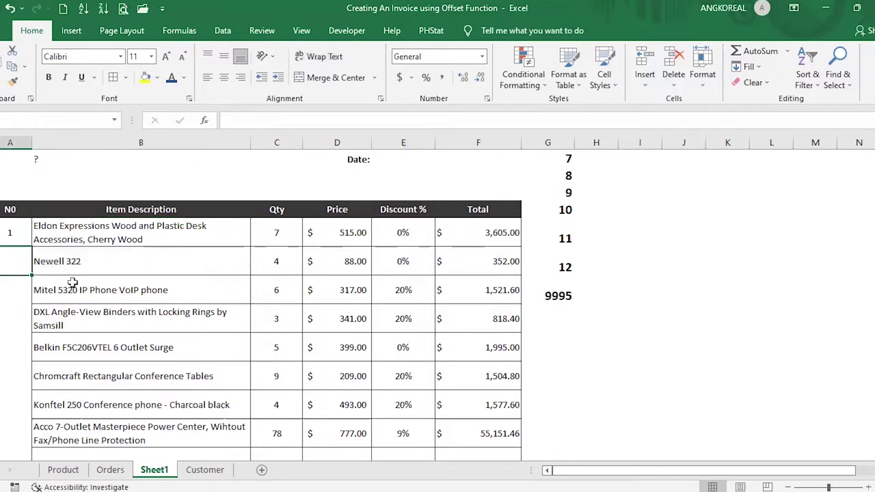
{"action": "left_click", "coordinate": [15, 233]}
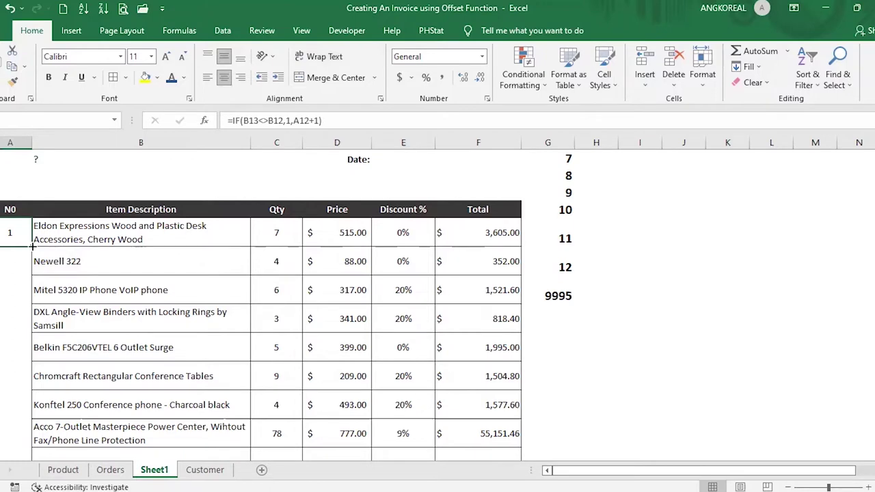
{"action": "left_click", "coordinate": [269, 121]}
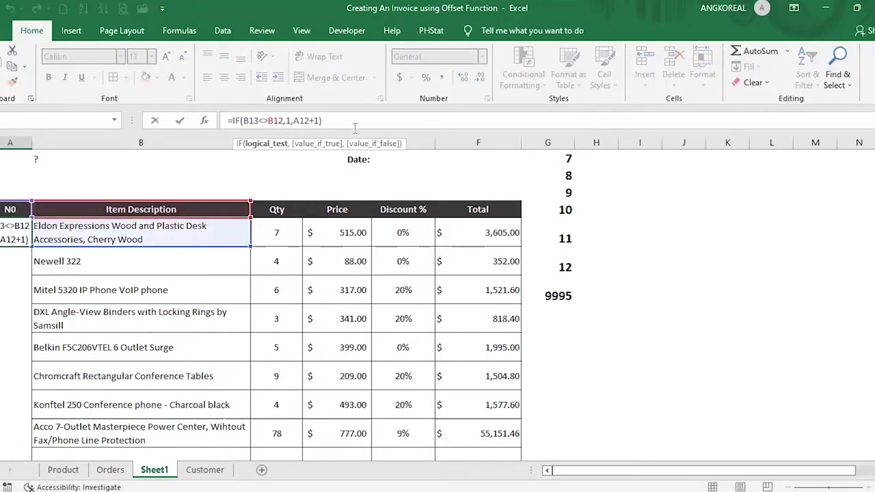
{"action": "key", "text": "Return"}
- Copy the numbering formula from A13 down to A14 and inspect the copied formula's cell references
{"action": "left_click", "coordinate": [11, 233]}
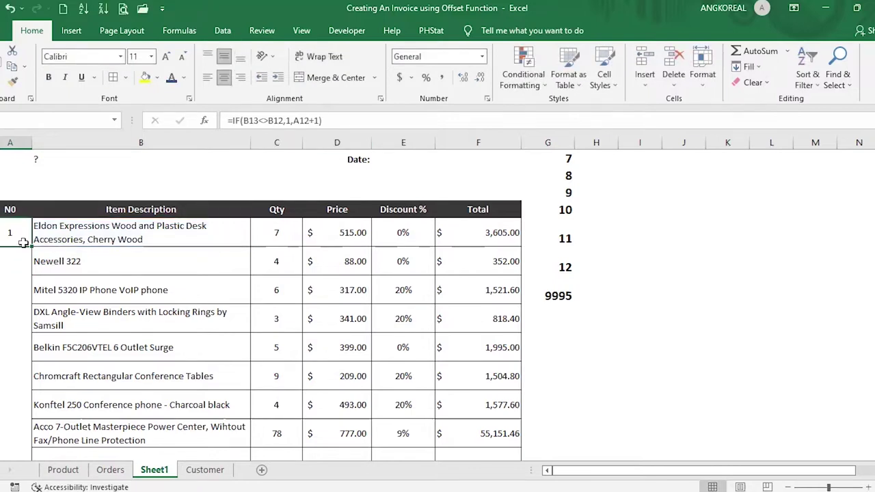
{"action": "left_click_drag", "start_coordinate": [31, 246], "coordinate": [26, 280]}
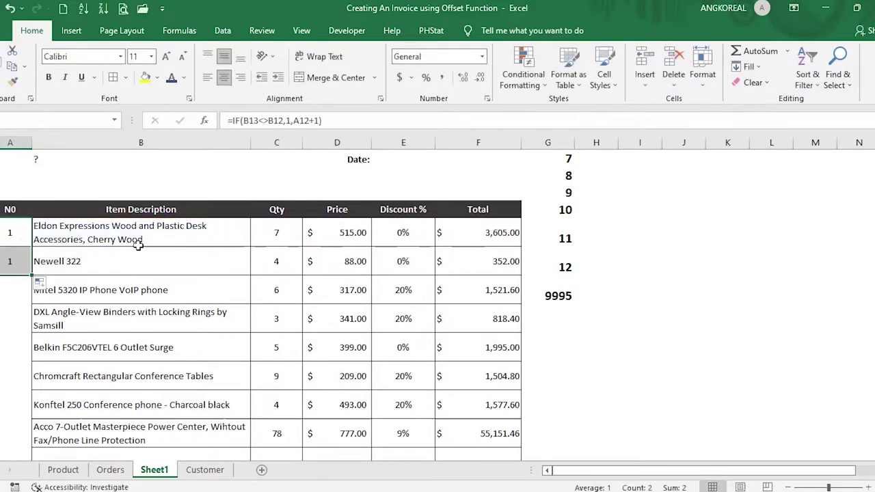
{"action": "left_click", "coordinate": [15, 262]}
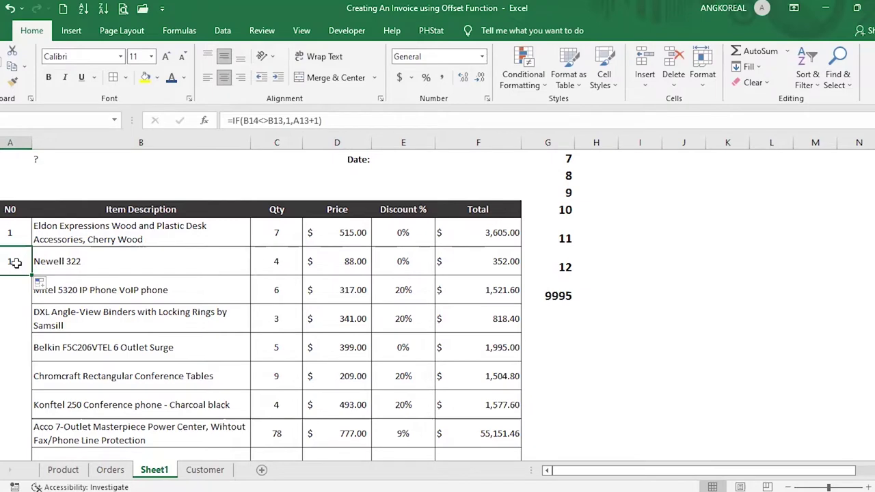
- Review the cell references in the copied numbering formula in A14, leaving the formula as it is
{"action": "left_click_drag", "start_coordinate": [53, 264], "coordinate": [41, 236]}
{"action": "left_click", "coordinate": [15, 262]}
{"action": "double_click", "coordinate": [20, 262]}
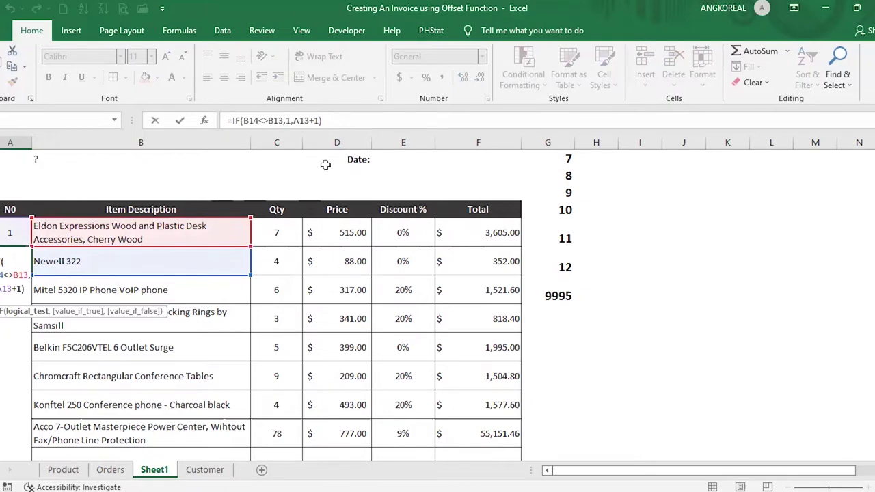
{"action": "left_click", "coordinate": [288, 121]}
{"action": "key", "text": "ctrl+Return"}
- Replace the result arguments of the IF formula in A13 with a COUNTA of the range B13:B13
{"action": "left_click", "coordinate": [20, 235]}
{"action": "left_click", "coordinate": [288, 121]}
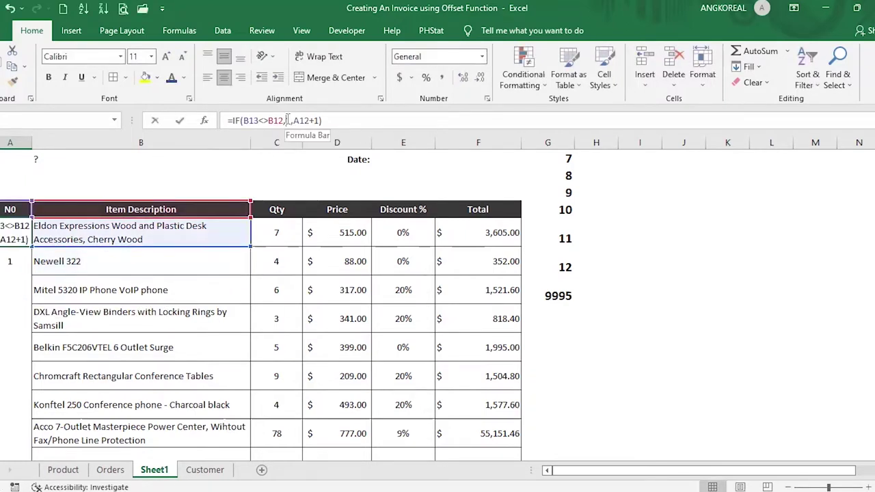
{"action": "left_click_drag", "start_coordinate": [287, 120], "coordinate": [320, 120]}
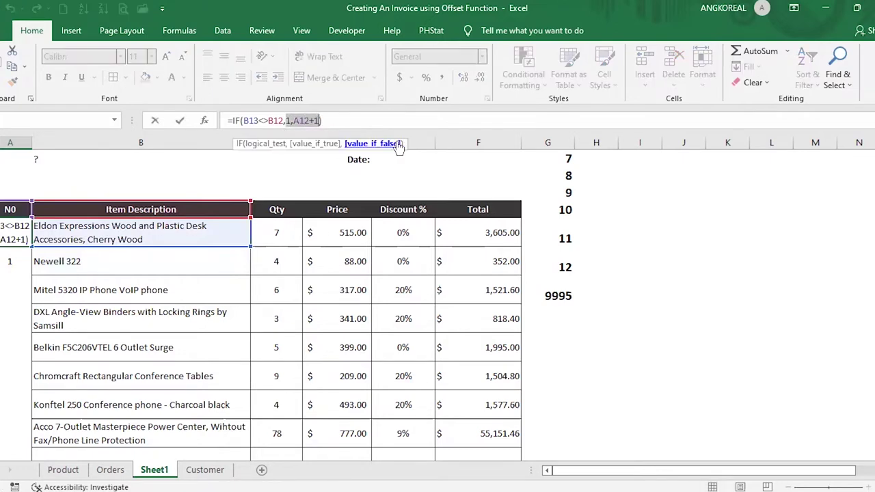
{"action": "type", "text": "counta"}
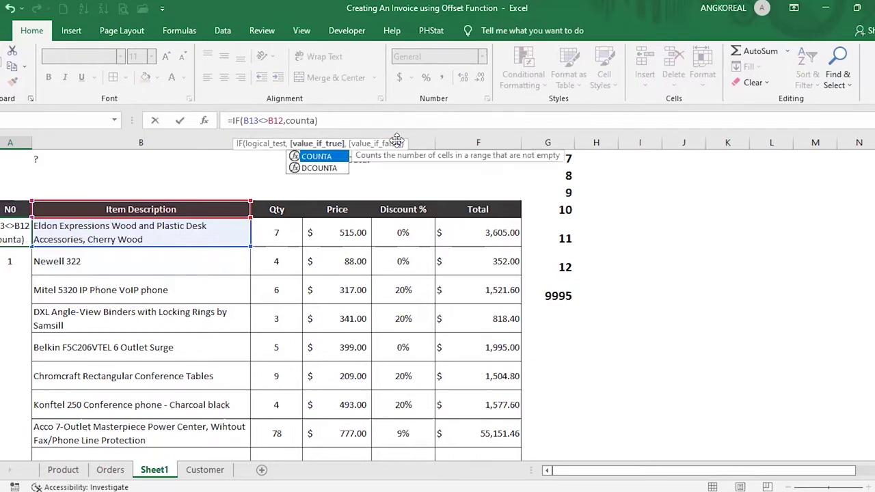
{"action": "key", "text": "Tab"}
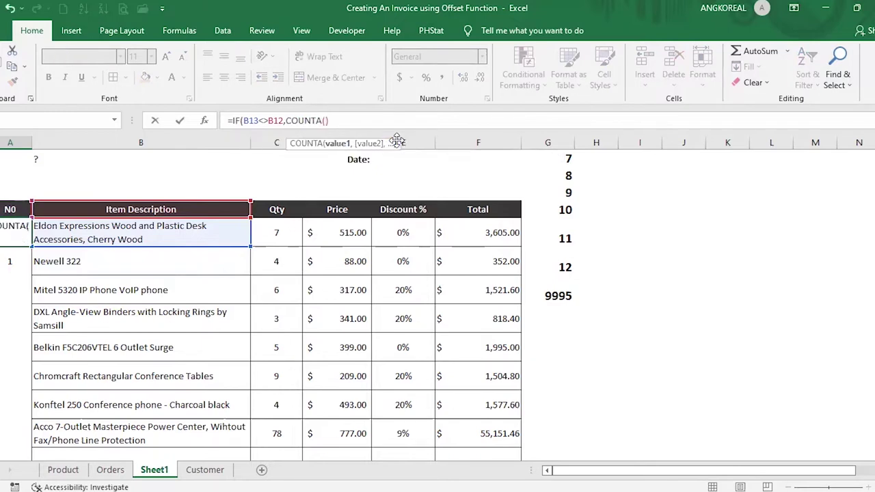
{"action": "left_click", "coordinate": [104, 230]}
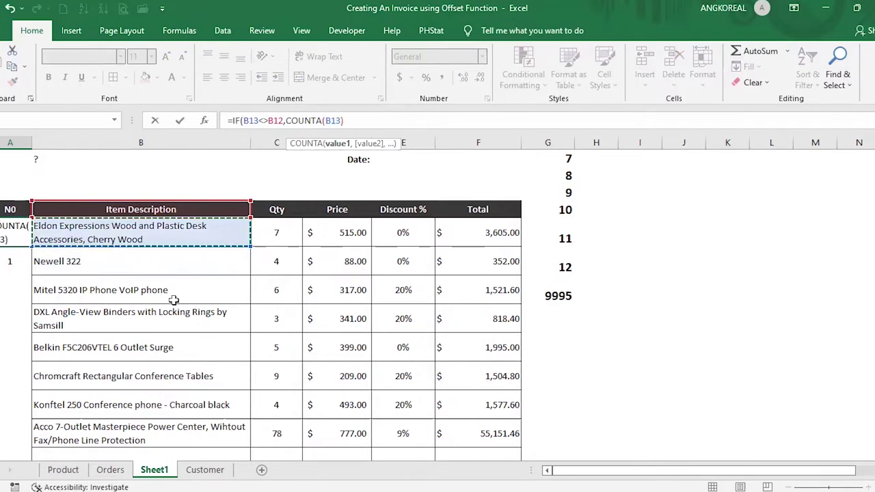
{"action": "key", "text": "F8"}
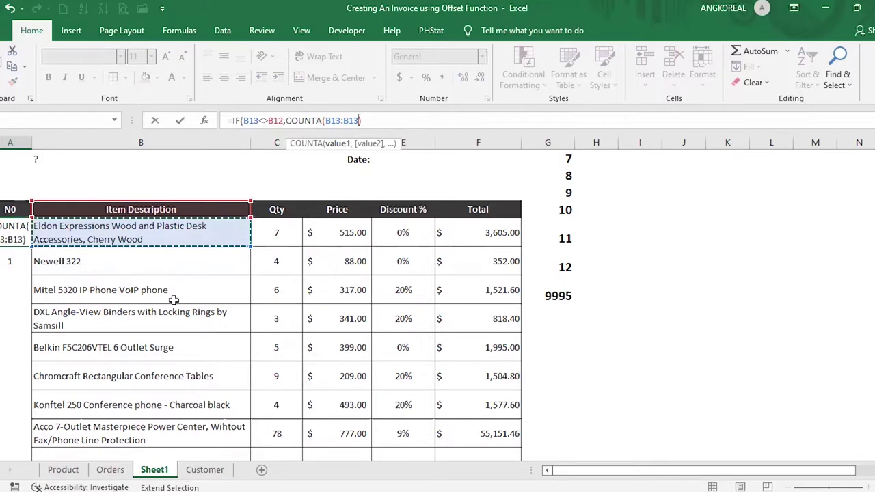
- Lock the COUNTA range start as $B$13 and complete the A13 formula as =IF(B13<>B12,COUNTA($B$13:B13),"")
{"action": "double_click", "coordinate": [331, 121]}
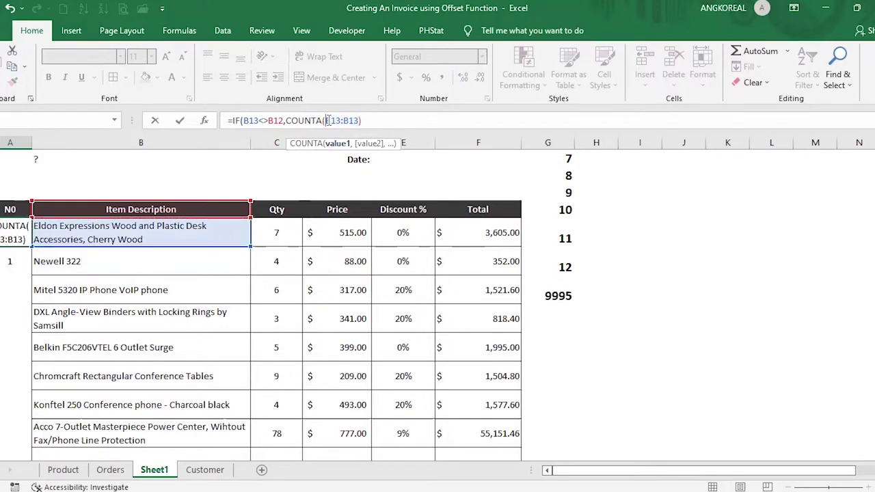
{"action": "left_click", "coordinate": [334, 120]}
{"action": "double_click", "coordinate": [333, 120]}
{"action": "key", "text": "F4"}
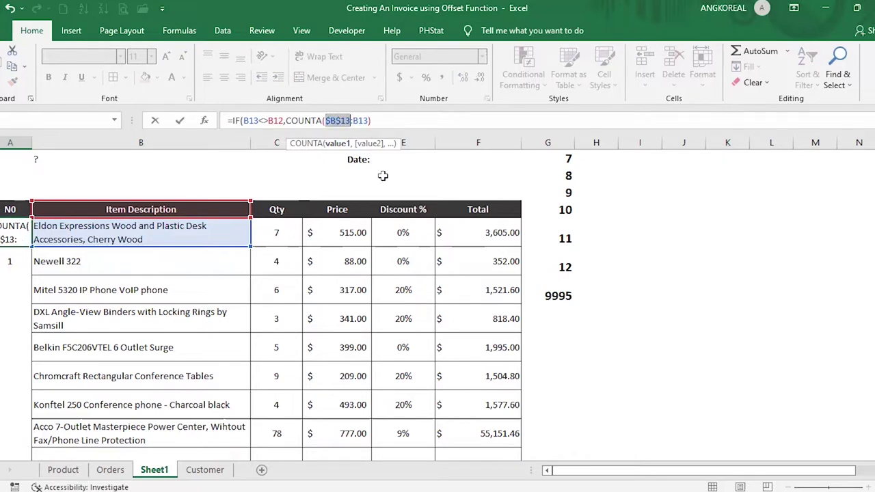
{"action": "left_click", "coordinate": [404, 118]}
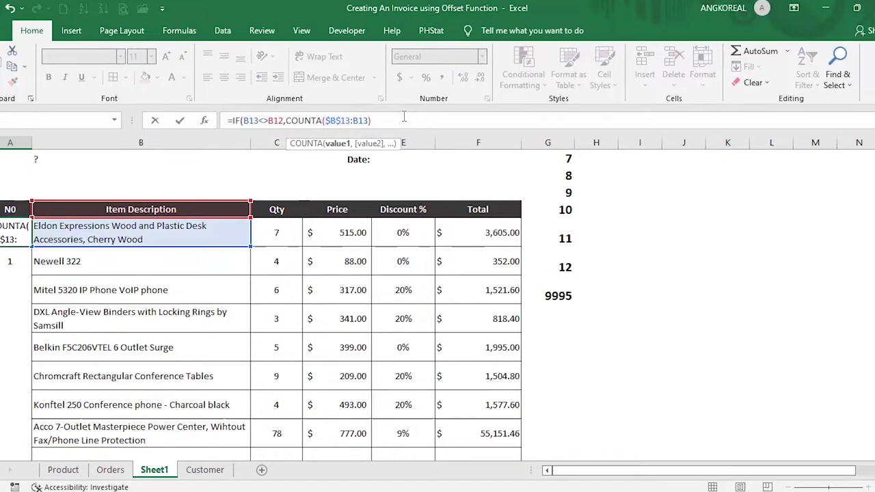
{"action": "type", "text": ","}
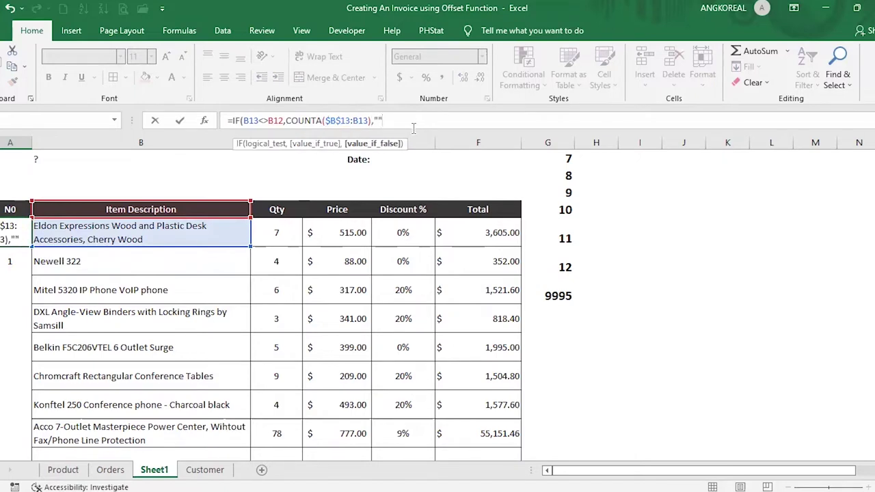
{"action": "type", "text": "\"\")"}
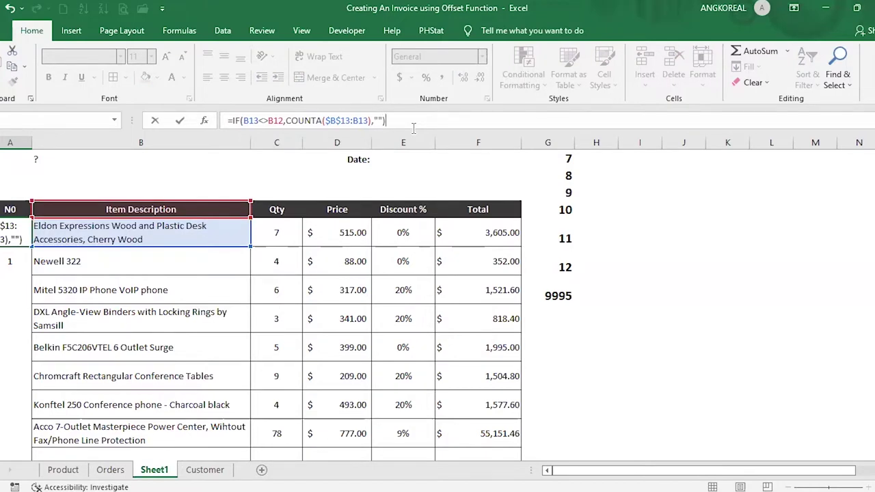
{"action": "key", "text": "Return"}
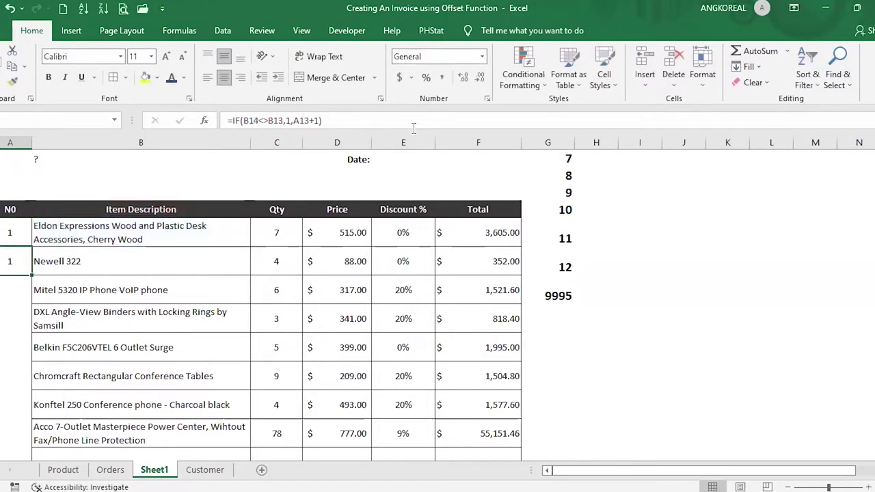
- Copy the COUNTA numbering formula from A13 to A14 and inspect the copied cell references
{"action": "key", "text": "Up"}
{"action": "left_click", "coordinate": [75, 234]}
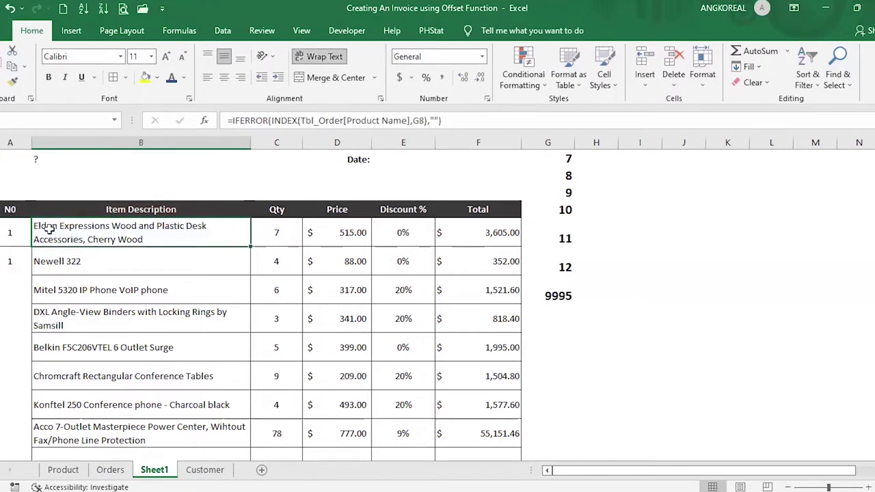
{"action": "left_click", "coordinate": [7, 242]}
{"action": "left_click_drag", "start_coordinate": [82, 228], "coordinate": [83, 257]}
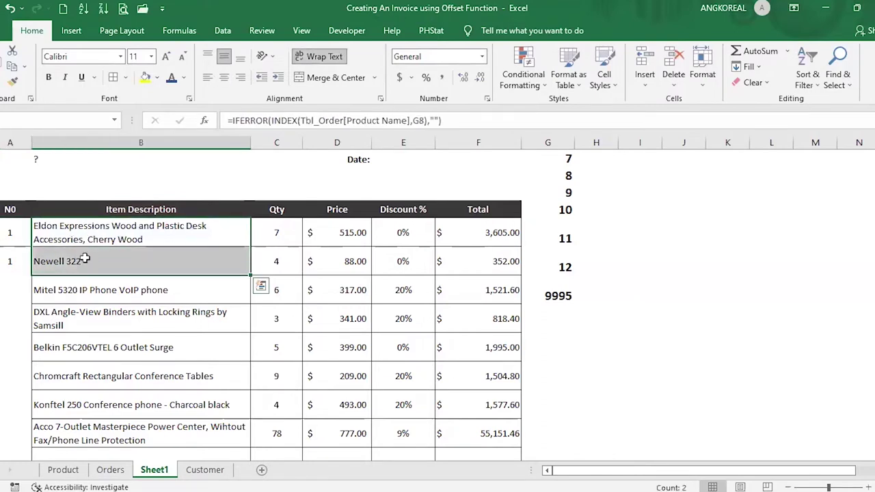
{"action": "left_click", "coordinate": [17, 232]}
{"action": "left_click_drag", "start_coordinate": [31, 246], "coordinate": [27, 272]}
{"action": "left_click", "coordinate": [17, 260]}
{"action": "double_click", "coordinate": [16, 260]}
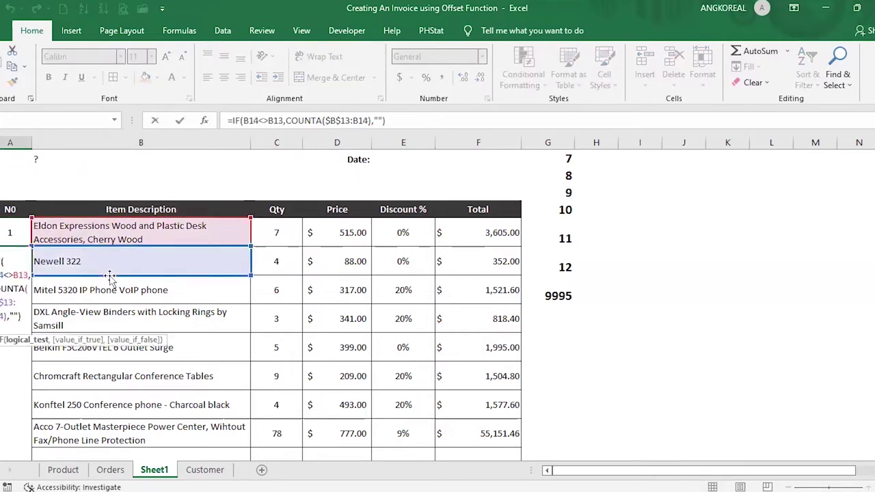
- Fill the numbering formula down the N0 column to A28 and check the first row without an item
{"action": "left_click_drag", "start_coordinate": [16, 232], "coordinate": [16, 433]}
{"action": "left_click", "coordinate": [168, 229]}
{"action": "left_click", "coordinate": [18, 226]}
{"action": "left_click", "coordinate": [75, 225]}
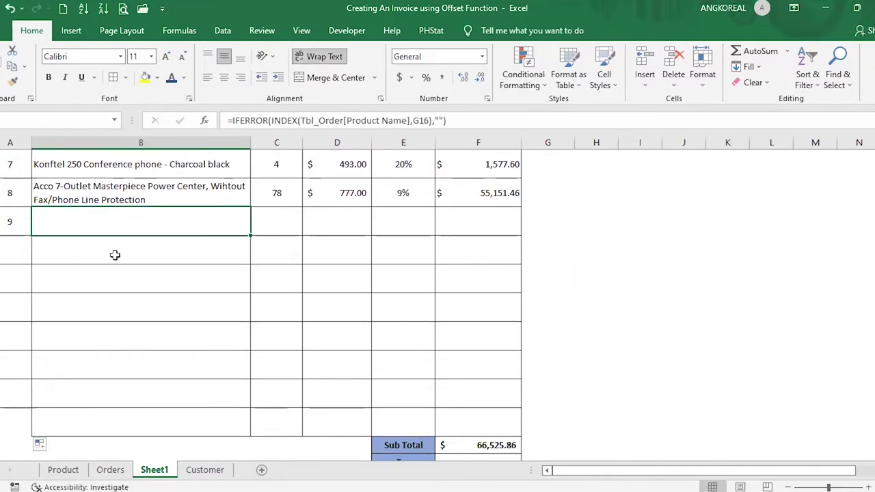
- Inspect the numbering formulas in A28 and A21 against the empty item descriptions
{"action": "double_click", "coordinate": [14, 423]}
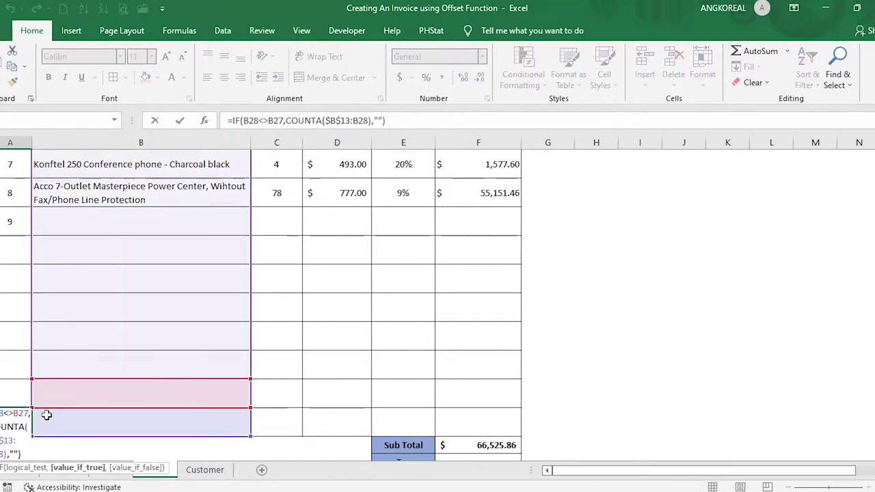
{"action": "key", "text": "Return"}
{"action": "left_click", "coordinate": [72, 222]}
{"action": "left_click", "coordinate": [8, 219]}
{"action": "scroll", "coordinate": [113, 263], "scroll_direction": "up", "scroll_amount": 3}
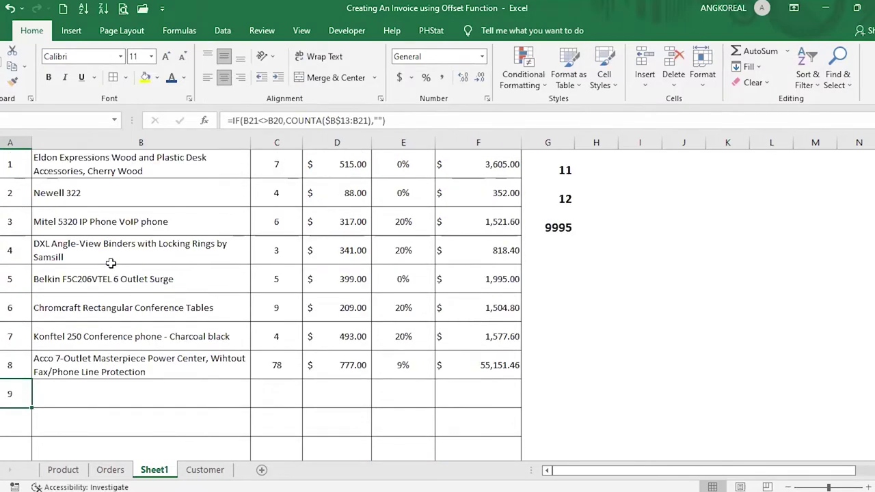
{"action": "scroll", "coordinate": [119, 266], "scroll_direction": "up", "scroll_amount": 1}
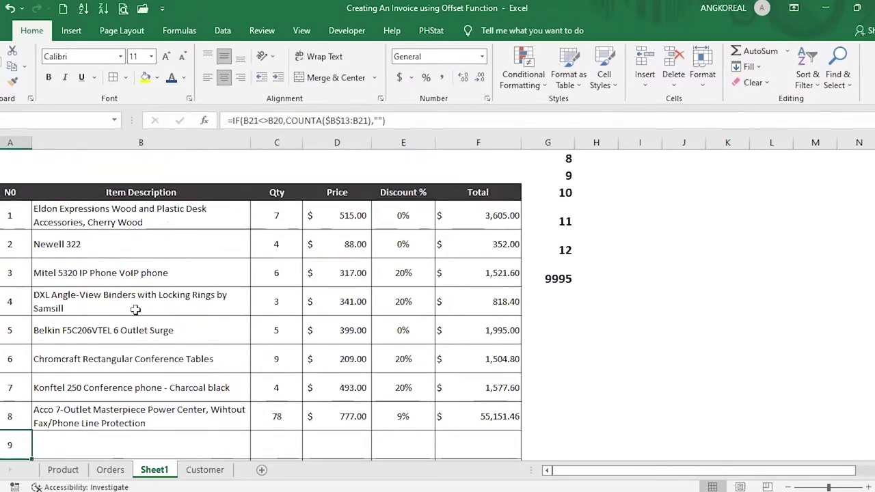
- Change the numbering formula in A13 to =IF(B13="","",COUNTA($B$13:B13))
{"action": "left_click", "coordinate": [13, 219]}
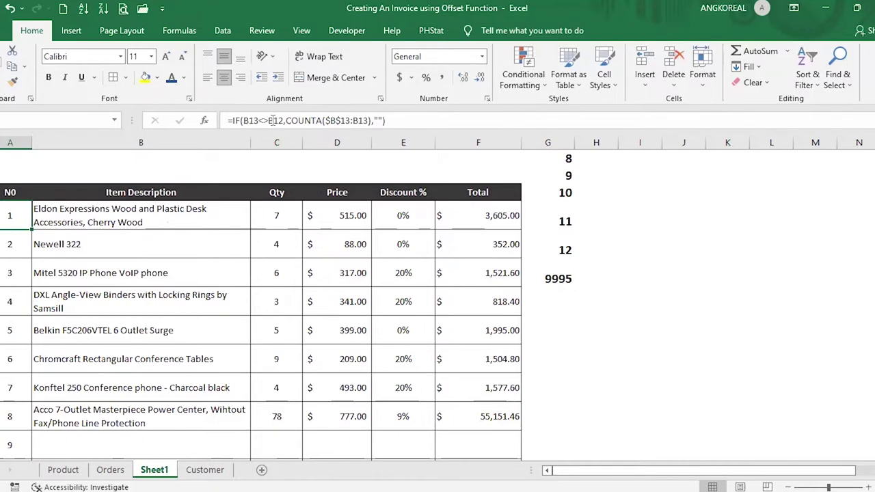
{"action": "left_click_drag", "start_coordinate": [284, 120], "coordinate": [246, 121]}
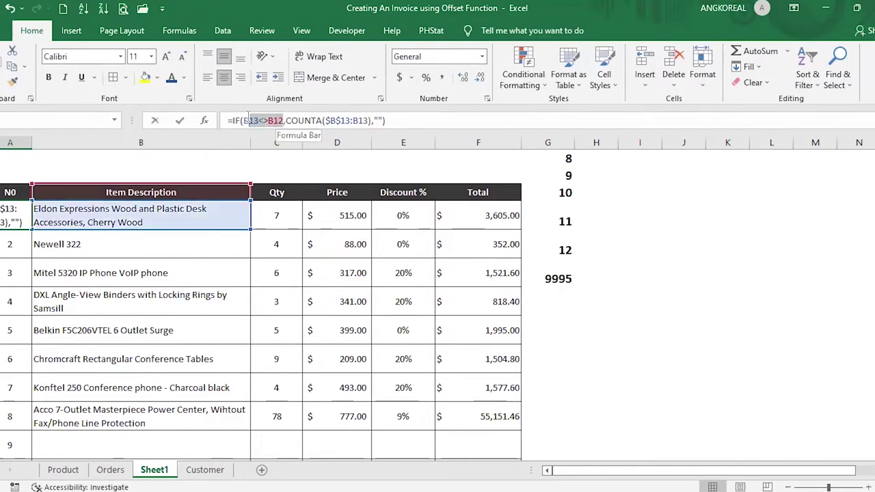
{"action": "left_click", "coordinate": [156, 217]}
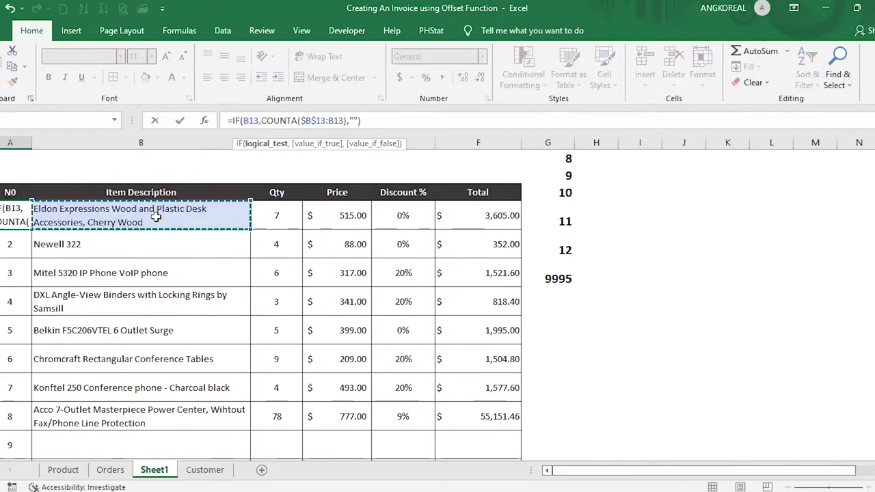
{"action": "type", "text": "=\"\""}
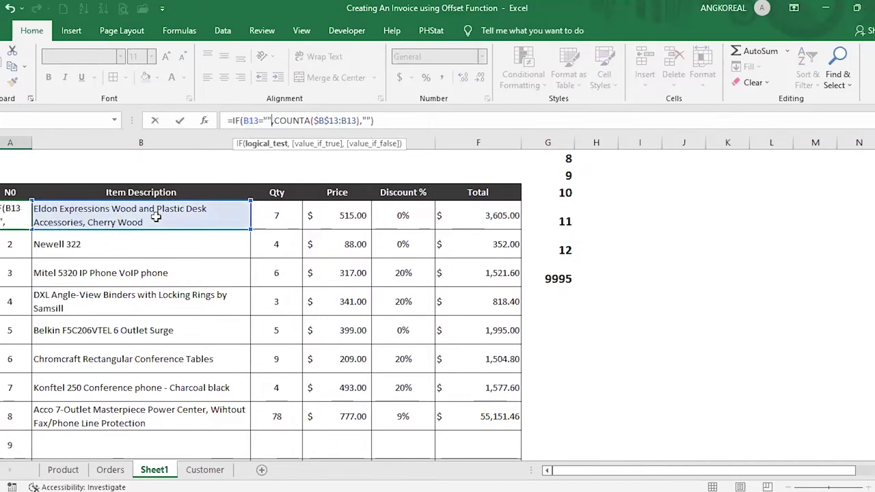
{"action": "type", "text": ",\"\""}
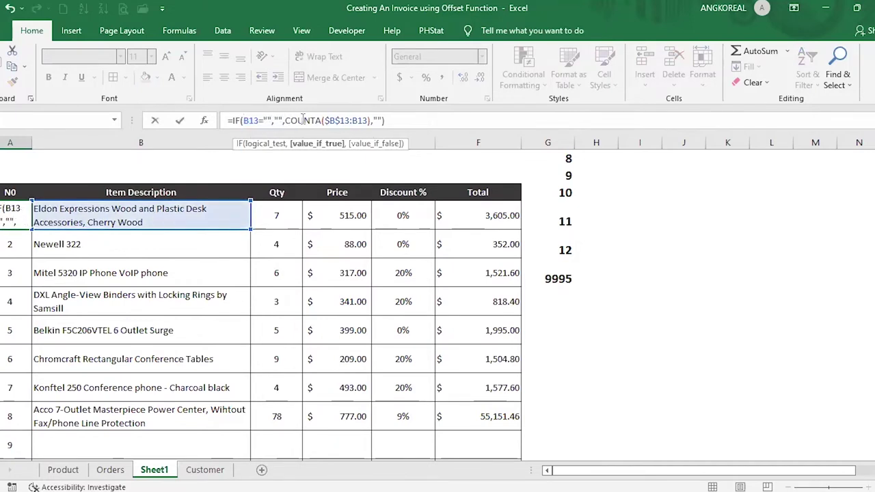
{"action": "left_click", "coordinate": [381, 121]}
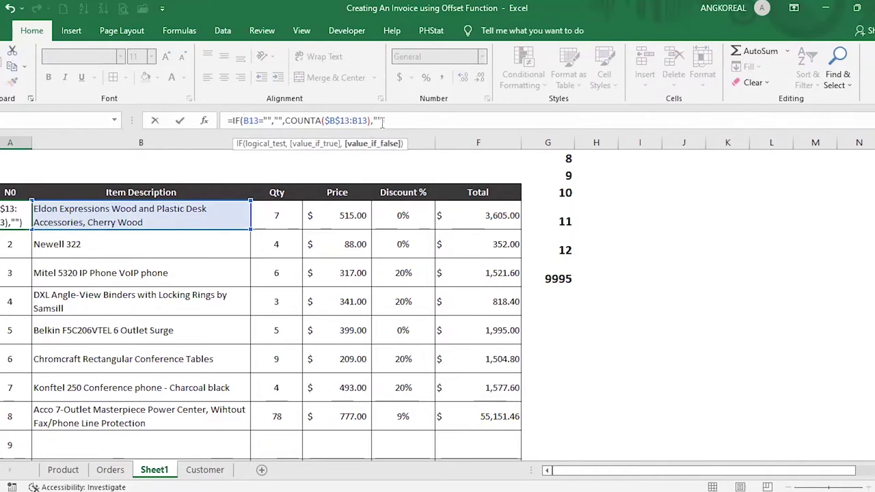
{"action": "key", "text": "BackSpace"}
{"action": "key", "text": "BackSpace"}
{"action": "key", "text": "Return"}
- Fill the revised numbering formula from A13 down the N0 column to A28, checking the first empty item row
{"action": "left_click", "coordinate": [30, 205]}
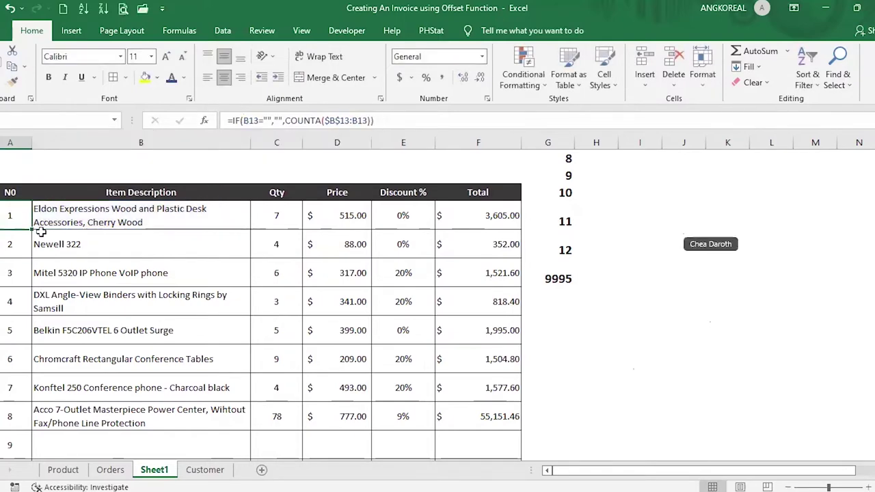
{"action": "left_click_drag", "start_coordinate": [31, 230], "coordinate": [178, 453]}
{"action": "left_click", "coordinate": [63, 448]}
{"action": "left_click", "coordinate": [21, 445]}
{"action": "left_click", "coordinate": [11, 447]}
{"action": "scroll", "coordinate": [11, 447], "scroll_direction": "down", "scroll_amount": 1}
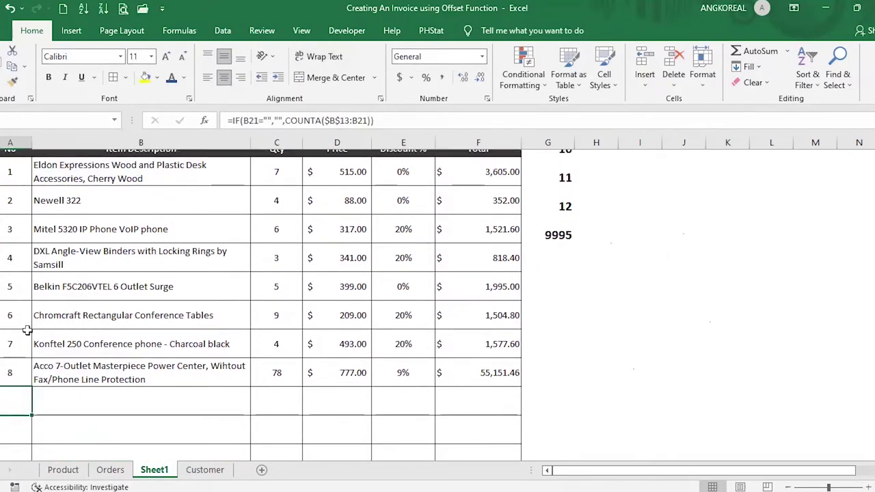
{"action": "left_click", "coordinate": [18, 362]}
{"action": "left_click_drag", "start_coordinate": [30, 379], "coordinate": [19, 407]}
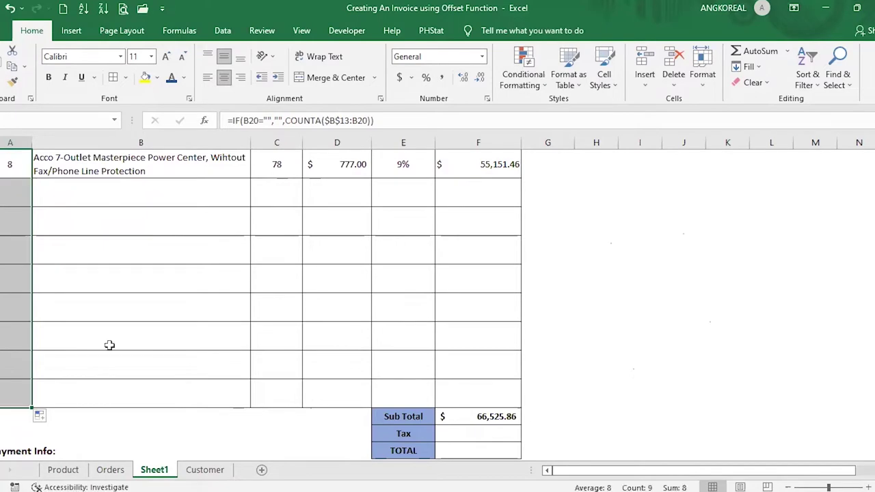
- Add inside borders between the N0 cells A20:A28
{"action": "left_click", "coordinate": [113, 79]}
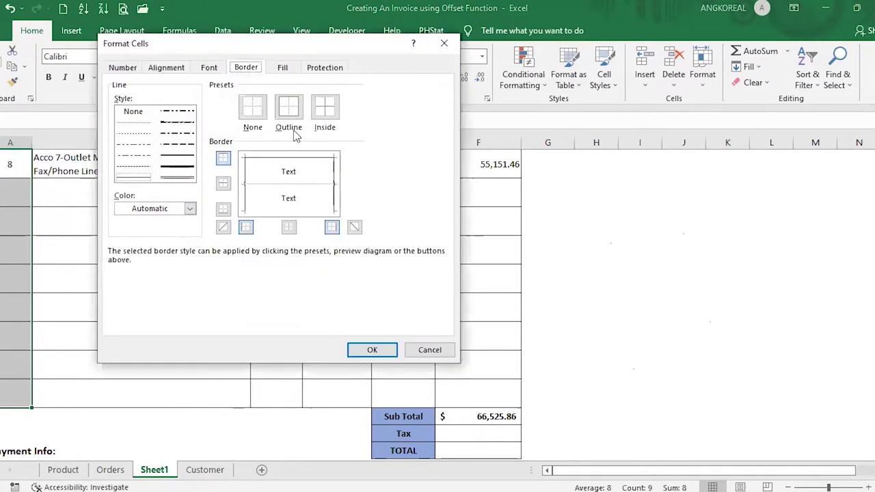
{"action": "left_click", "coordinate": [324, 110]}
{"action": "left_click", "coordinate": [372, 350]}
{"action": "left_click", "coordinate": [152, 264]}
{"action": "key", "text": "Up"}
{"action": "key", "text": "Up"}
{"action": "key", "text": "Up"}
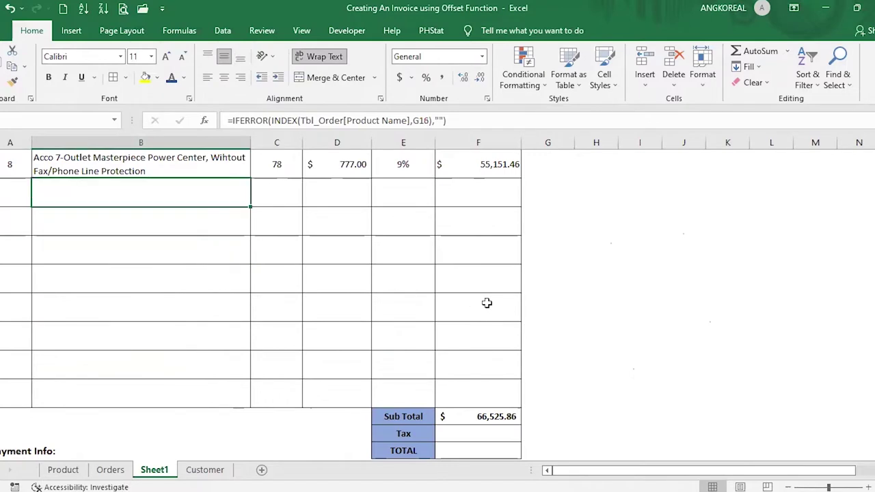
- Select the empty item rows 21 to 28, reduce their row height slightly, and return to the invoice header
{"action": "scroll", "coordinate": [487, 303], "scroll_direction": "up", "scroll_amount": 1}
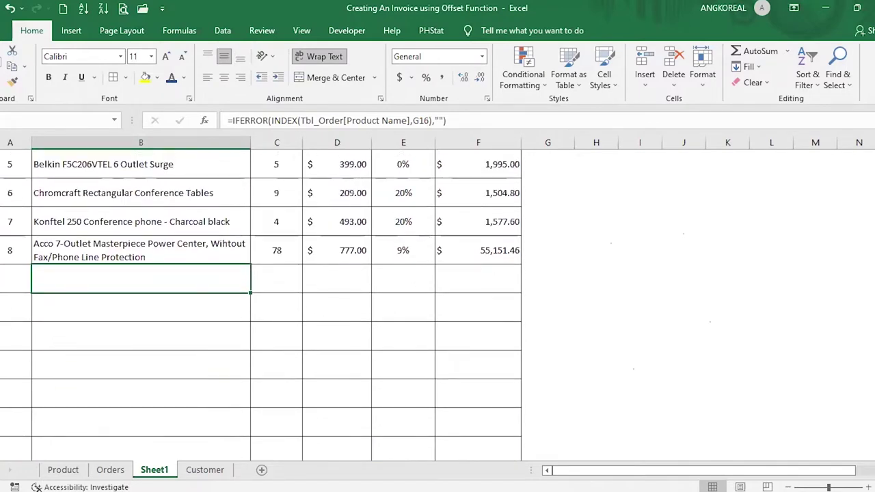
{"action": "left_click", "coordinate": [0, 278]}
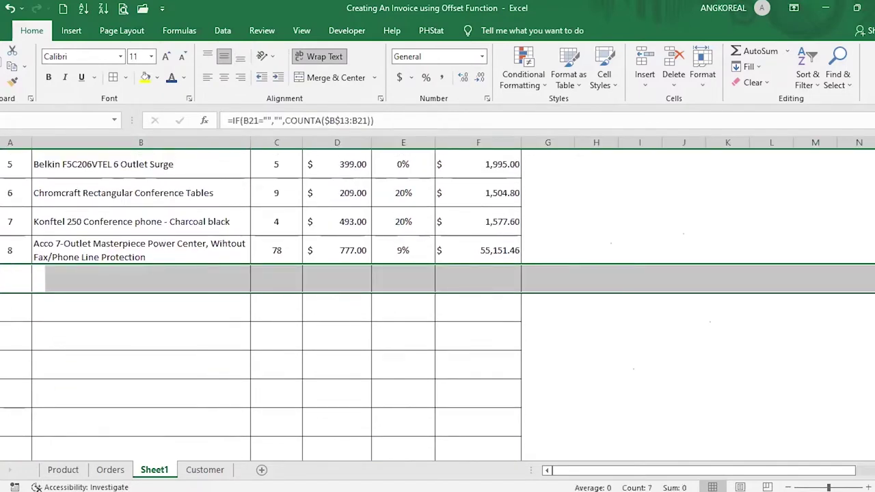
{"action": "key", "text": "shift+Down"}
{"action": "key", "text": "shift+Down"}
{"action": "key", "text": "shift+Down"}
{"action": "key", "text": "shift+Down"}
{"action": "key", "text": "shift+Down"}
{"action": "key", "text": "shift+Down"}
{"action": "key", "text": "shift+Down"}
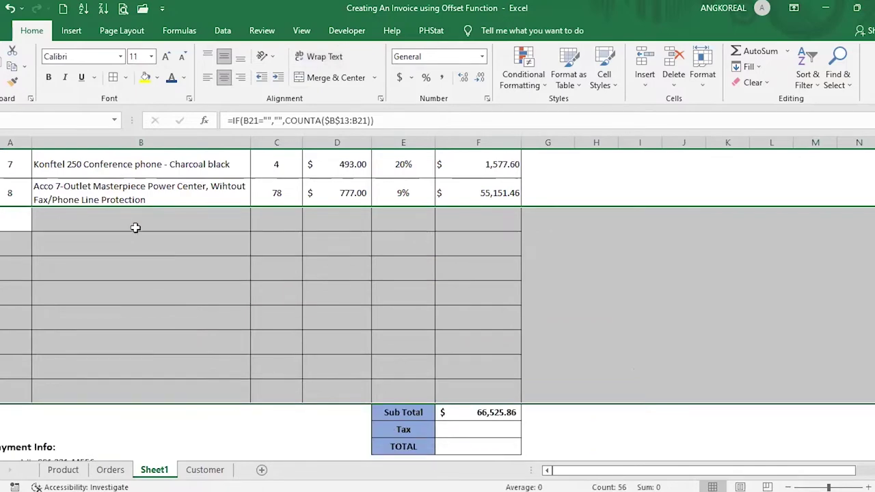
{"action": "left_click", "coordinate": [187, 196]}
{"action": "scroll", "coordinate": [430, 310], "scroll_direction": "up", "scroll_amount": 1}
{"action": "scroll", "coordinate": [438, 312], "scroll_direction": "up", "scroll_amount": 1}
{"action": "scroll", "coordinate": [581, 287], "scroll_direction": "up", "scroll_amount": 1}
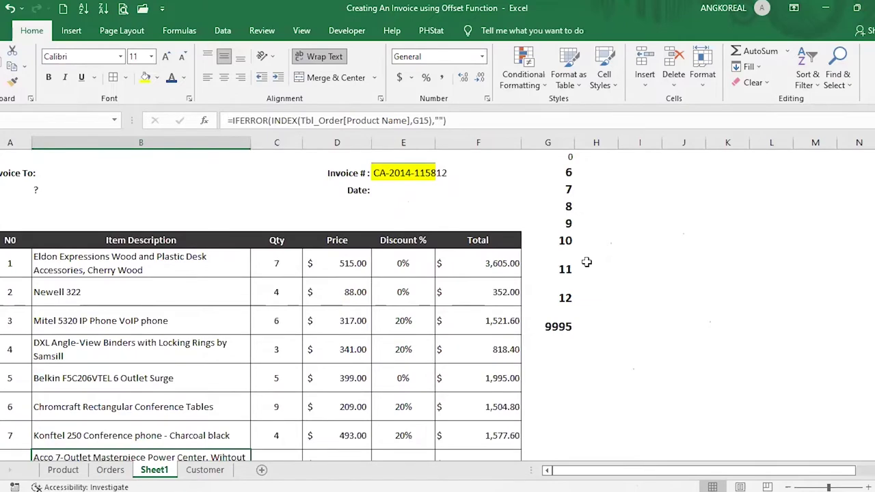
- Label the row-number column G by entering Helper Column in the cell directly above its starting 0
{"action": "scroll", "coordinate": [585, 246], "scroll_direction": "up", "scroll_amount": 1}
{"action": "left_click", "coordinate": [560, 245]}
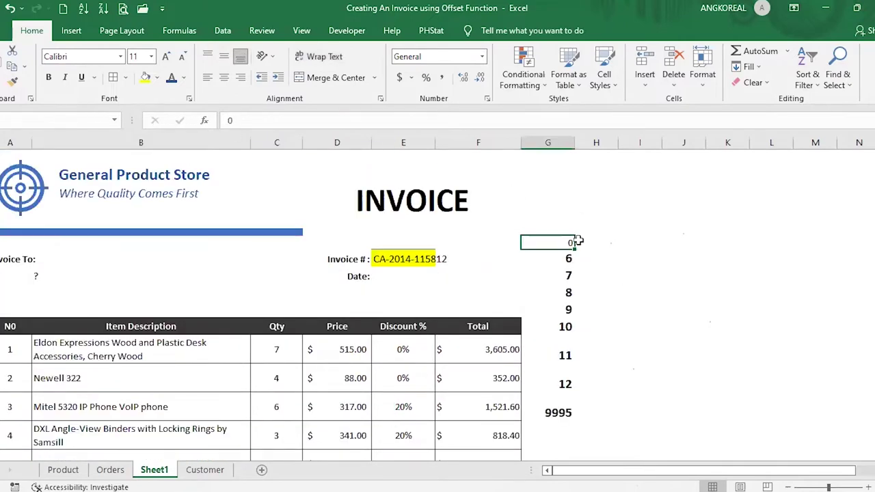
{"action": "key", "text": "Up"}
{"action": "type", "text": "Hel"}
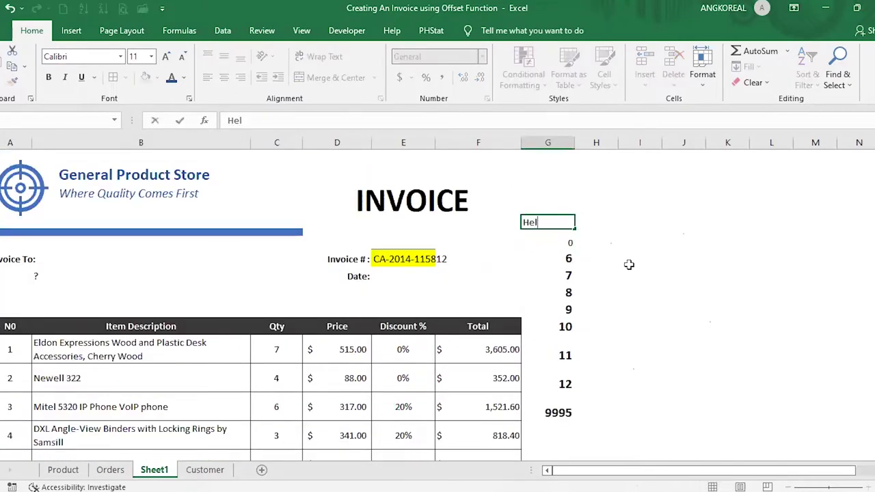
{"action": "type", "text": "per Colum"}
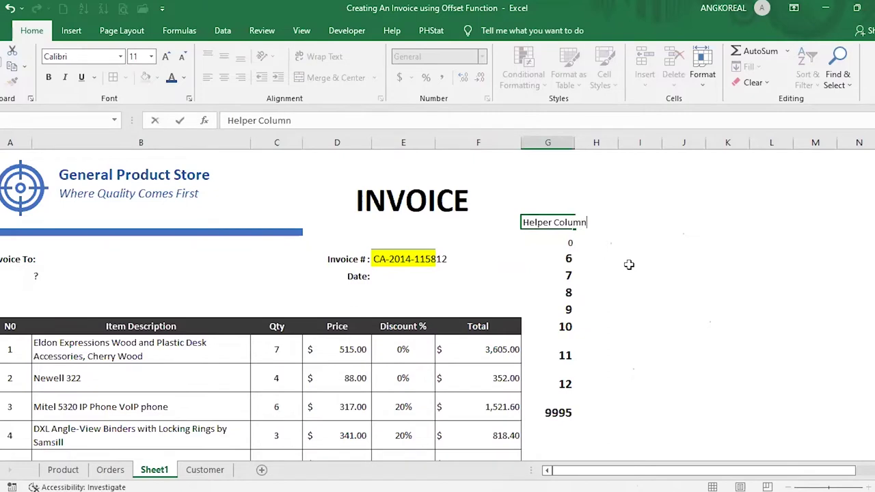
{"action": "type", "text": "n"}
{"action": "key", "text": "Tab"}
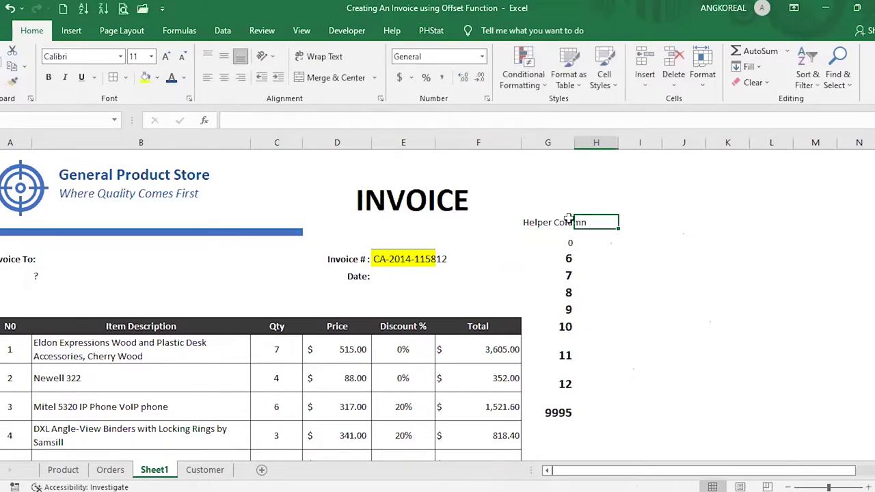
- Fit the width of helper column G to its contents and hide the column
{"action": "left_click", "coordinate": [554, 142]}
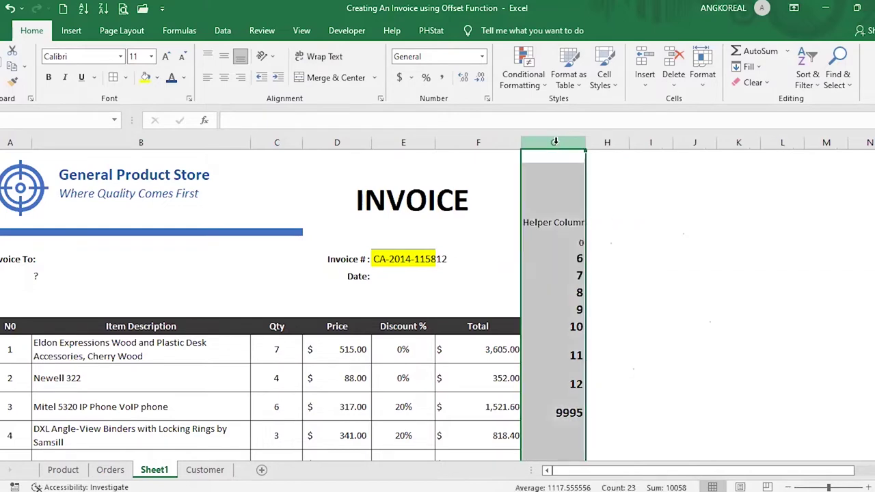
{"action": "right_click", "coordinate": [556, 145]}
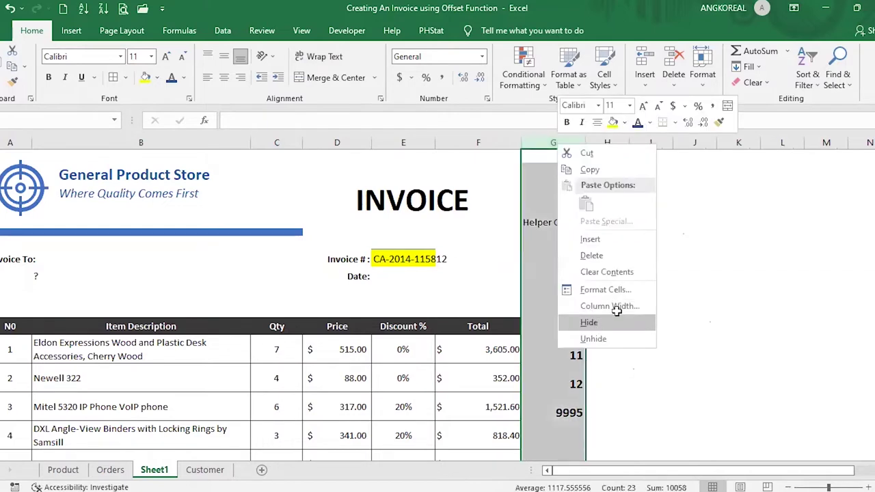
{"action": "left_click", "coordinate": [617, 315]}
{"action": "left_click", "coordinate": [410, 254]}
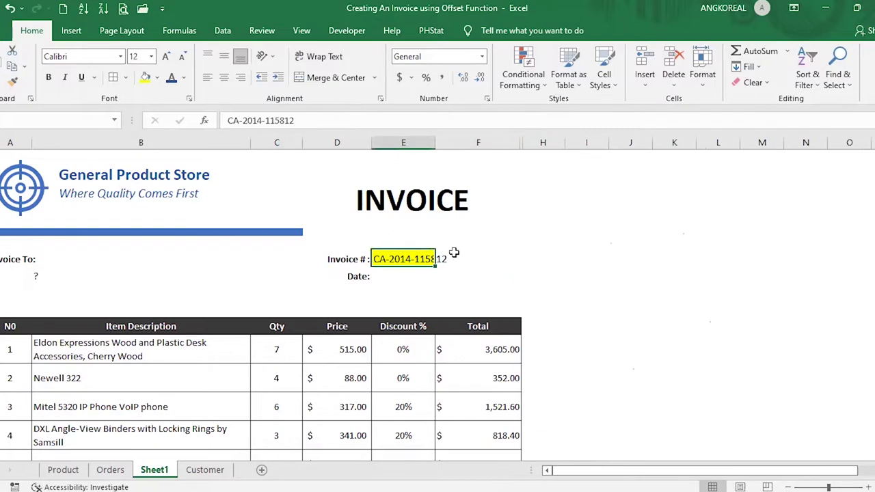
- Enter =VLOOKUP(E8,Tbl_Order[[Order ID]:[Order Date]],2,0) in the invoice's Date cell E9
{"action": "left_click", "coordinate": [402, 281]}
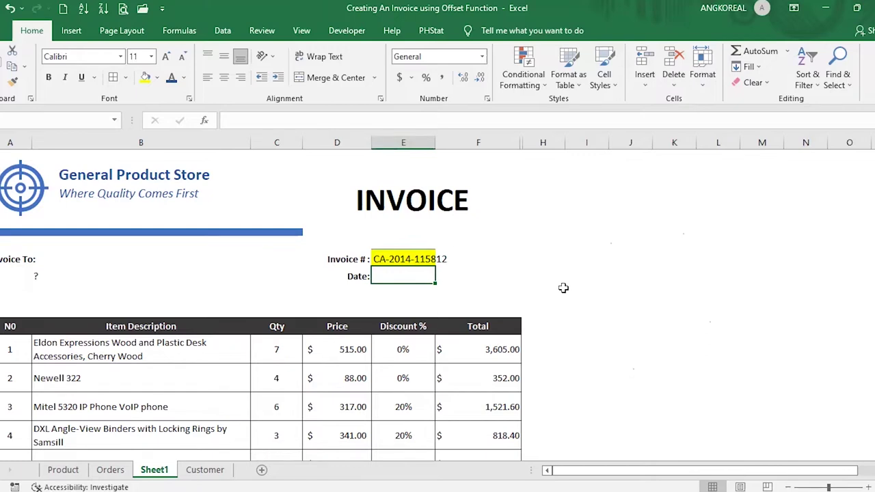
{"action": "type", "text": "="}
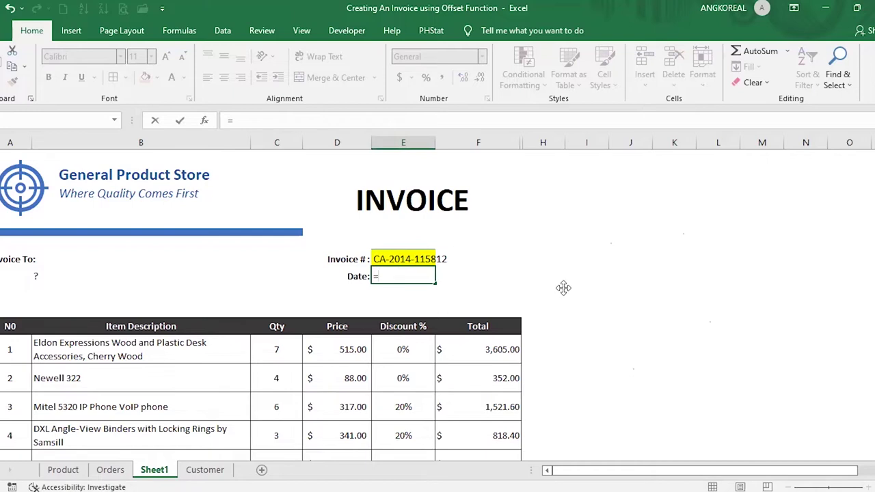
{"action": "type", "text": "VLOOKUP("}
{"action": "left_click", "coordinate": [402, 260]}
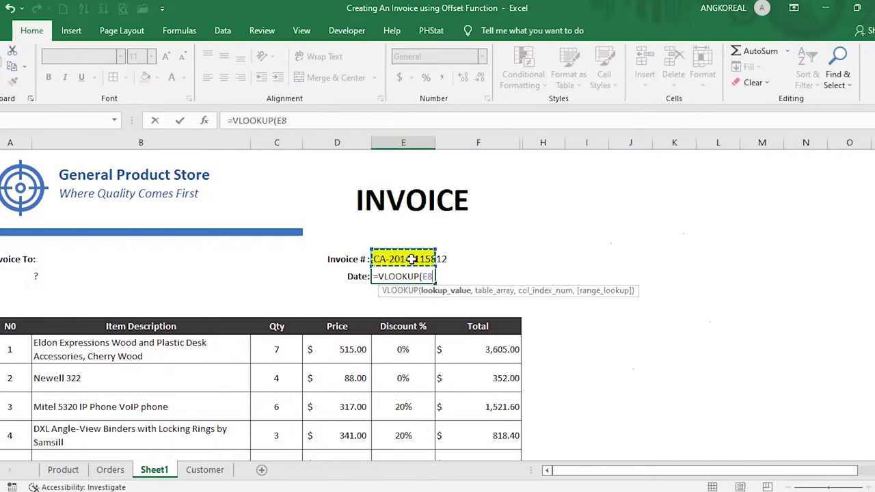
{"action": "type", "text": ","}
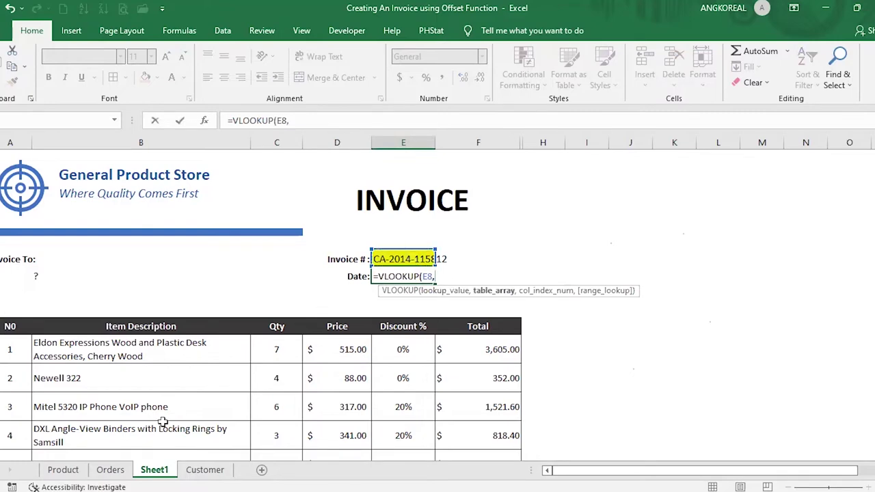
{"action": "left_click", "coordinate": [110, 470]}
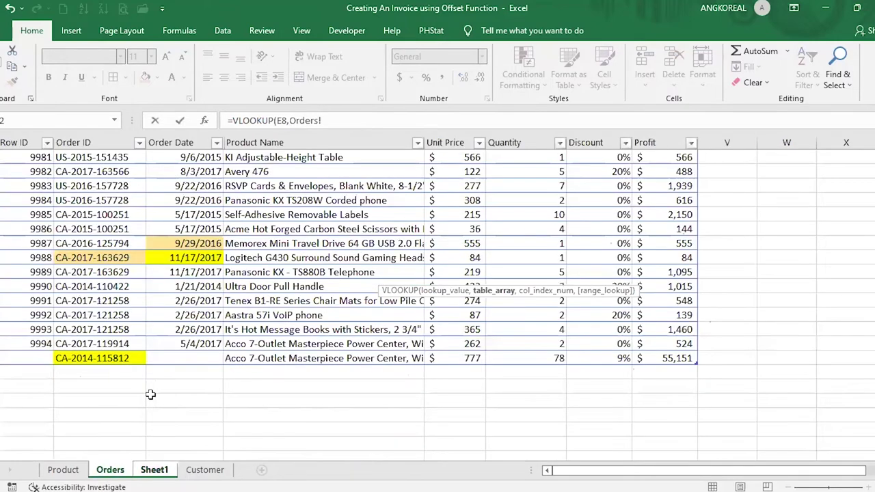
{"action": "left_click", "coordinate": [82, 142]}
{"action": "left_click_drag", "start_coordinate": [142, 149], "coordinate": [167, 232]}
{"action": "type", "text": ",2,0"}
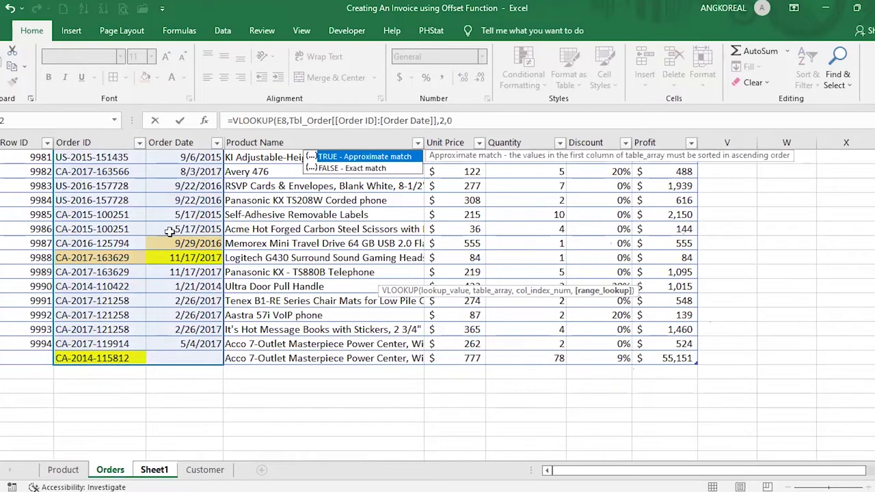
{"action": "type", "text": ")"}
{"action": "key", "text": "Return"}
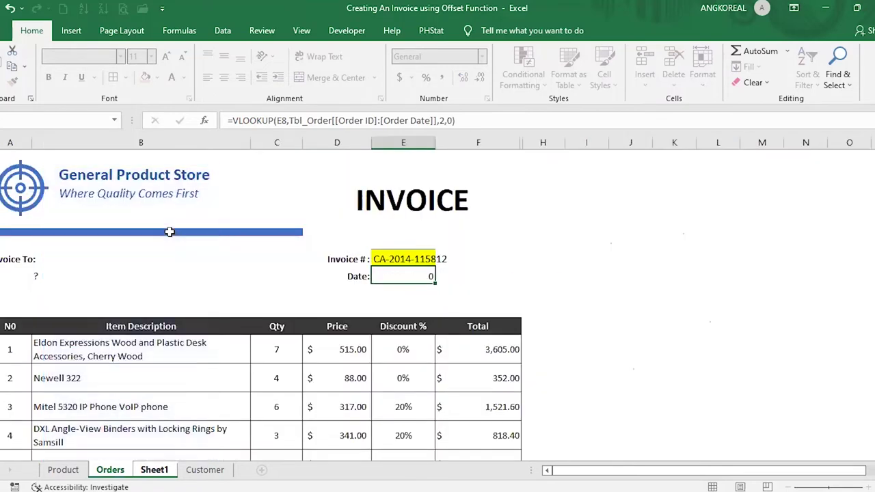
- Format the invoice's Date cell as a date with the two-digit-day 14-Mar-12 type
{"action": "left_click", "coordinate": [418, 274]}
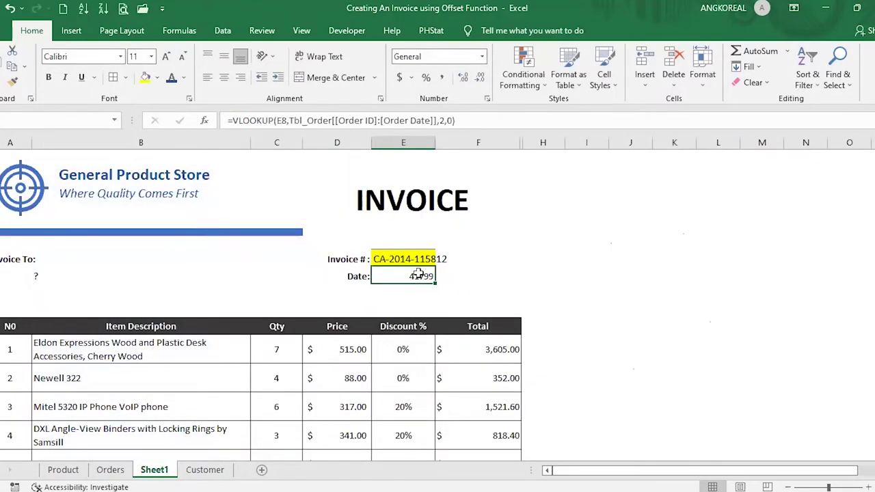
{"action": "left_click", "coordinate": [486, 98]}
{"action": "left_click", "coordinate": [131, 134]}
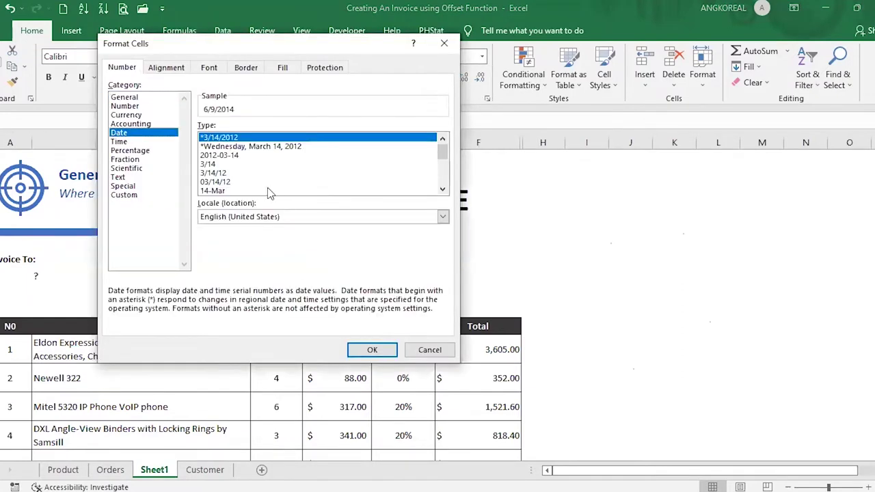
{"action": "left_click", "coordinate": [442, 189]}
{"action": "double_click", "coordinate": [442, 189]}
{"action": "left_click", "coordinate": [232, 182]}
{"action": "left_click", "coordinate": [369, 350]}
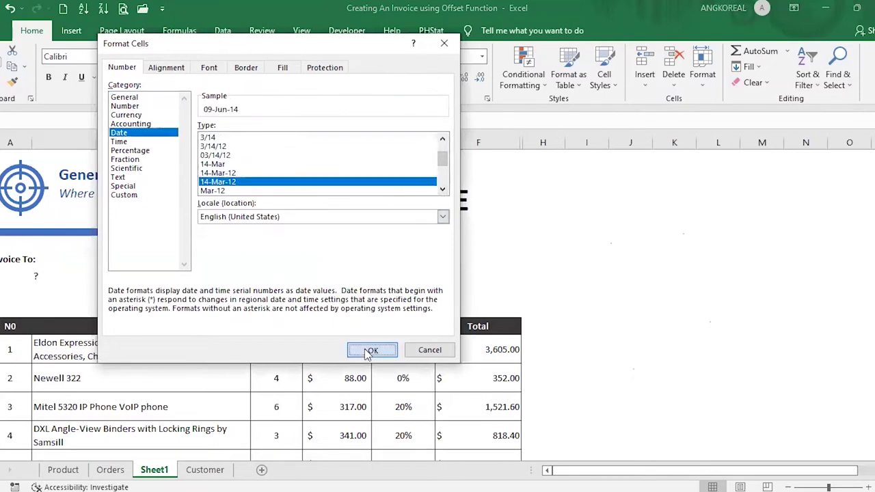
- Left-align the invoice date in its cell
{"action": "key", "text": "alt+h"}
{"action": "key", "text": "a"}
{"action": "key", "text": "l"}
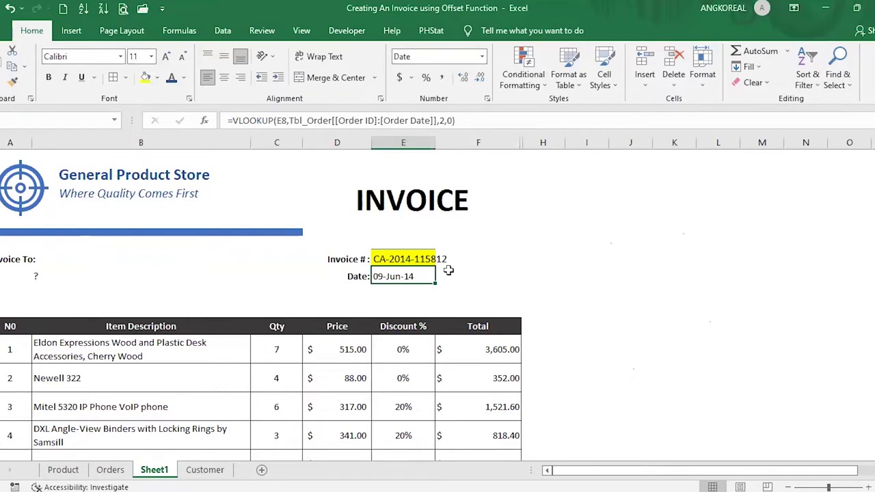
{"action": "left_click", "coordinate": [388, 254]}
{"action": "left_click", "coordinate": [410, 273]}
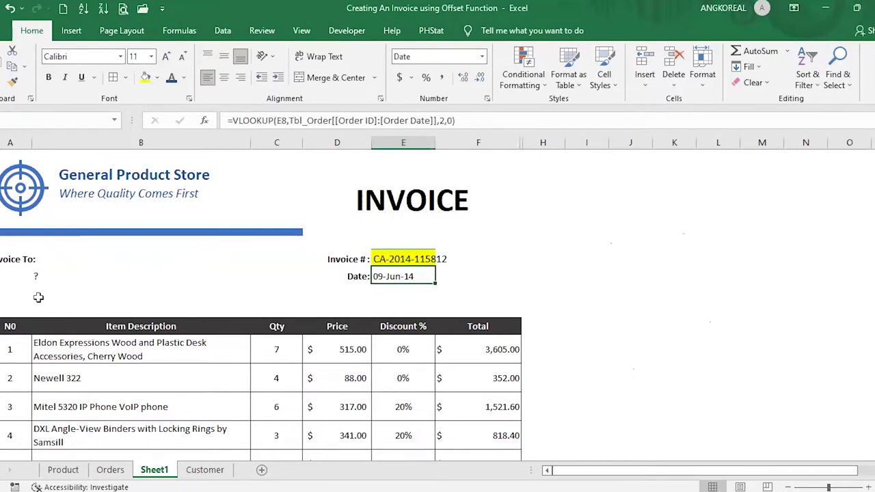
- Switch from the cell under Invoice To to the order table on the Orders sheet
{"action": "left_click", "coordinate": [34, 272]}
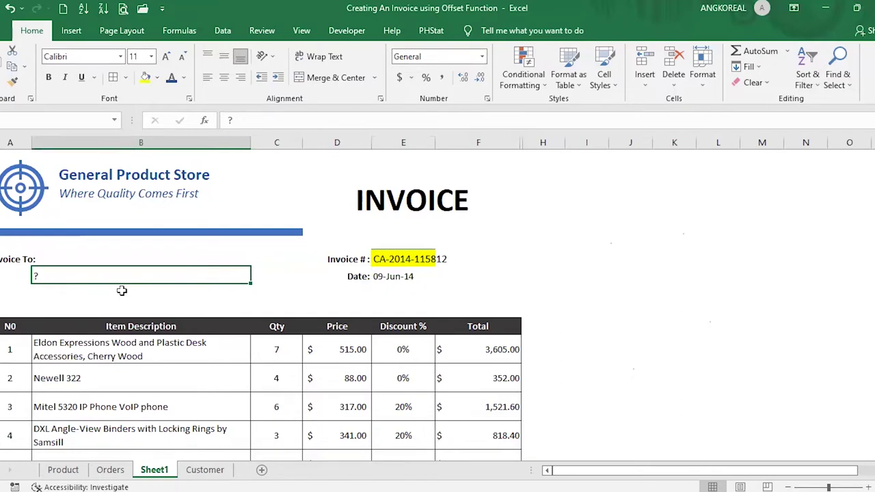
{"action": "left_click", "coordinate": [110, 471]}
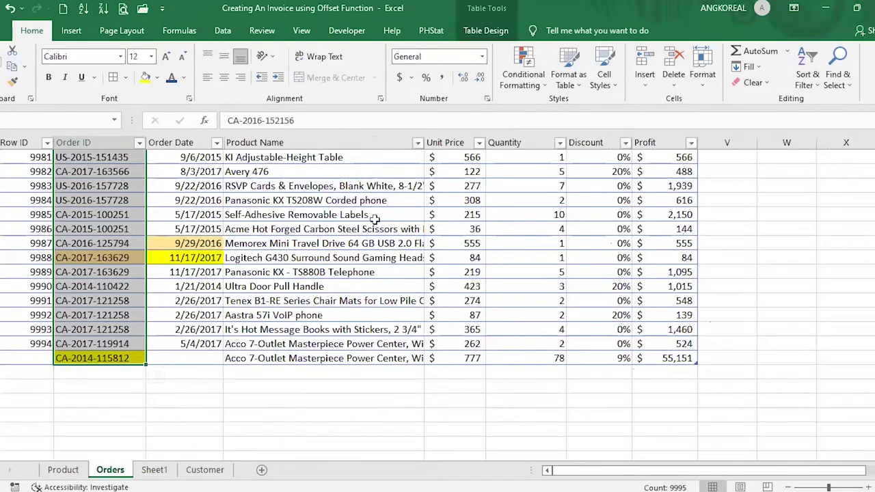
{"action": "scroll", "coordinate": [250, 246], "scroll_direction": "up", "scroll_amount": 5}
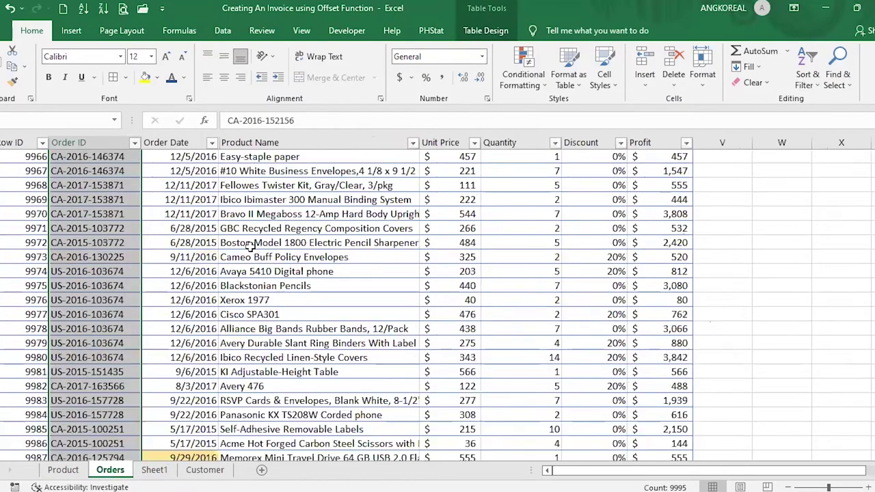
{"action": "scroll", "coordinate": [119, 141], "scroll_direction": "up", "scroll_amount": 1}
{"action": "left_click", "coordinate": [118, 141]}
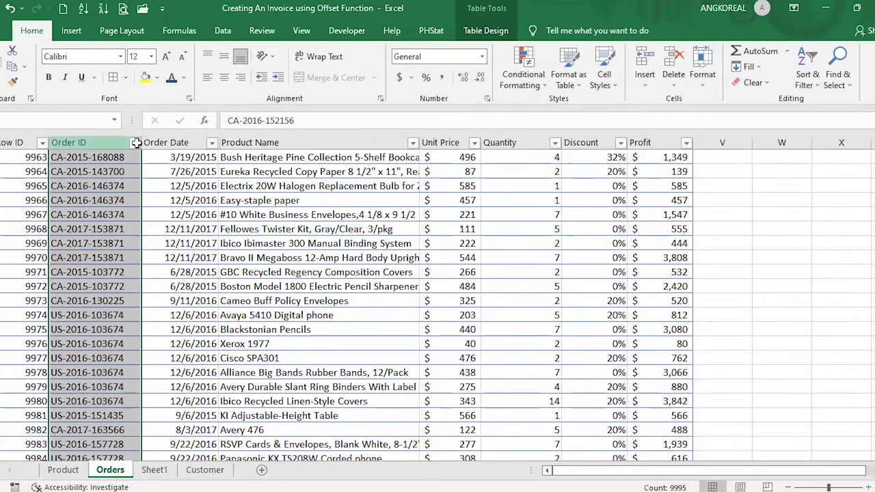
{"action": "right_click", "coordinate": [267, 146]}
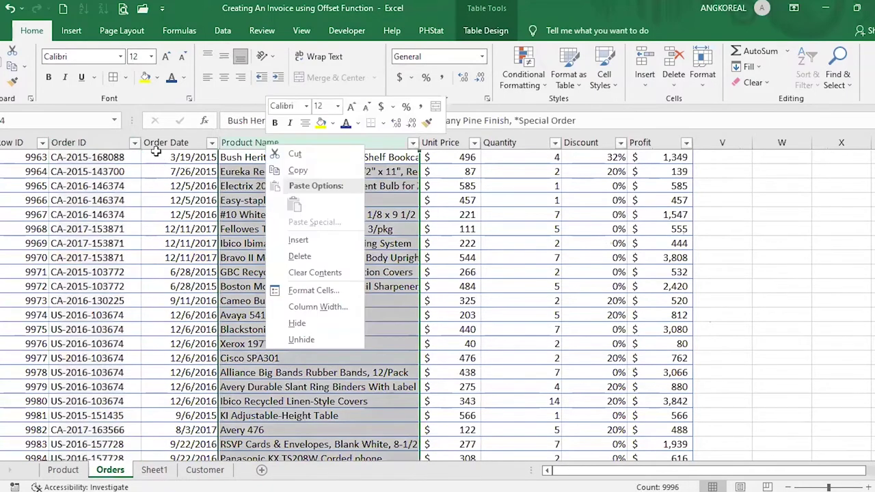
{"action": "left_click_drag", "start_coordinate": [19, 138], "coordinate": [179, 146]}
{"action": "right_click", "coordinate": [179, 145]}
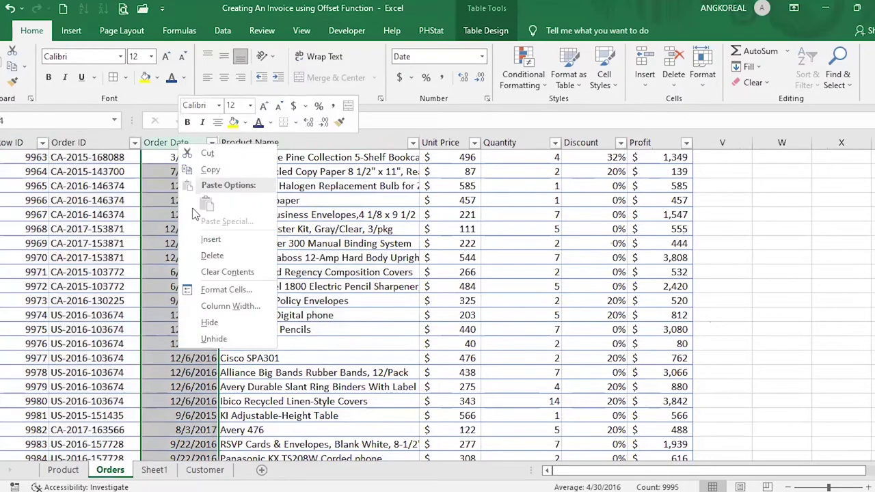
{"action": "left_click", "coordinate": [119, 146]}
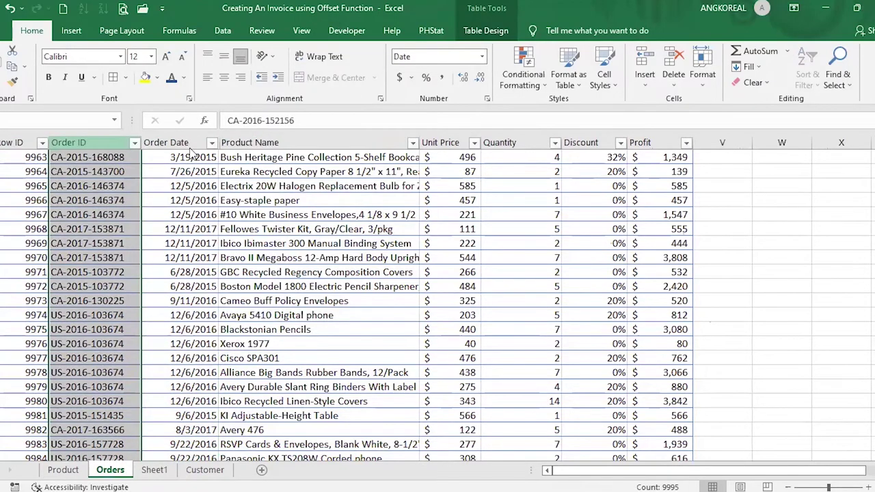
{"action": "right_click", "coordinate": [192, 145]}
{"action": "left_click", "coordinate": [119, 143]}
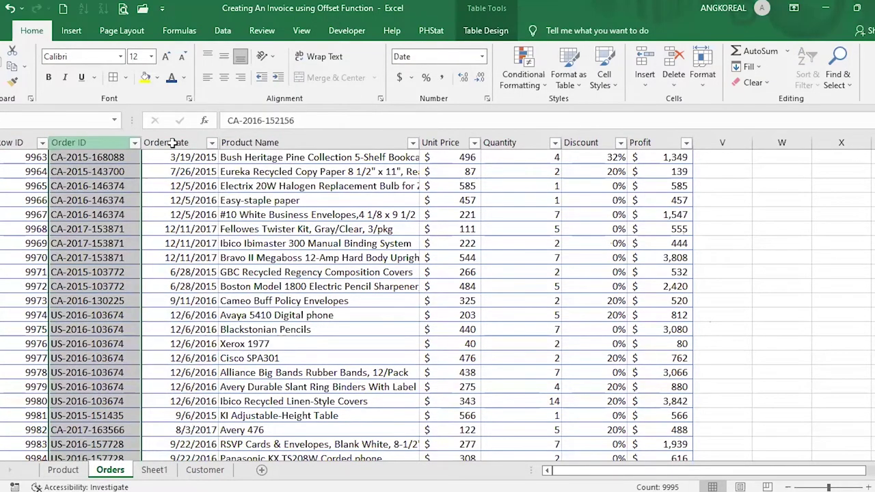
{"action": "right_click", "coordinate": [267, 144]}
- Select the columns from Row ID through Product Name in the order table and unhide the columns hidden between them
{"action": "left_click", "coordinate": [11, 139]}
{"action": "left_click", "coordinate": [10, 139]}
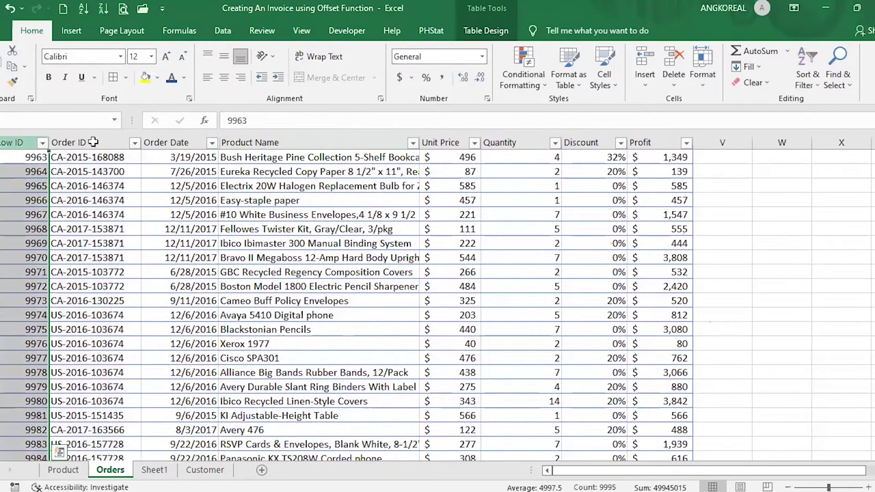
{"action": "key", "text": "shift+Right"}
{"action": "key", "text": "shift+Right"}
{"action": "key", "text": "shift+Right"}
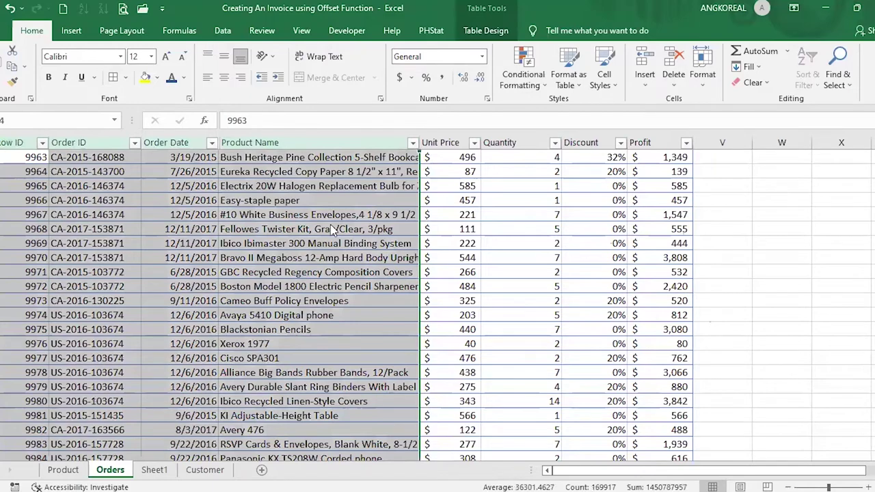
{"action": "right_click", "coordinate": [324, 375]}
{"action": "left_click", "coordinate": [324, 375]}
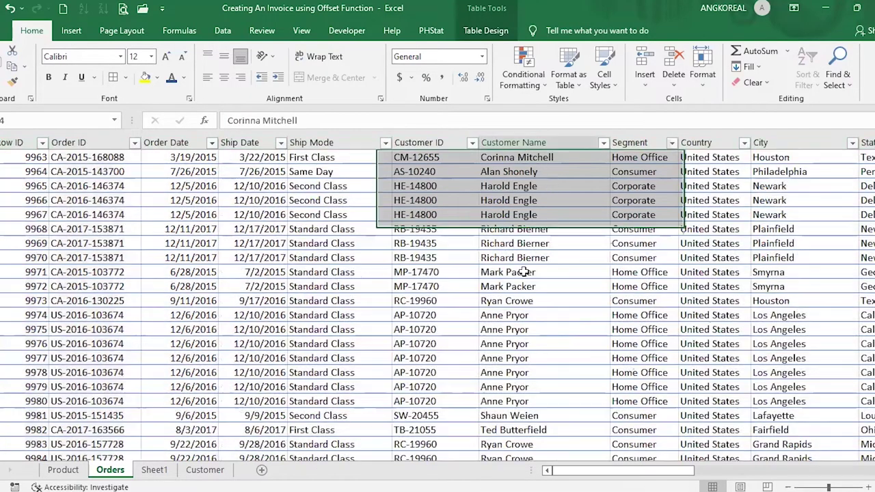
- Examine the Customer Name, Segment, Country and City columns of the order table for the invoice recipient's details
{"action": "left_click_drag", "start_coordinate": [527, 156], "coordinate": [646, 257]}
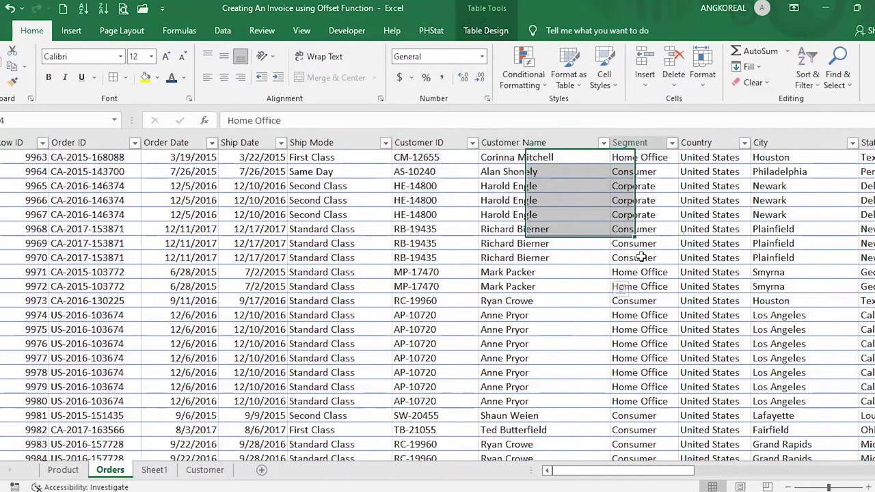
{"action": "left_click_drag", "start_coordinate": [711, 158], "coordinate": [786, 164]}
{"action": "left_click", "coordinate": [786, 171]}
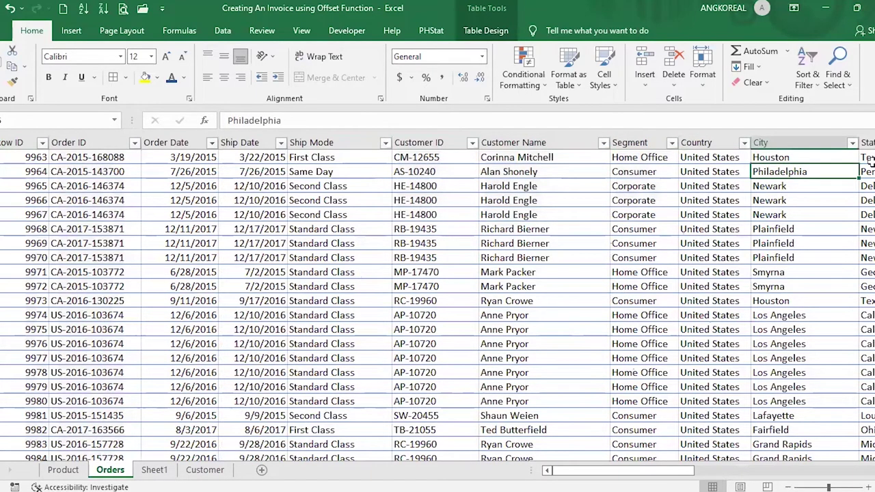
{"action": "left_click", "coordinate": [520, 171]}
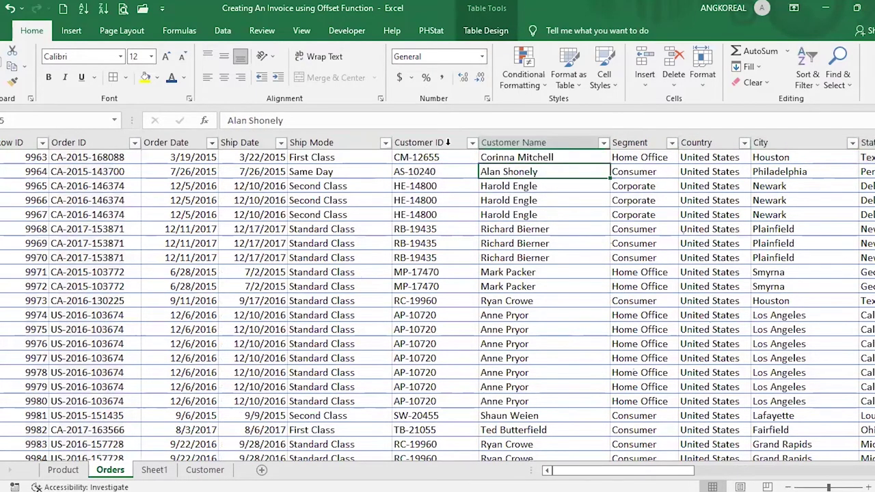
- Hide the Order Date through Customer ID columns of the order table, bringing Order ID beside Customer Name
{"action": "left_click", "coordinate": [443, 142]}
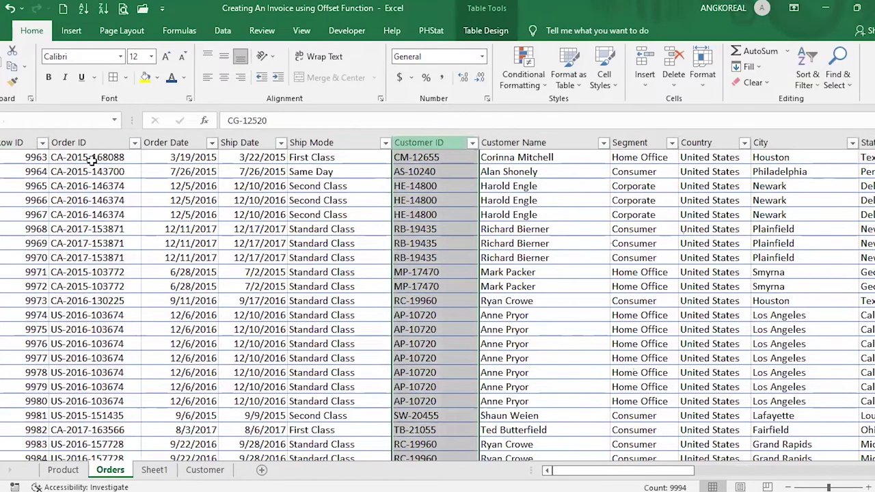
{"action": "left_click", "coordinate": [179, 137], "text": "shift"}
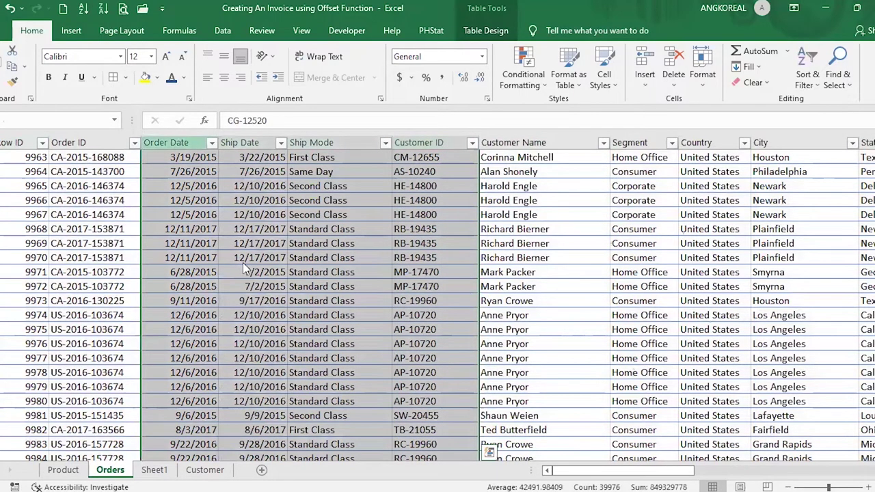
{"action": "left_click", "coordinate": [167, 141]}
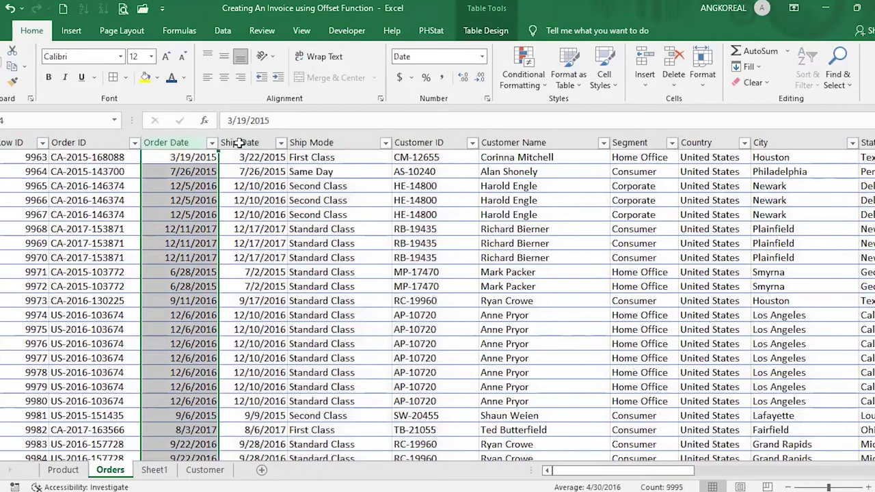
{"action": "left_click", "coordinate": [449, 141], "text": "shift"}
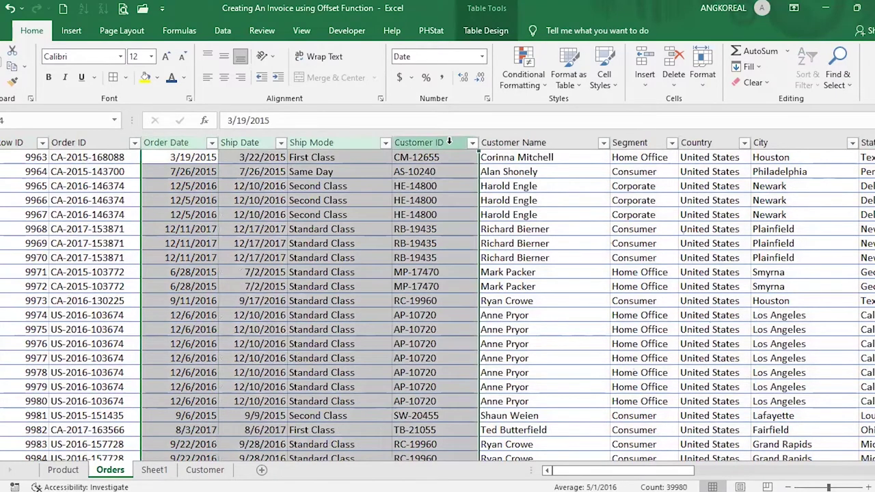
{"action": "key", "text": "ctrl+0"}
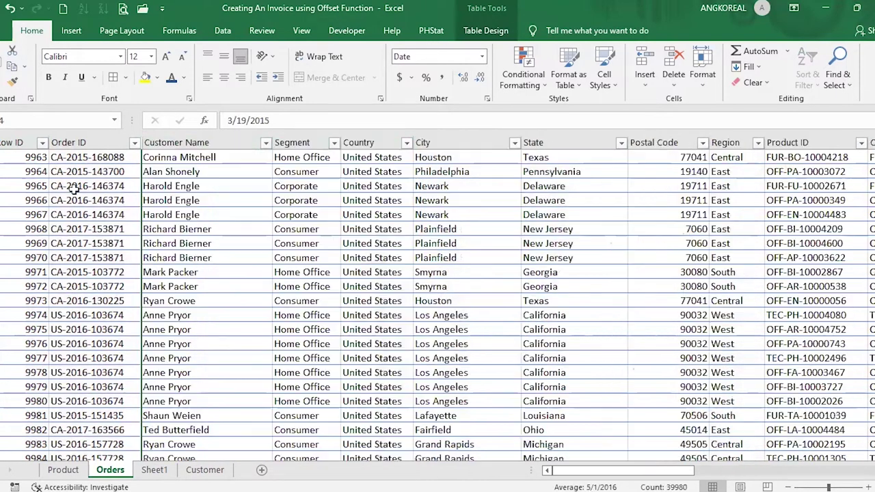
{"action": "left_click", "coordinate": [97, 188]}
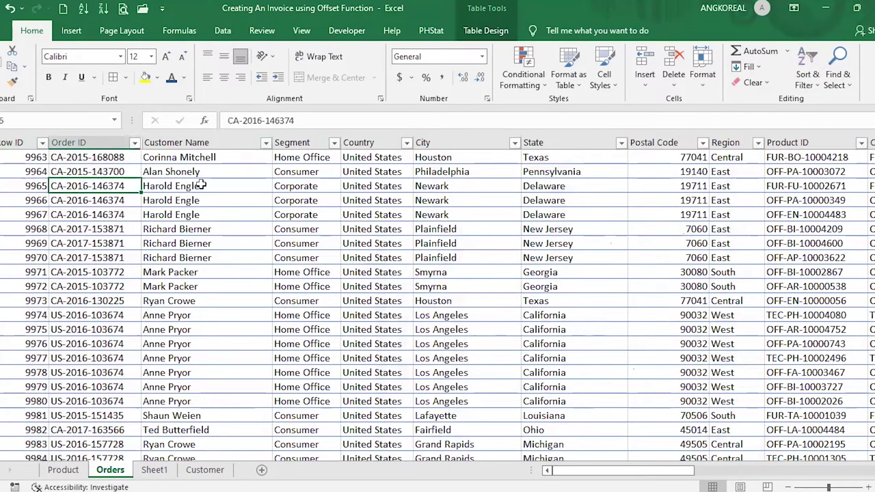
{"action": "left_click_drag", "start_coordinate": [201, 185], "coordinate": [117, 212]}
{"action": "left_click", "coordinate": [117, 211]}
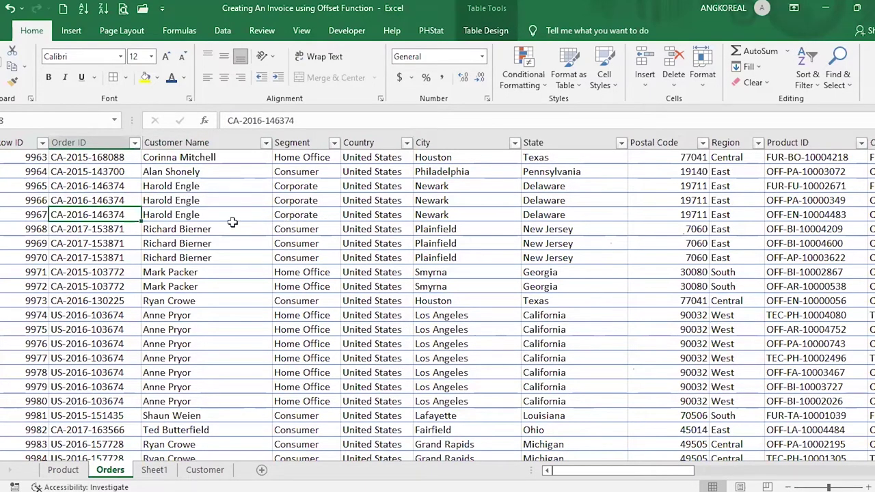
- In the cell under Invoice To on Sheet1, begin an INDEX formula with Tbl_Order[Customer Name] as its array
{"action": "left_click", "coordinate": [153, 470]}
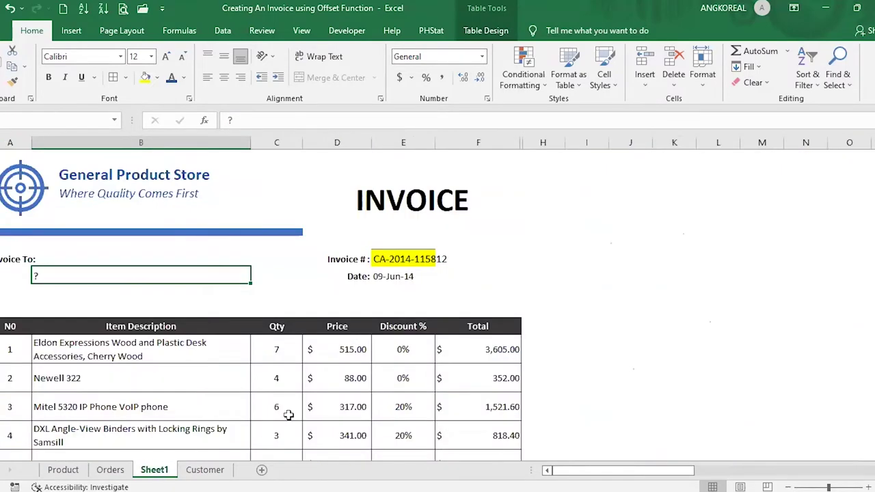
{"action": "left_click", "coordinate": [52, 302]}
{"action": "left_click", "coordinate": [62, 277]}
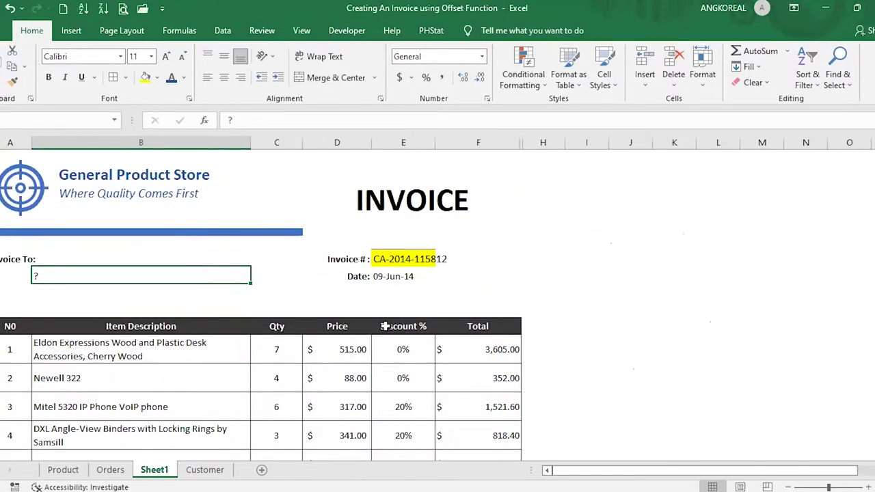
{"action": "type", "text": "="}
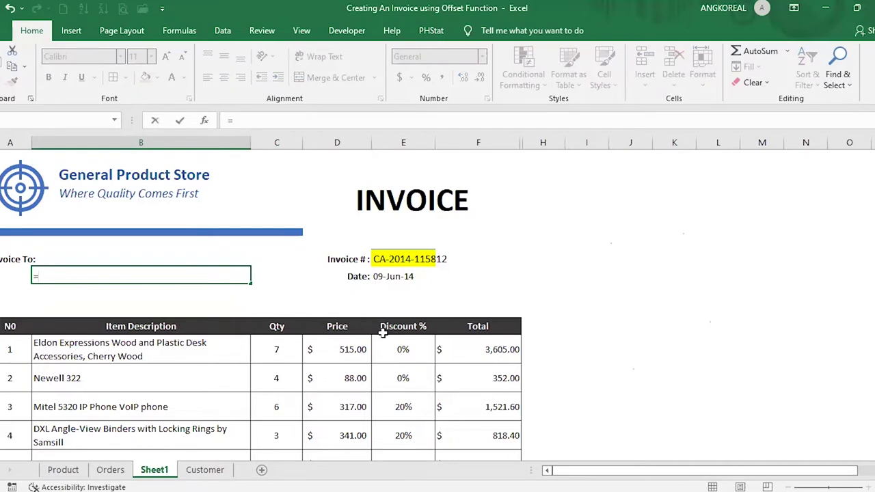
{"action": "type", "text": "INDEX("}
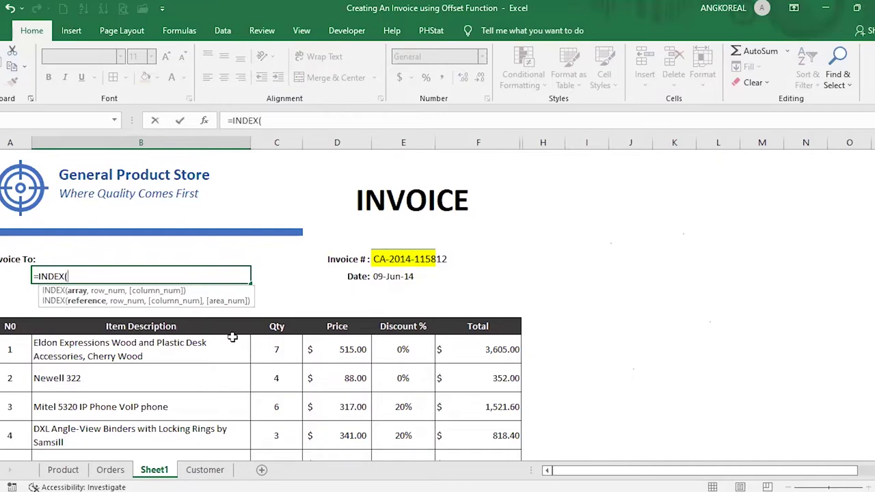
{"action": "type", "text": "tbl"}
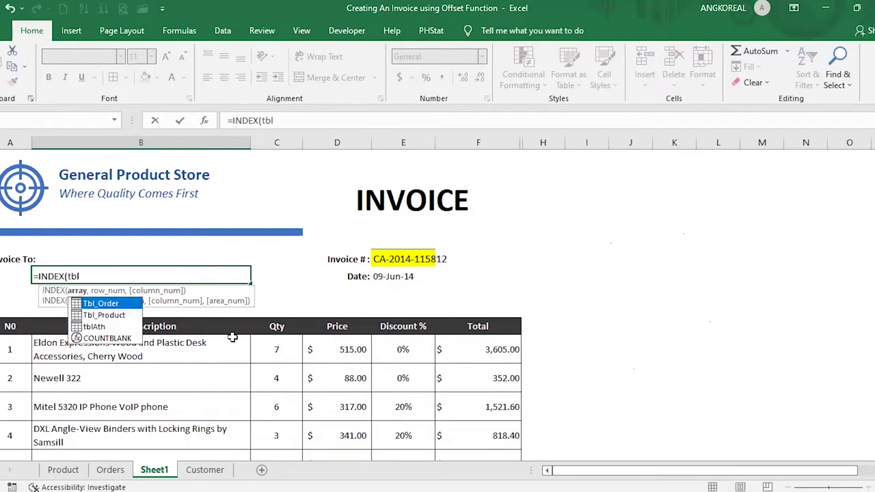
{"action": "key", "text": "Tab"}
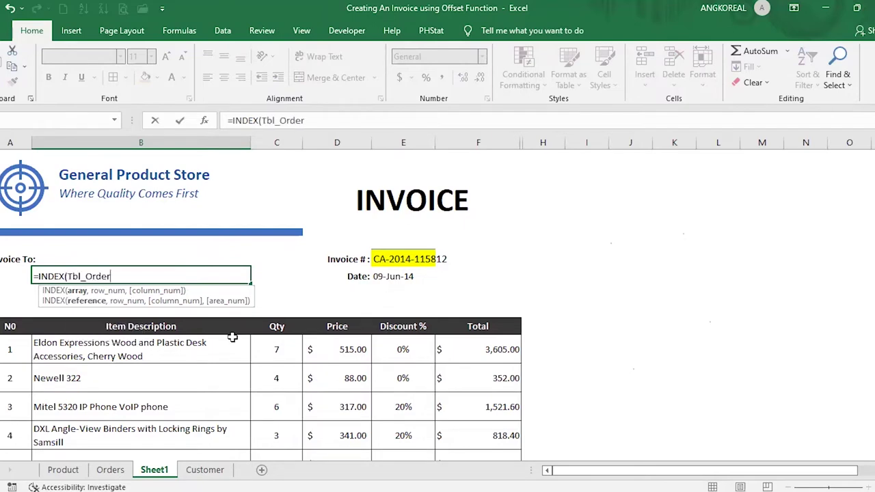
{"action": "type", "text": "[cu"}
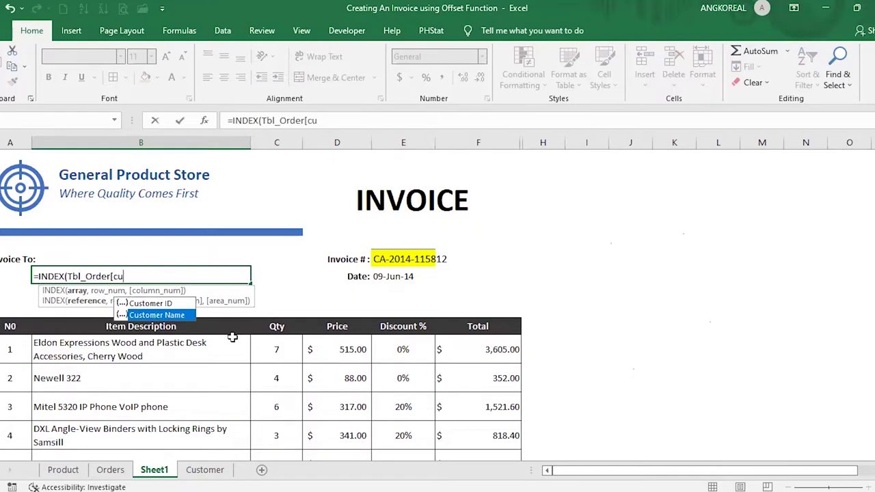
{"action": "key", "text": "Tab"}
{"action": "type", "text": "]"}
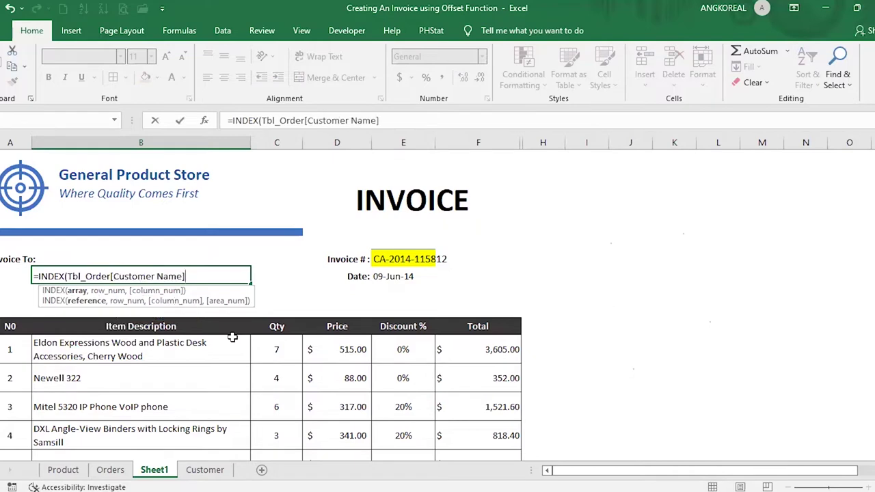
{"action": "type", "text": ","}
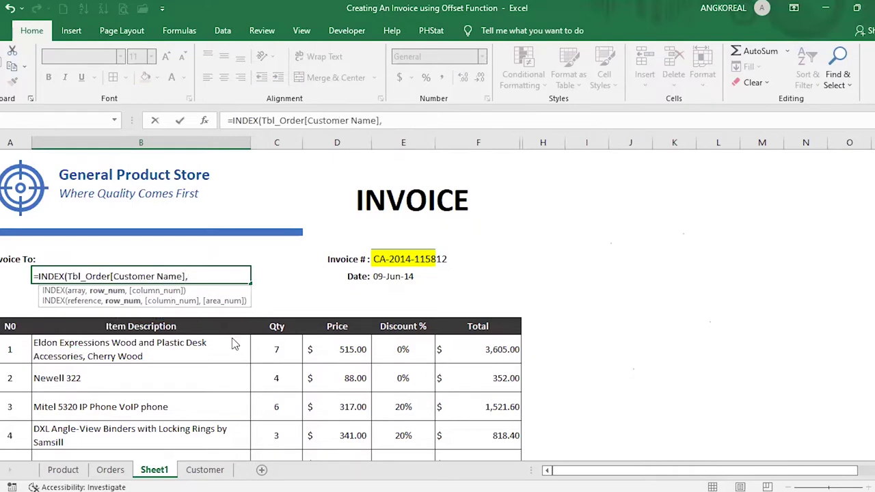
- Complete the customer name formula with MATCH(E8,Tbl_Order[Order ID],0) as the row number and enter it
{"action": "type", "text": "mat"}
{"action": "key", "text": "Tab"}
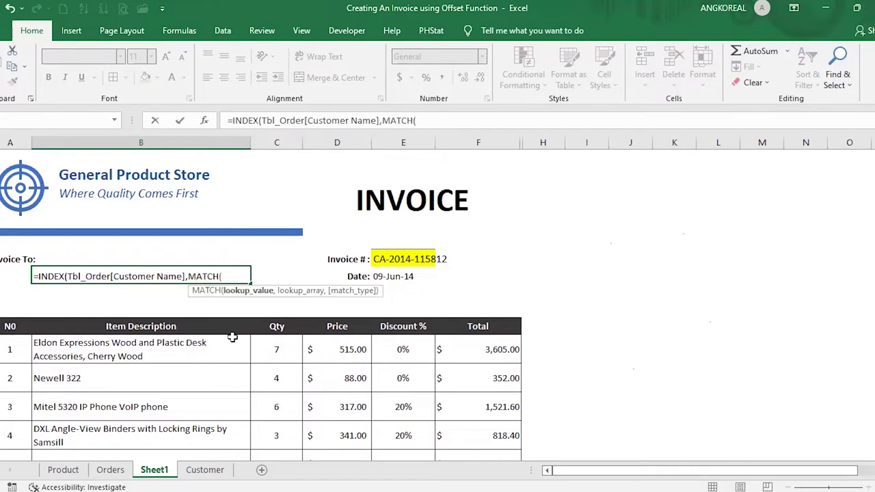
{"action": "left_click", "coordinate": [404, 265]}
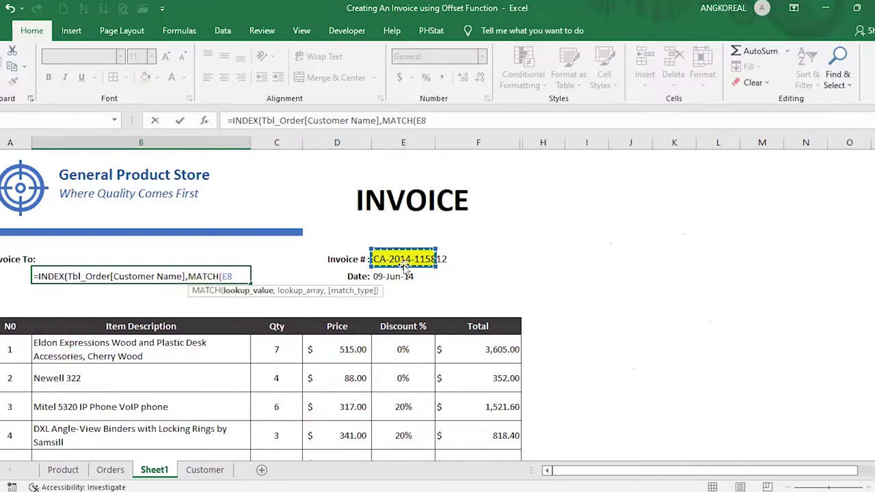
{"action": "type", "text": ","}
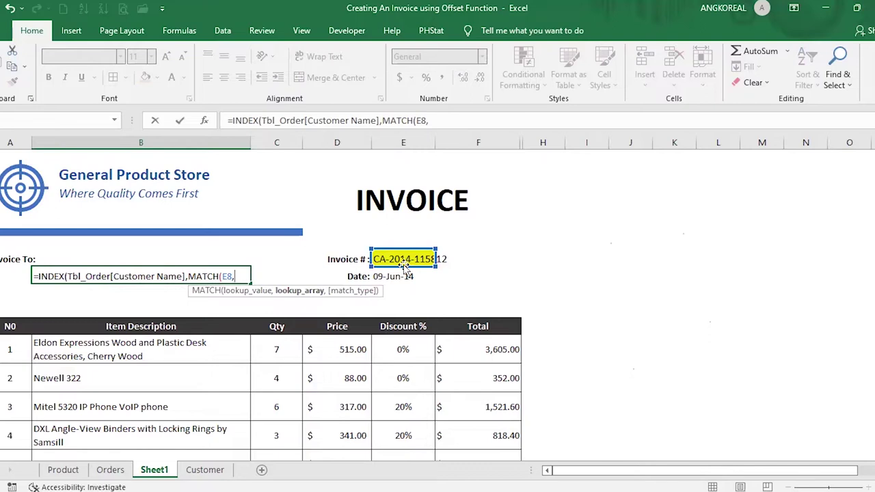
{"action": "type", "text": "Tbl_Order["}
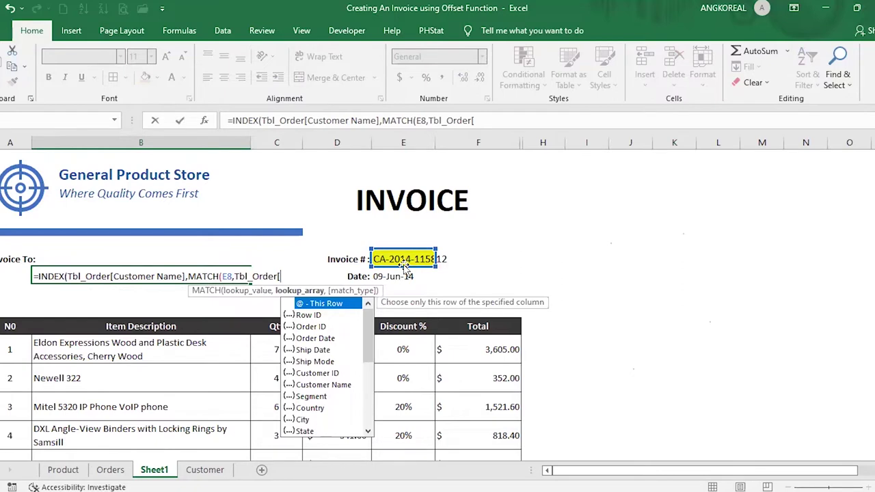
{"action": "key", "text": "Down"}
{"action": "key", "text": "Down"}
{"action": "key", "text": "Tab"}
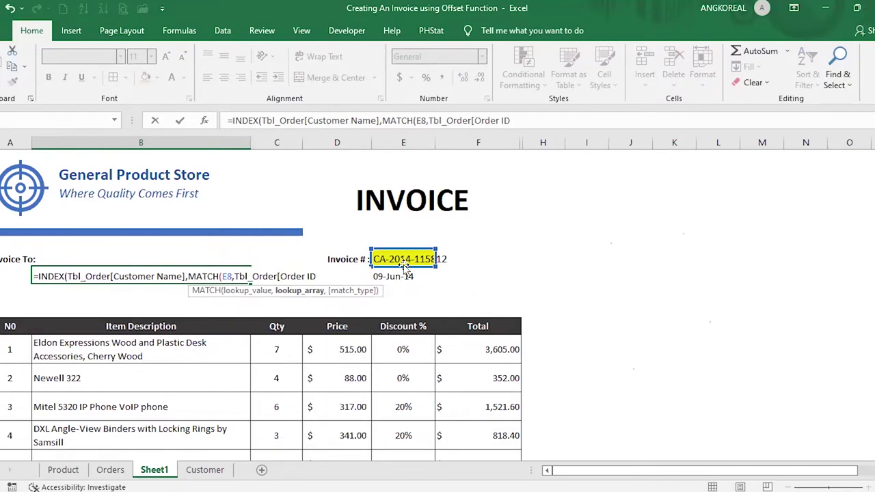
{"action": "type", "text": "],0"}
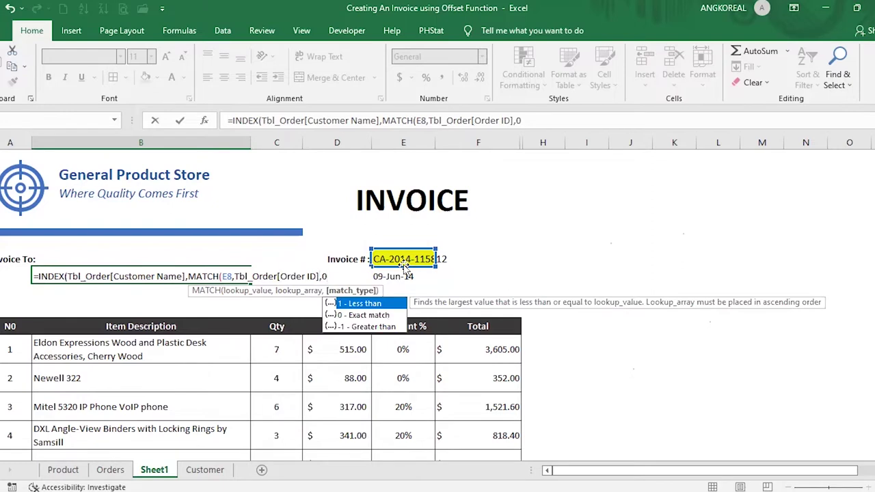
{"action": "type", "text": ")"}
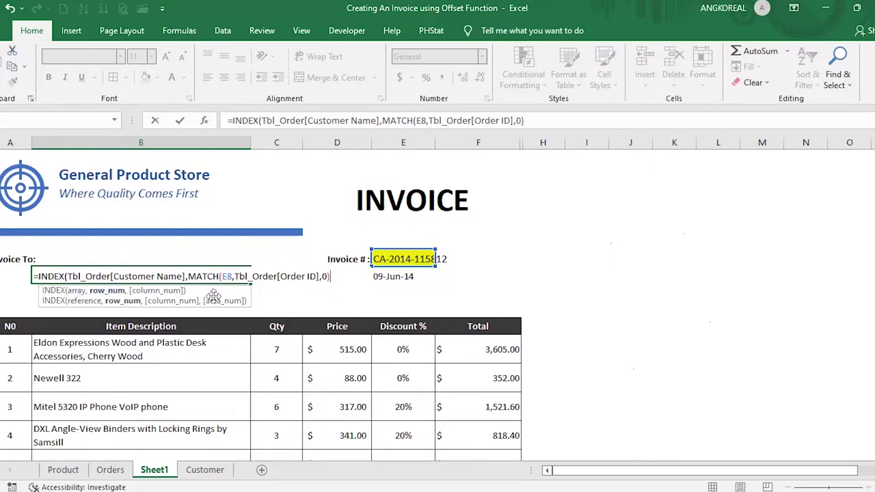
{"action": "type", "text": ")"}
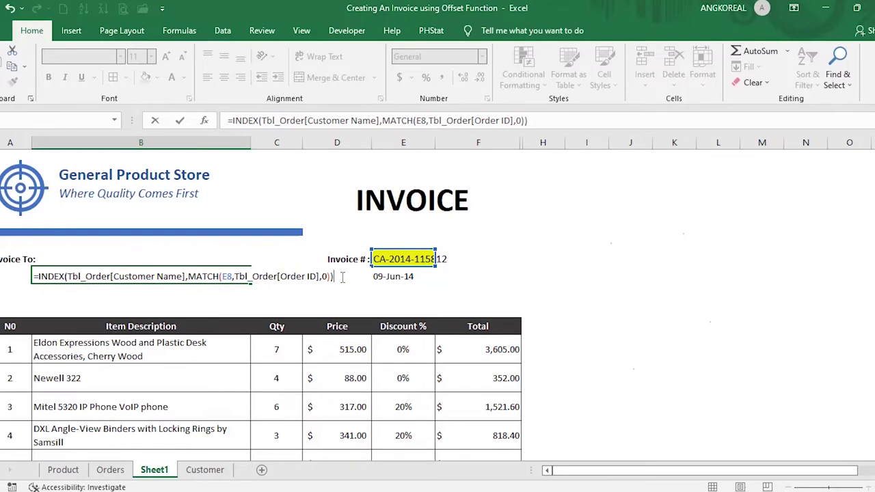
{"action": "key", "text": "Return"}
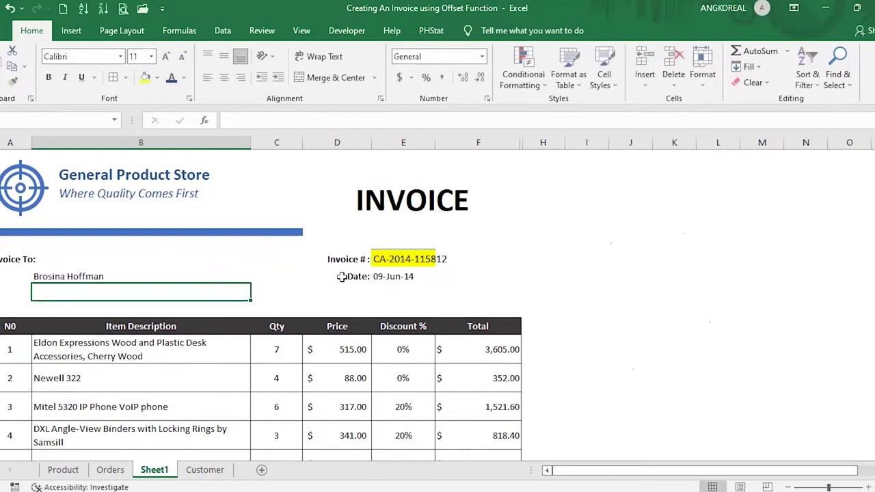
- Enlarge the Invoice To, Invoice # and Date labels to font size 12
{"action": "left_click", "coordinate": [54, 277]}
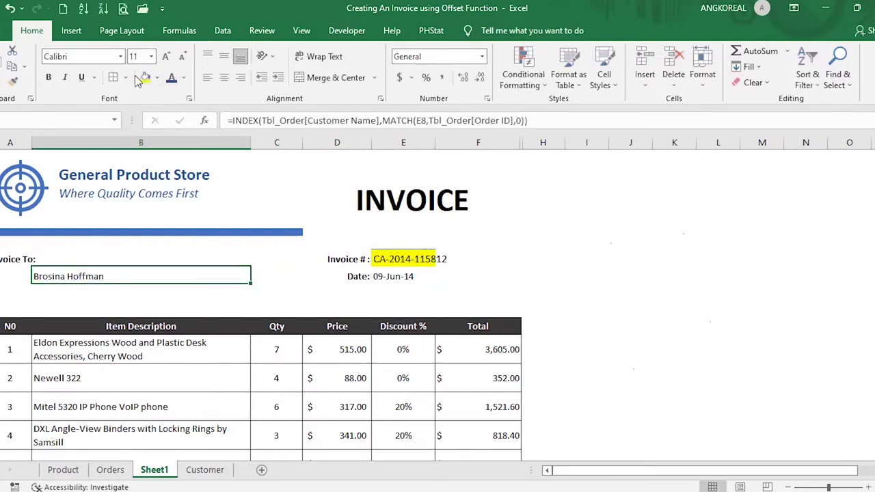
{"action": "left_click", "coordinate": [12, 254]}
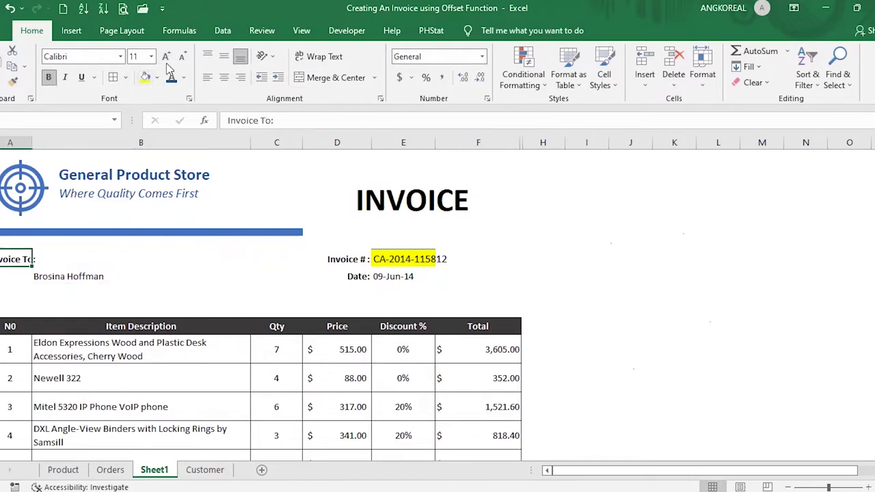
{"action": "left_click_drag", "start_coordinate": [339, 259], "coordinate": [338, 276]}
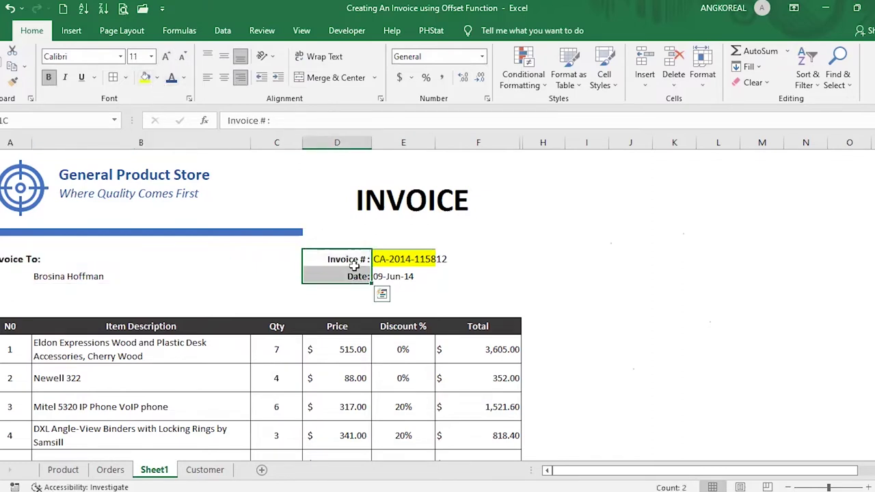
{"action": "left_click", "coordinate": [165, 56]}
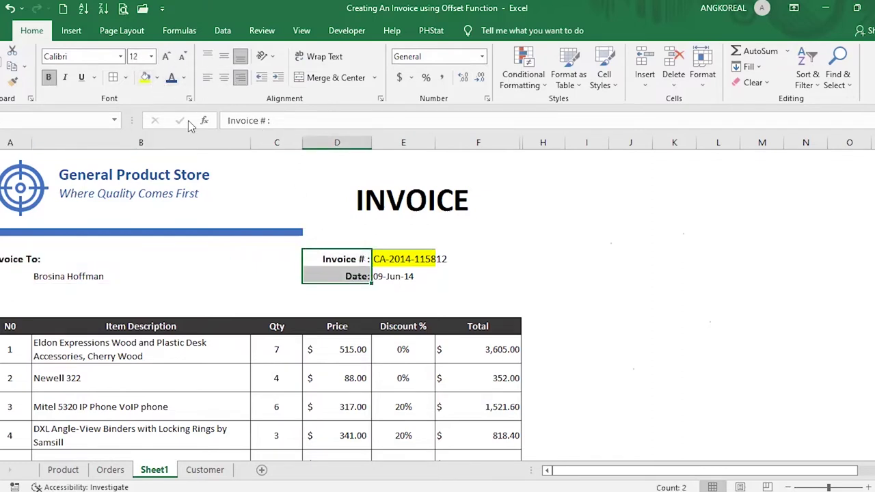
{"action": "left_click", "coordinate": [70, 279]}
{"action": "left_click", "coordinate": [93, 295]}
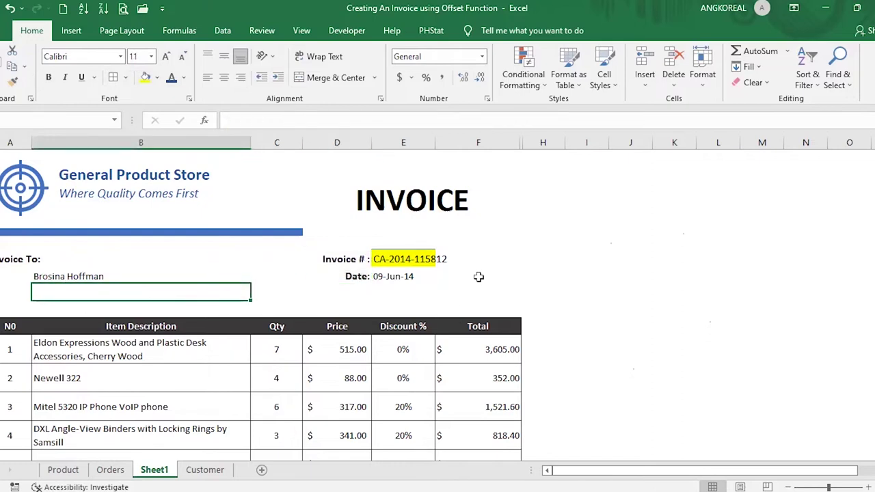
- Examine the Segment, Country and City columns on the Orders sheet for the customer's address details
{"action": "left_click", "coordinate": [110, 470]}
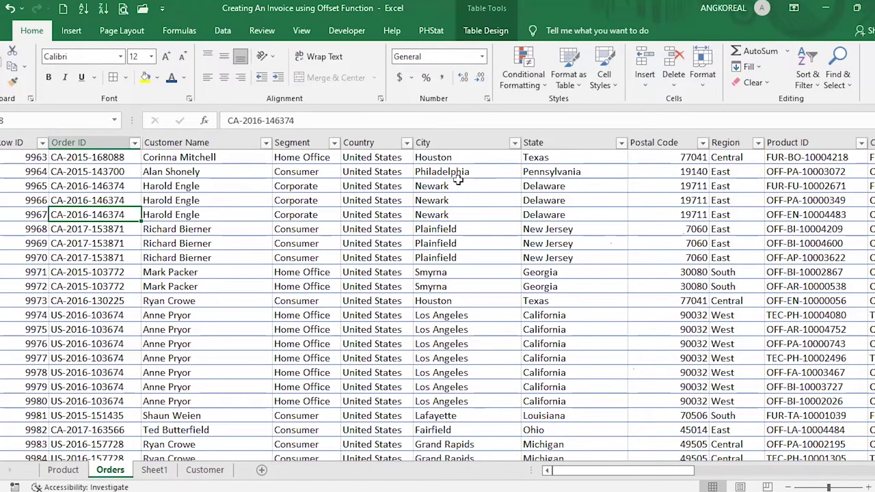
{"action": "left_click", "coordinate": [443, 160]}
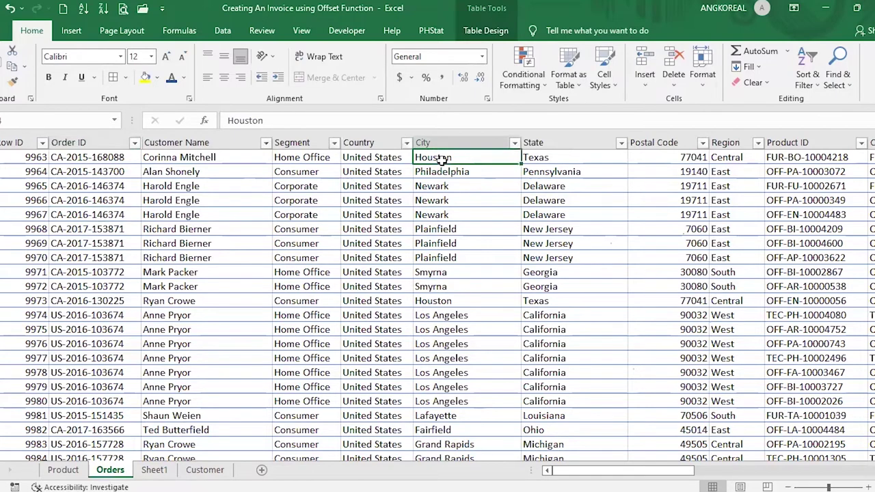
{"action": "left_click", "coordinate": [369, 141]}
{"action": "left_click_drag", "start_coordinate": [443, 164], "coordinate": [464, 166]}
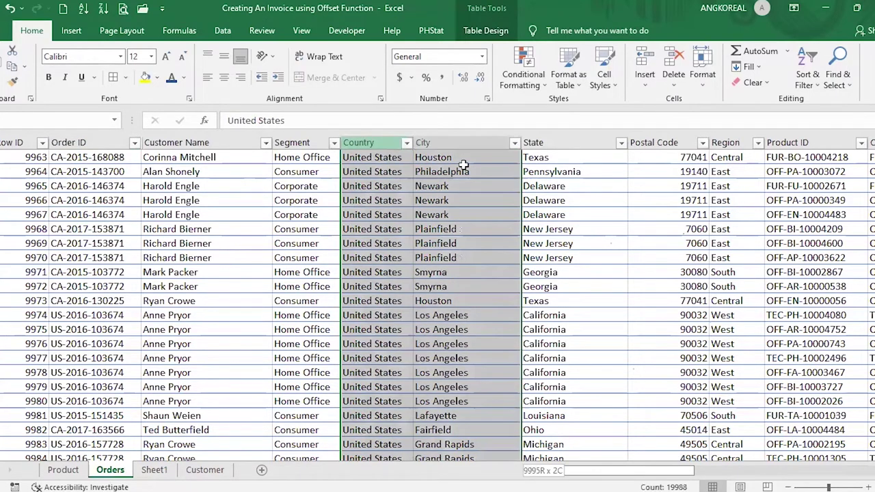
{"action": "left_click", "coordinate": [290, 142]}
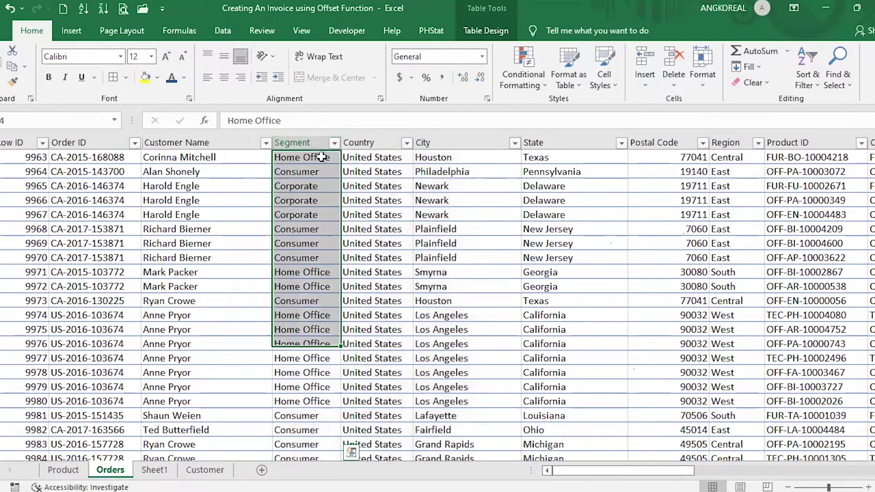
{"action": "left_click", "coordinate": [320, 159]}
{"action": "left_click", "coordinate": [379, 140]}
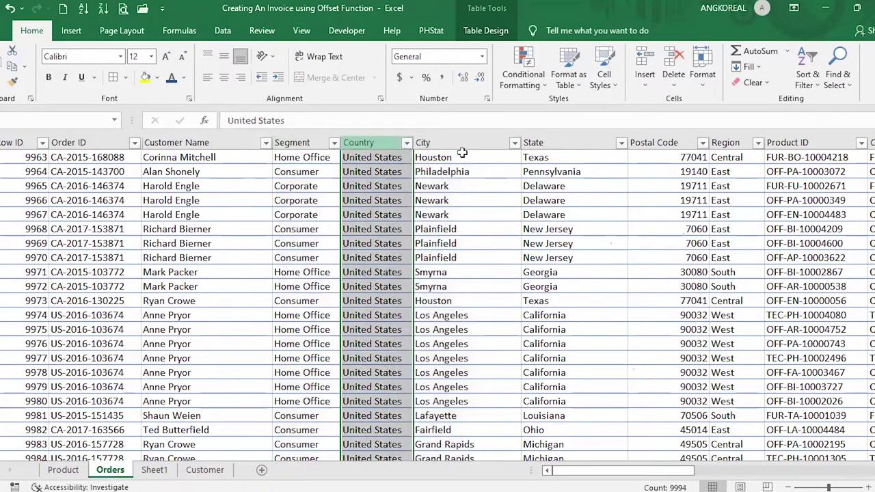
- Fill the Country, City, State and Postal Code columns of the Orders table with yellow
{"action": "key", "text": "shift+Right"}
{"action": "key", "text": "shift+Right"}
{"action": "key", "text": "shift+Right"}
{"action": "left_click", "coordinate": [146, 80]}
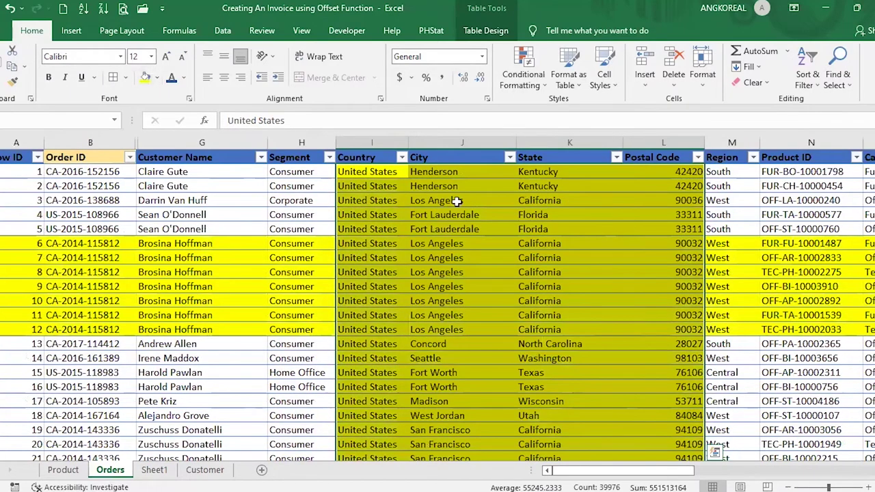
{"action": "left_click", "coordinate": [370, 208]}
{"action": "left_click", "coordinate": [353, 173]}
{"action": "left_click_drag", "start_coordinate": [353, 172], "coordinate": [667, 172]}
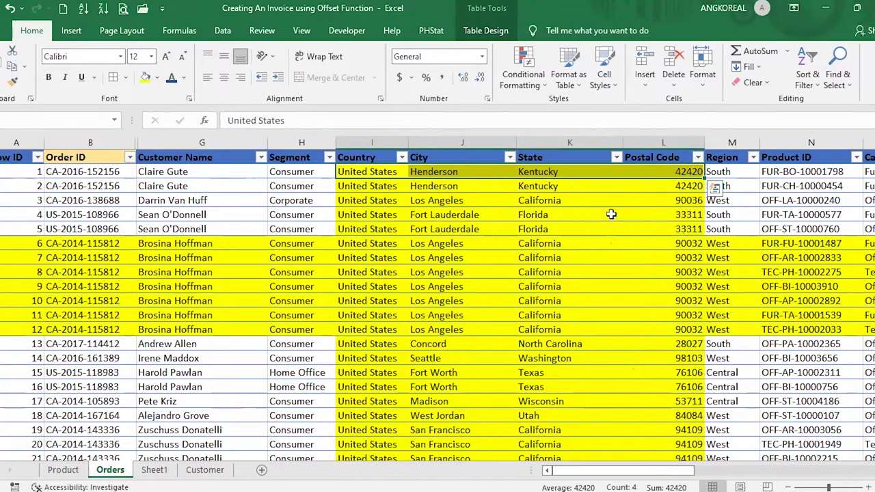
{"action": "left_click", "coordinate": [365, 147]}
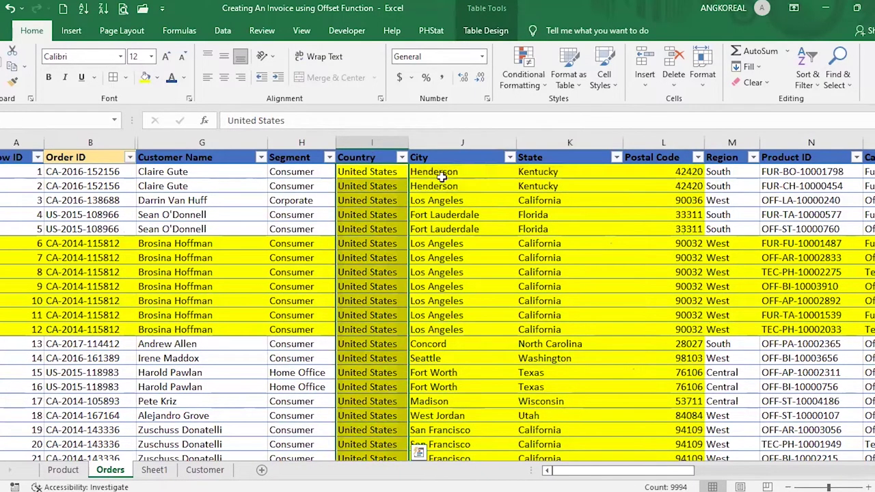
{"action": "left_click", "coordinate": [446, 153]}
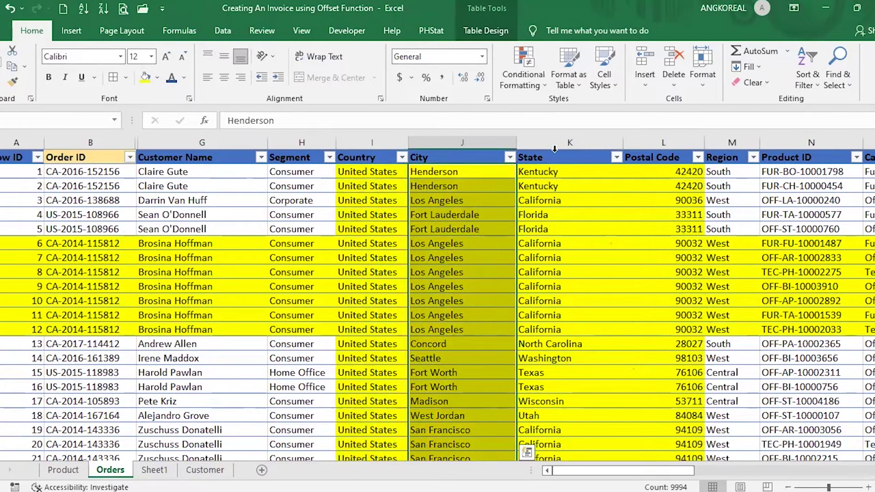
{"action": "left_click", "coordinate": [554, 149]}
{"action": "left_click", "coordinate": [668, 154]}
{"action": "left_click", "coordinate": [663, 176]}
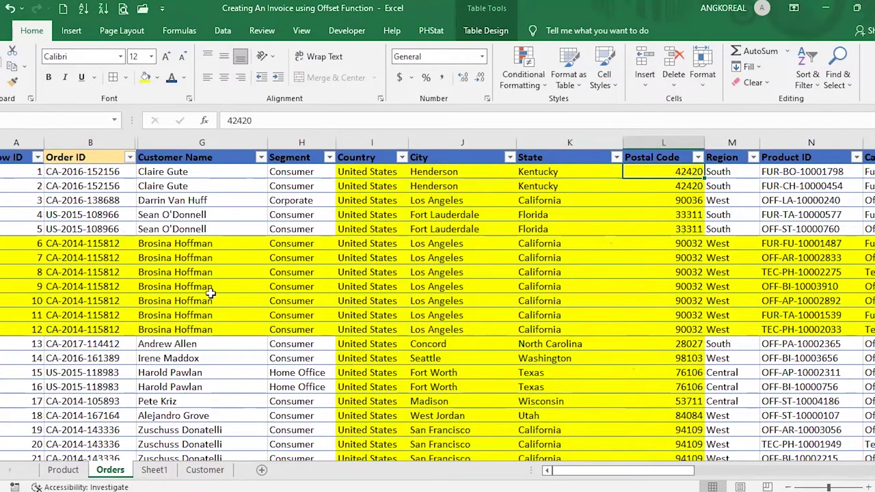
{"action": "mouse_move", "coordinate": [83, 244]}
{"action": "left_mouse_down"}
{"action": "mouse_move", "coordinate": [83, 333]}
{"action": "mouse_move", "coordinate": [94, 249]}
{"action": "left_mouse_up"}
{"action": "left_click", "coordinate": [83, 333]}
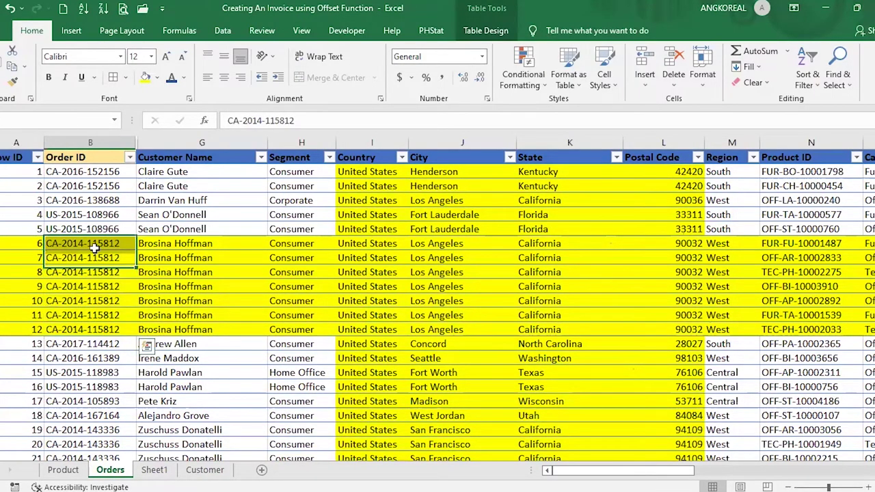
- In the cell below the customer name on Sheet1, begin an INDEX formula with Tbl_Order[Country] as its array
{"action": "left_click", "coordinate": [154, 470]}
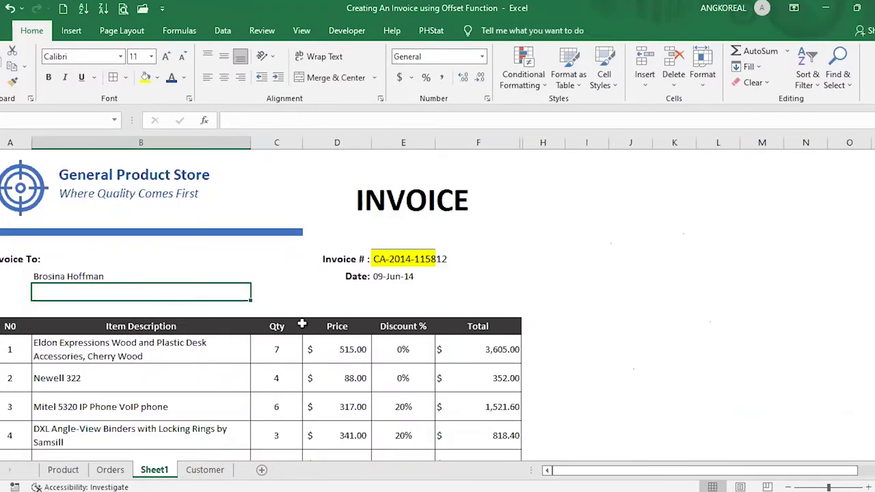
{"action": "type", "text": "="}
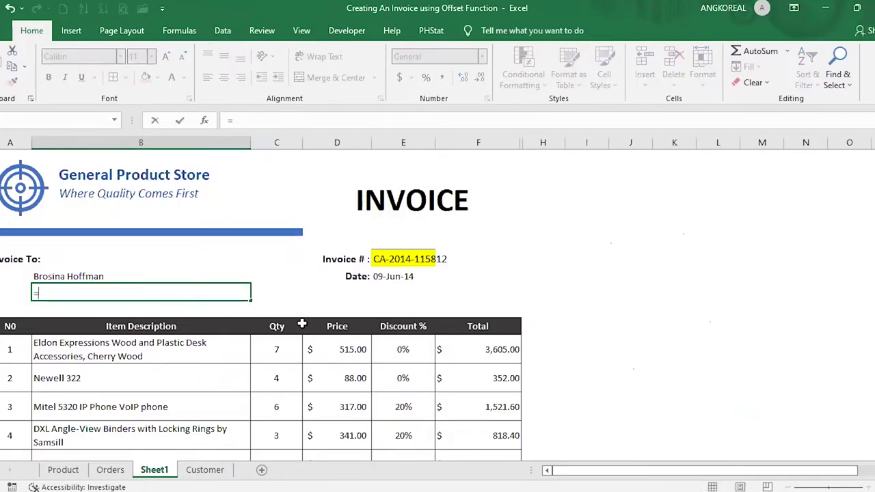
{"action": "type", "text": "INDEX("}
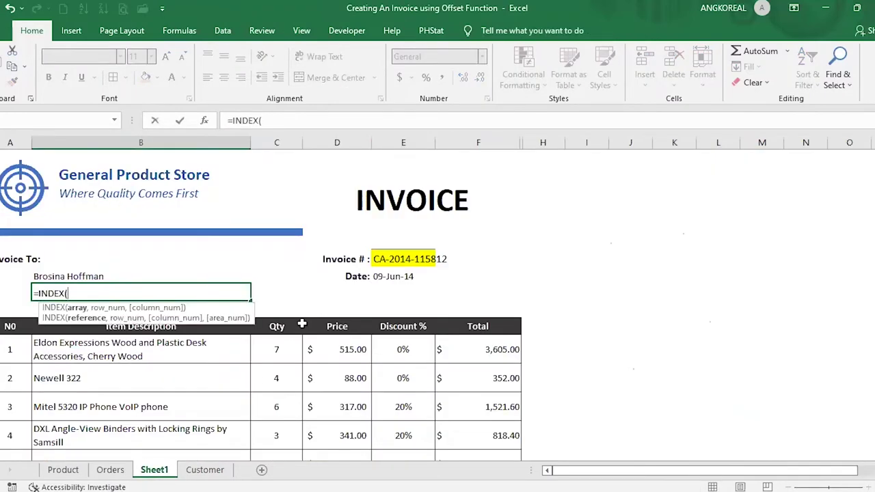
{"action": "type", "text": "tbl"}
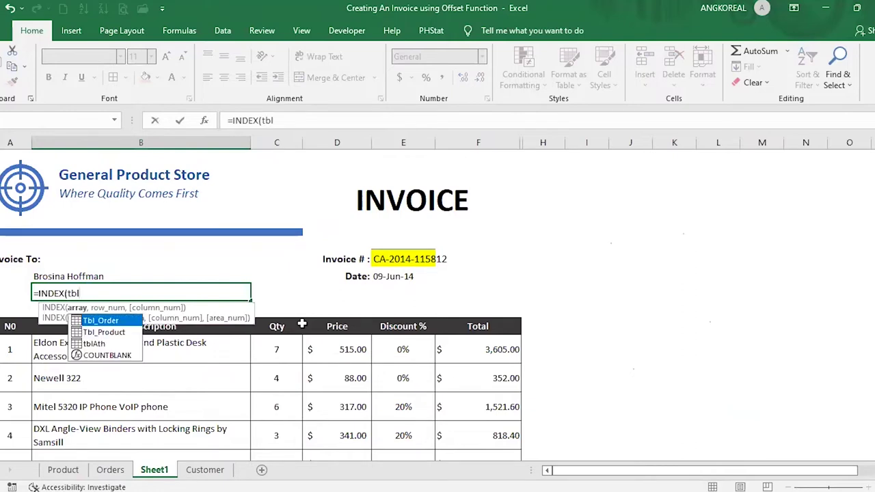
{"action": "key", "text": "Tab"}
{"action": "type", "text": "["}
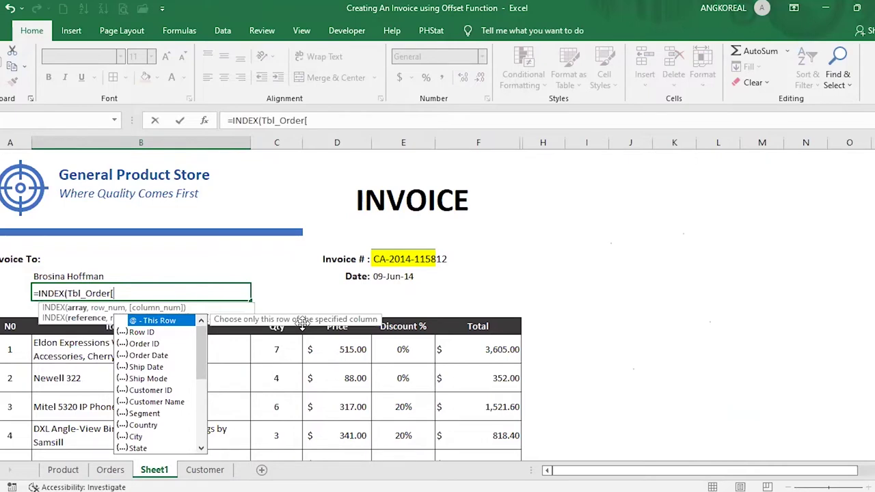
{"action": "key", "text": "Down"}
{"action": "key", "text": "Down"}
{"action": "key", "text": "Down"}
{"action": "key", "text": "Down"}
{"action": "key", "text": "Down"}
{"action": "key", "text": "Down"}
{"action": "key", "text": "Down"}
{"action": "key", "text": "Down"}
{"action": "key", "text": "Down"}
{"action": "key", "text": "Down"}
{"action": "key", "text": "Up"}
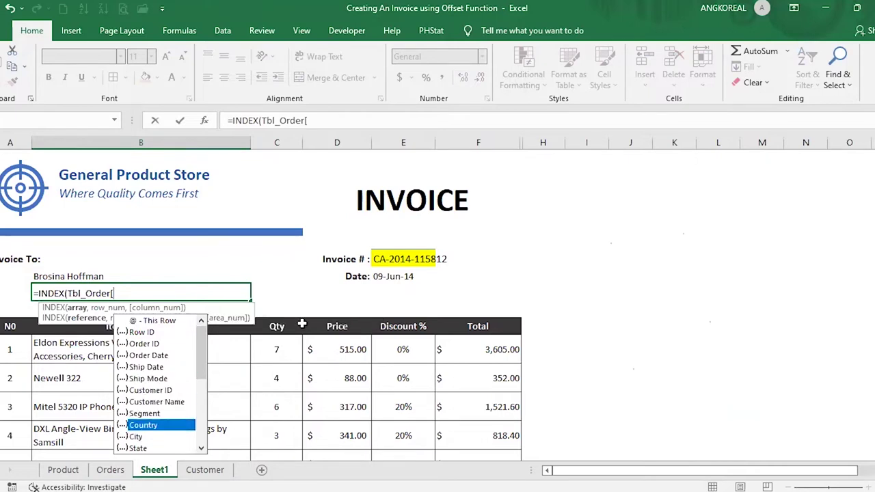
{"action": "key", "text": "Tab"}
{"action": "type", "text": "]"}
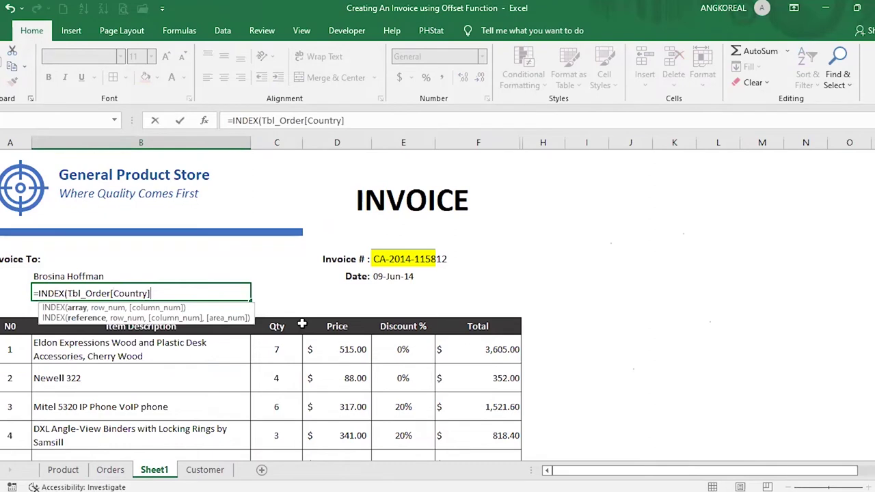
- Add MATCH as the formula's row number, with E8 as lookup value and Tbl_Order[Order ID] as lookup array
{"action": "type", "text": ","}
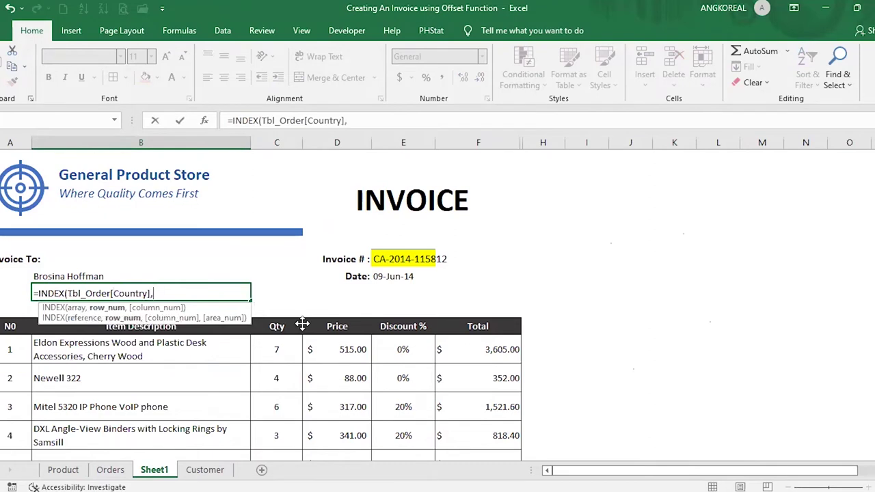
{"action": "type", "text": "mat"}
{"action": "key", "text": "Tab"}
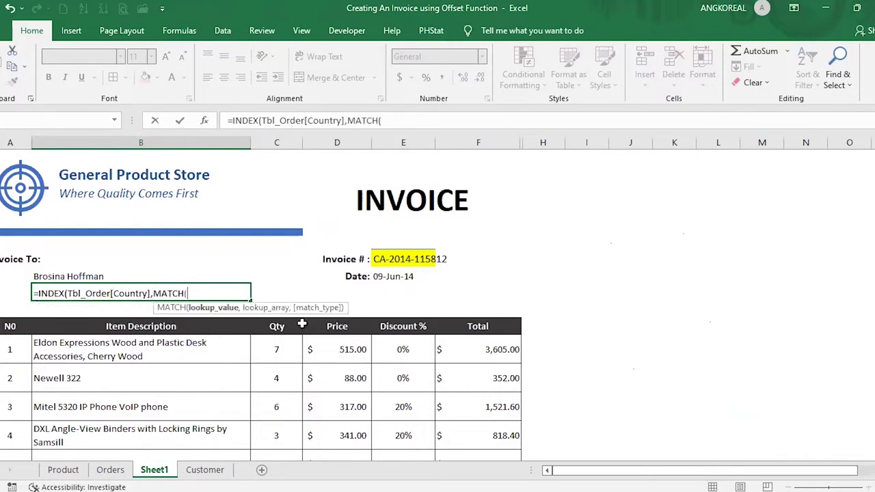
{"action": "left_click", "coordinate": [393, 260]}
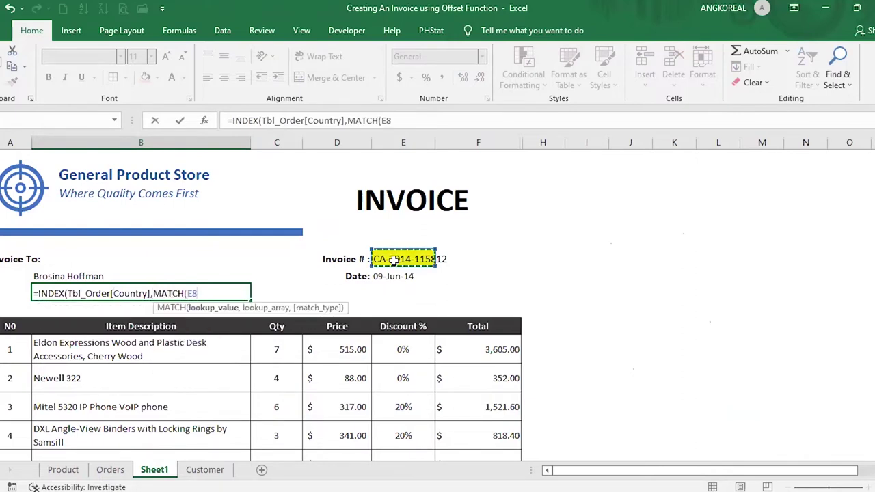
{"action": "type", "text": ","}
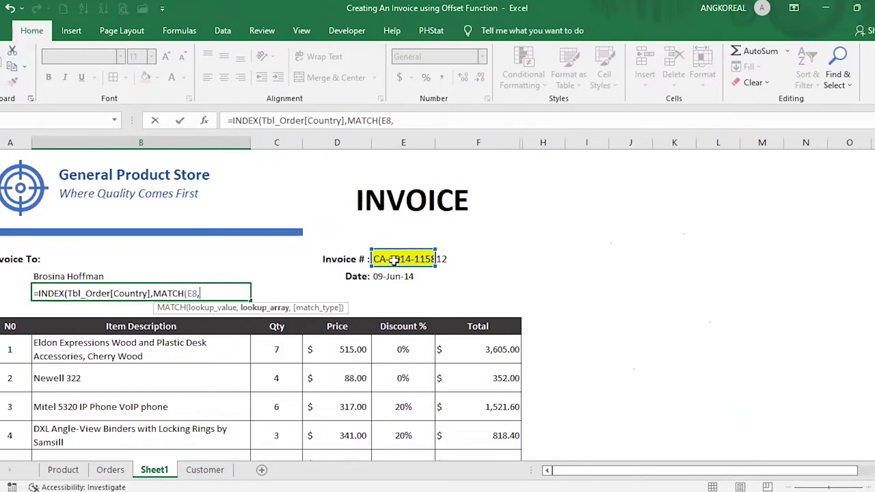
{"action": "type", "text": "tbl"}
{"action": "key", "text": "Tab"}
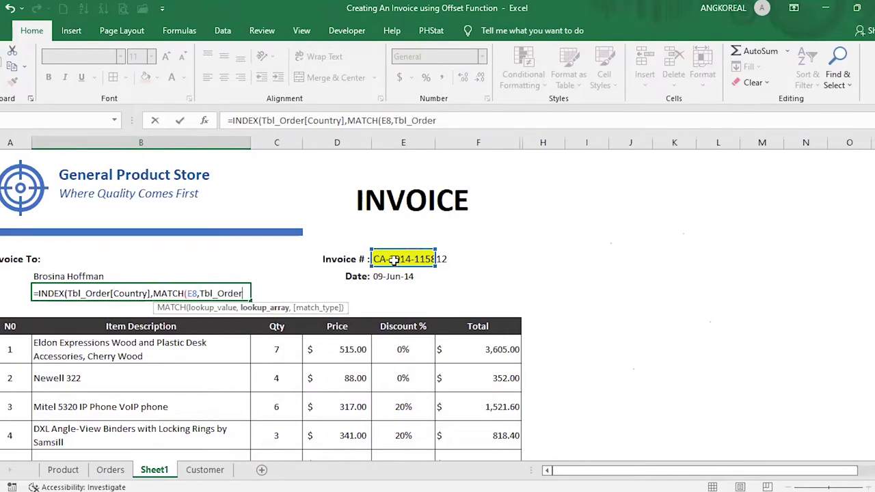
{"action": "type", "text": "["}
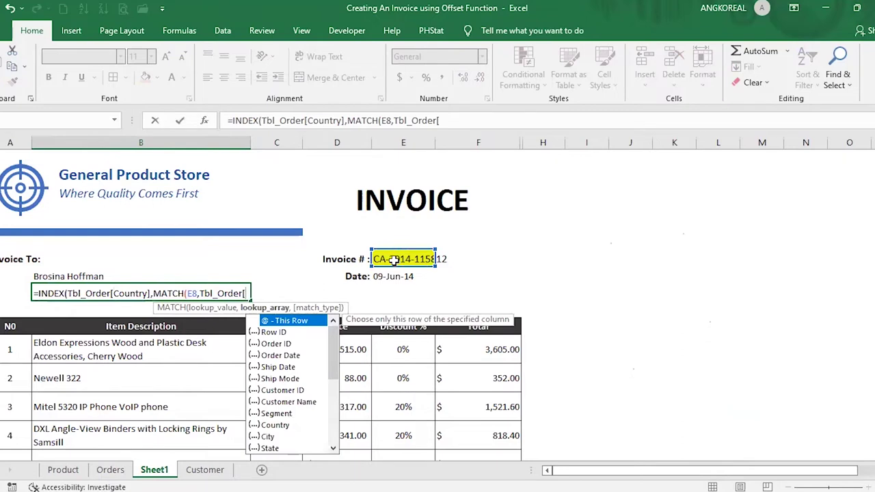
{"action": "key", "text": "Down"}
{"action": "key", "text": "Down"}
{"action": "key", "text": "Tab"}
{"action": "type", "text": "]"}
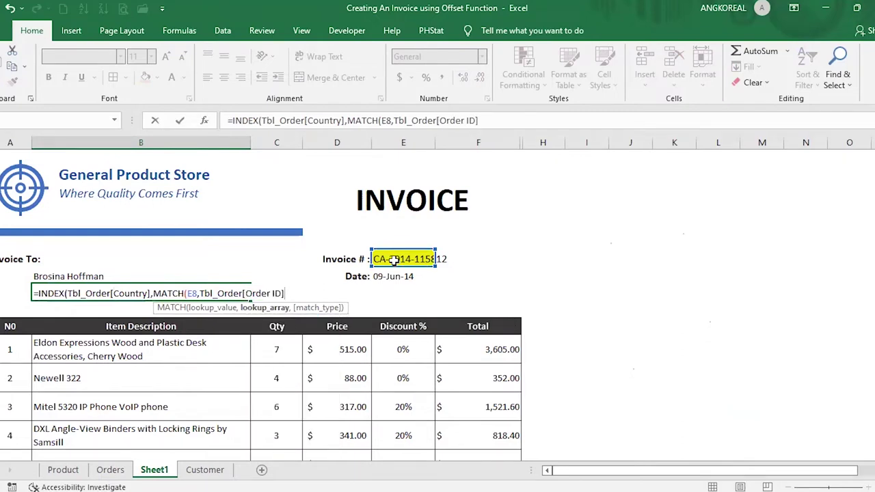
- Set the match type to 0, close both the MATCH and INDEX parentheses, and enter the country formula
{"action": "type", "text": ",0"}
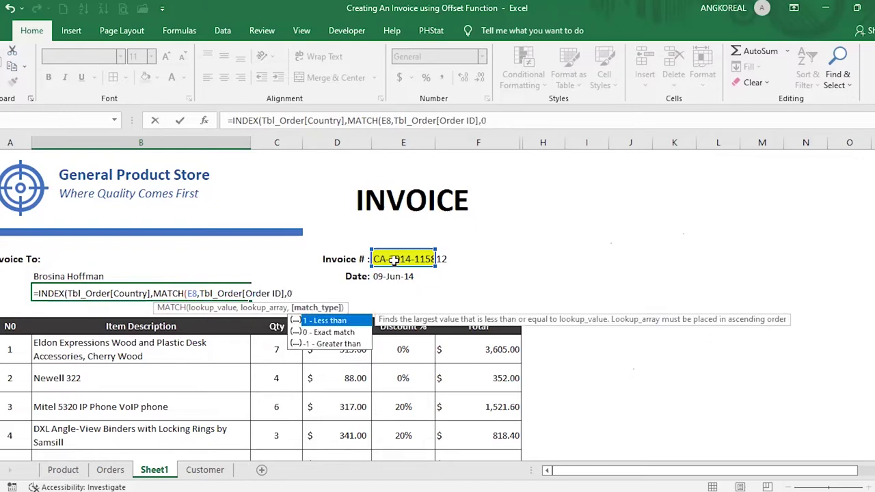
{"action": "type", "text": ")"}
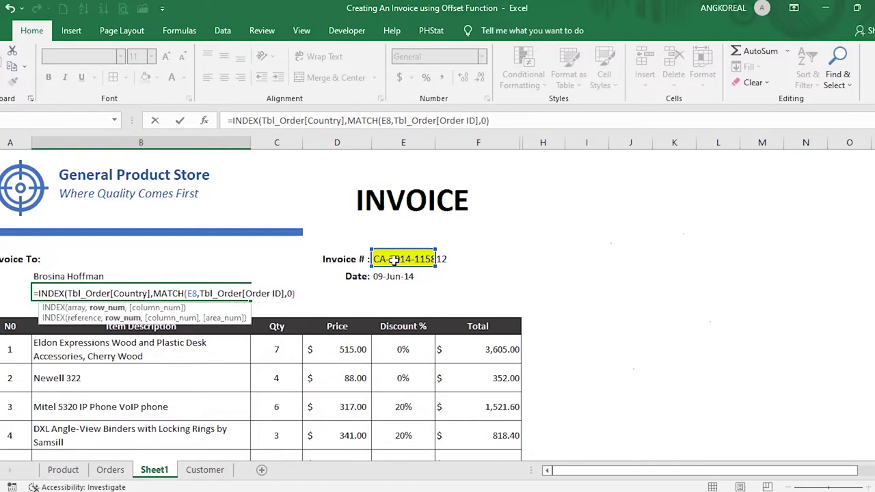
{"action": "key", "text": "Return"}
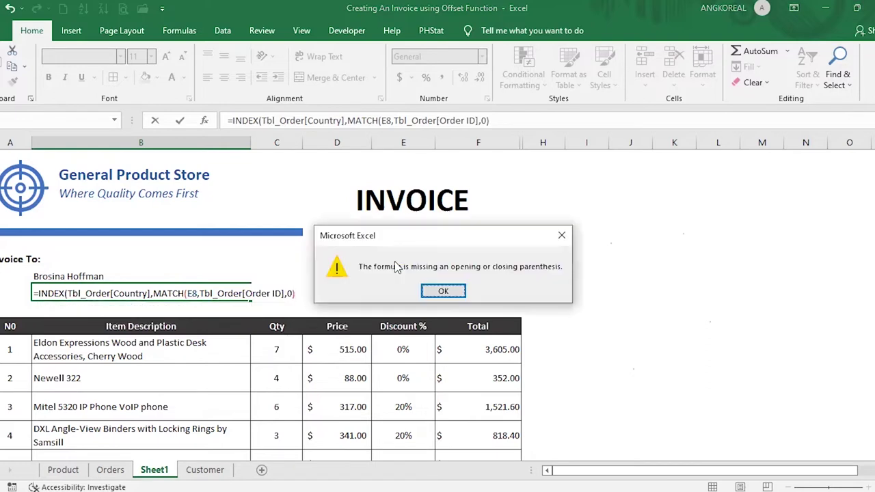
{"action": "left_click", "coordinate": [445, 293]}
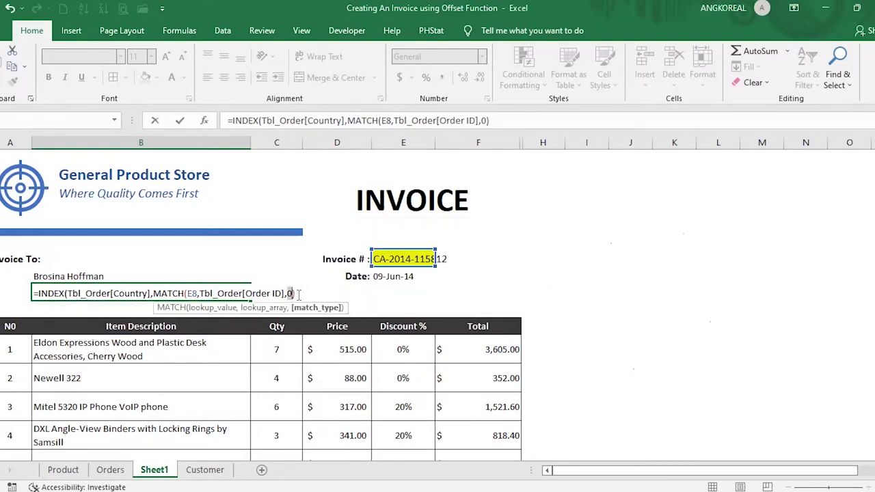
{"action": "key", "text": "End"}
{"action": "type", "text": ")"}
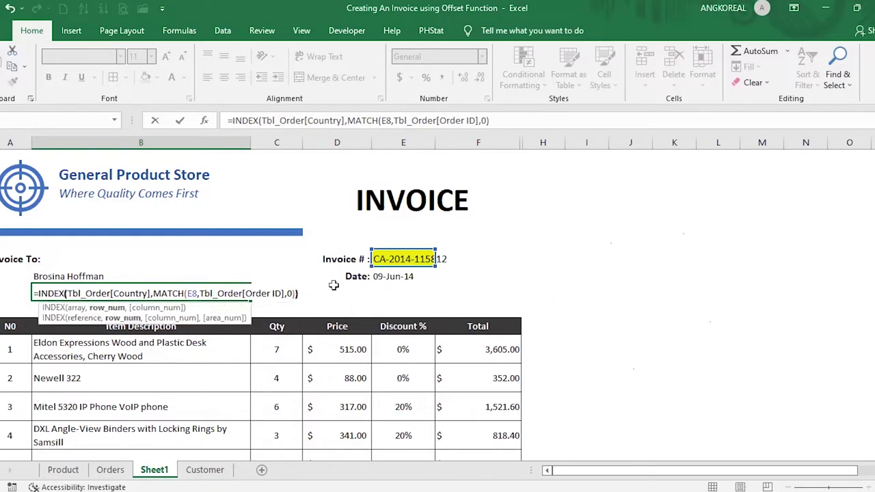
{"action": "key", "text": "Return"}
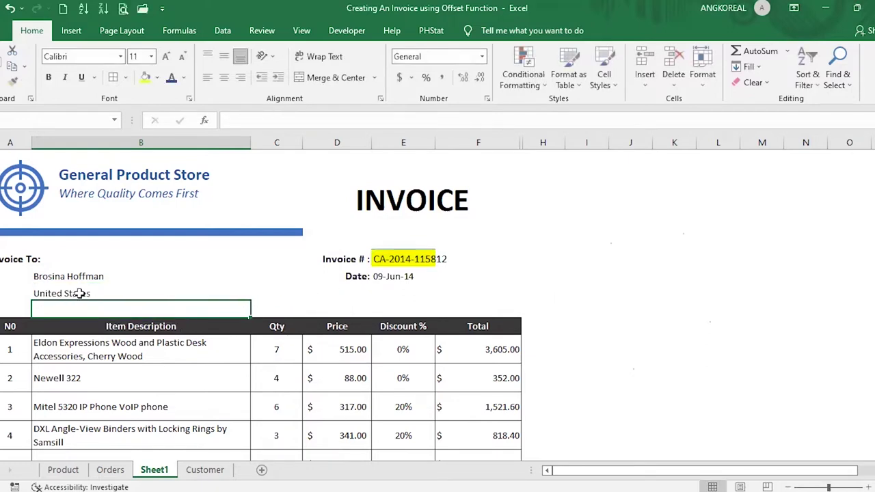
- Copy the whole INDEX expression from the country cell's formula, without its equals sign
{"action": "left_click", "coordinate": [62, 281]}
{"action": "left_click", "coordinate": [92, 294]}
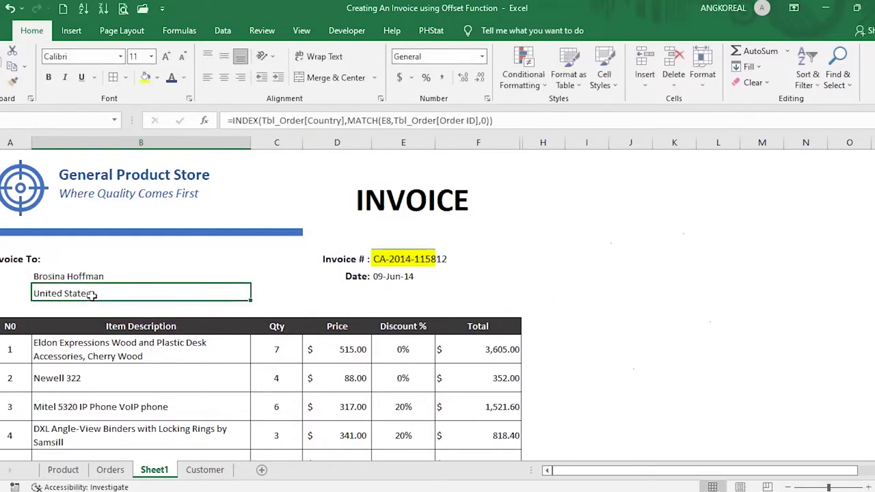
{"action": "left_click", "coordinate": [277, 294]}
{"action": "left_click", "coordinate": [151, 293]}
{"action": "left_click", "coordinate": [333, 120]}
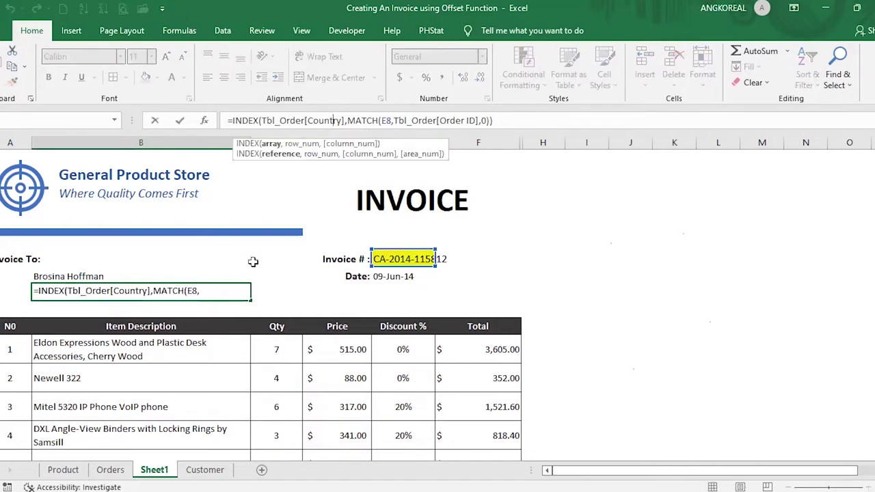
{"action": "key", "text": "ctrl+Return"}
{"action": "double_click", "coordinate": [112, 292]}
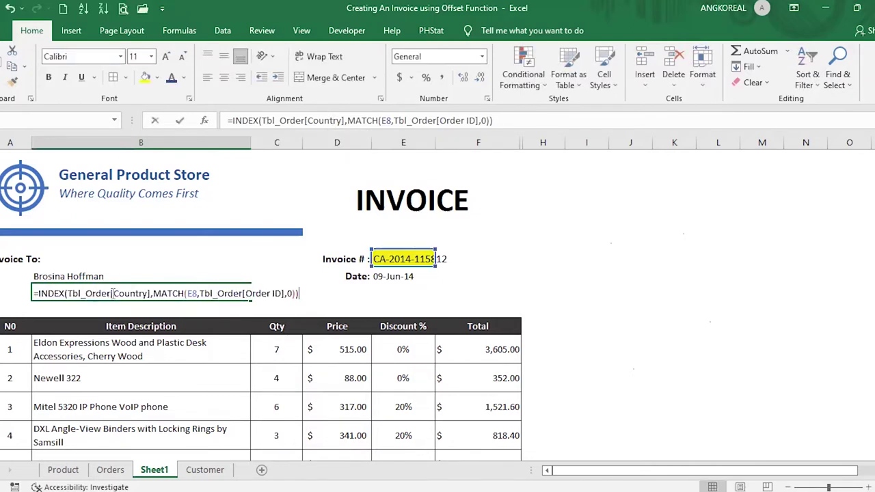
{"action": "left_click", "coordinate": [309, 292]}
{"action": "double_click", "coordinate": [85, 295]}
{"action": "left_click_drag", "start_coordinate": [38, 293], "coordinate": [340, 299]}
{"action": "key", "text": "ctrl+c"}
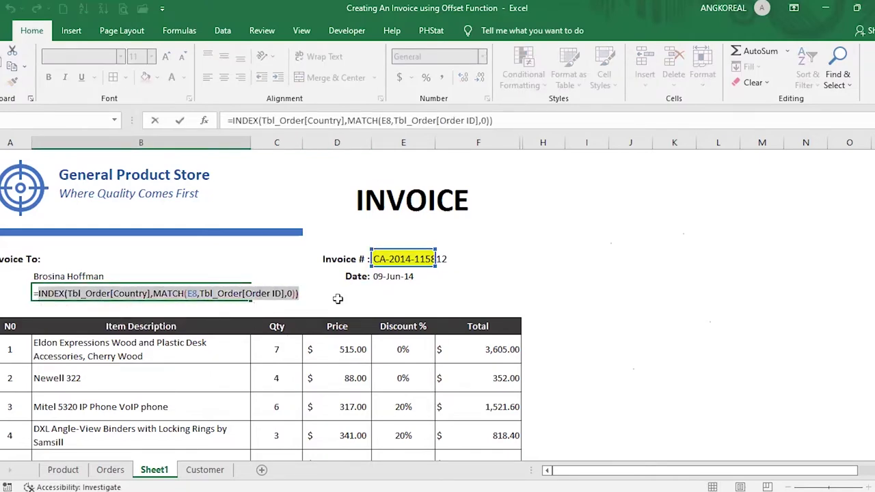
- Append & ", " & and the copied INDEX expression to the end of the country formula
{"action": "left_click", "coordinate": [300, 293]}
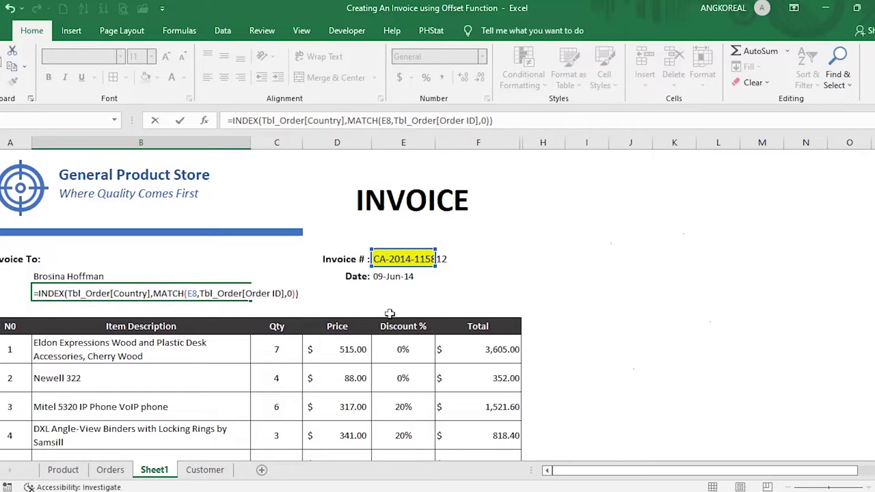
{"action": "type", "text": "& \", \" &"}
{"action": "key", "text": "ctrl+v"}
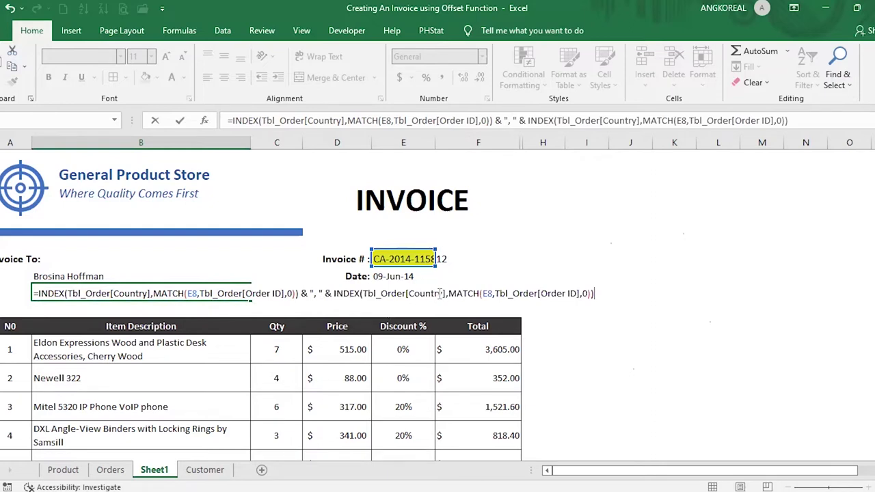
- Replace the Country column with City in the second INDEX reference, so that it reads Tbl_Order[City]
{"action": "left_click_drag", "start_coordinate": [444, 293], "coordinate": [408, 294]}
{"action": "key", "text": "Delete"}
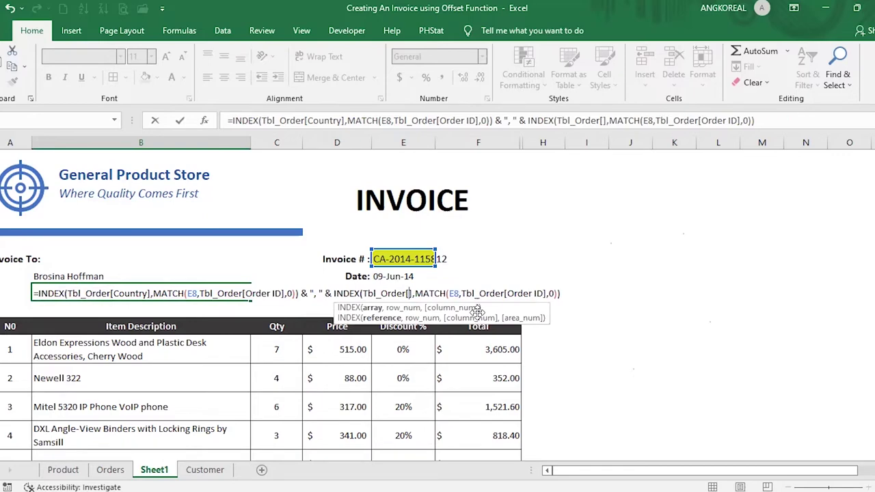
{"action": "key", "text": "BackSpace"}
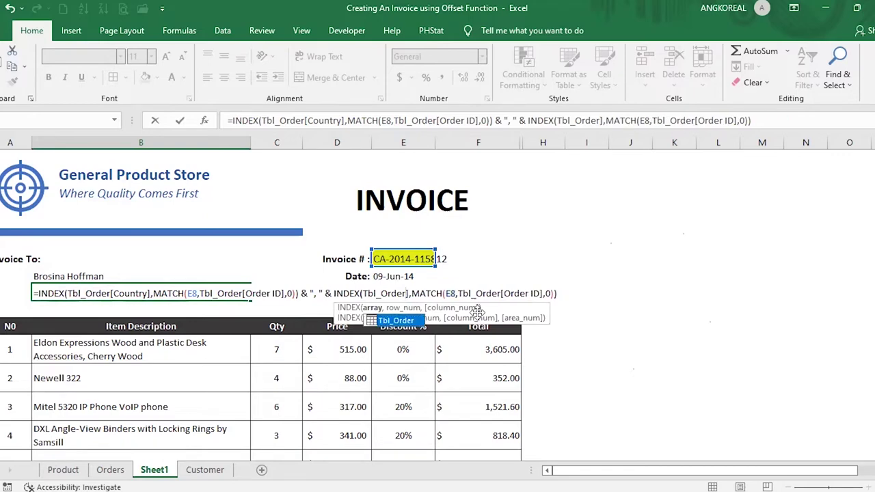
{"action": "key", "text": "Delete"}
{"action": "type", "text": "["}
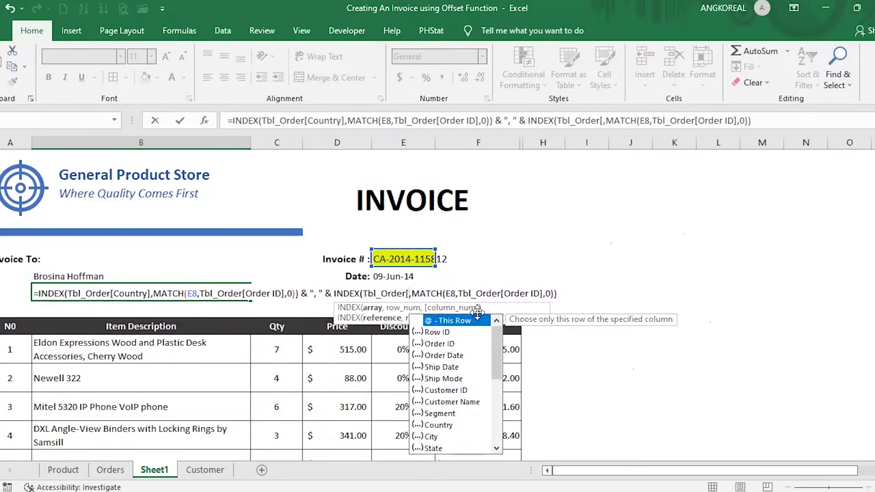
{"action": "key", "text": "Down"}
{"action": "key", "text": "Down"}
{"action": "key", "text": "Down"}
{"action": "key", "text": "Down"}
{"action": "key", "text": "Down"}
{"action": "key", "text": "Down"}
{"action": "key", "text": "Down"}
{"action": "key", "text": "Down"}
{"action": "key", "text": "Down"}
{"action": "key", "text": "Down"}
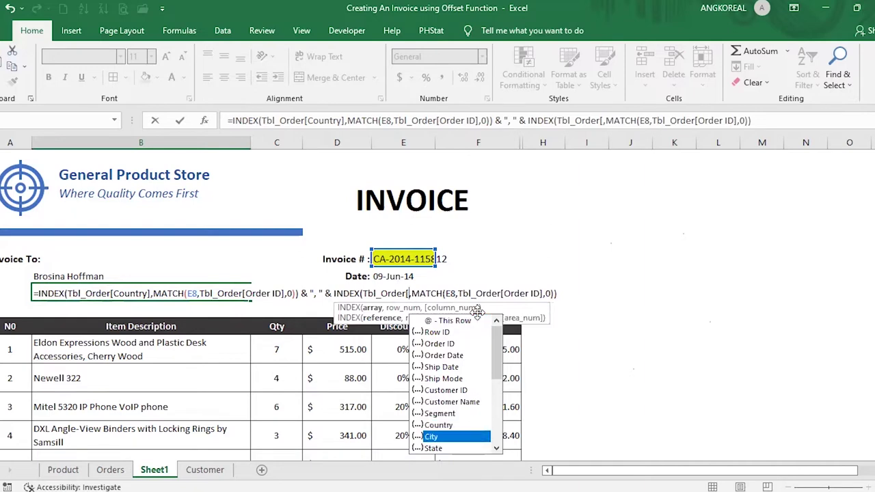
{"action": "key", "text": "Tab"}
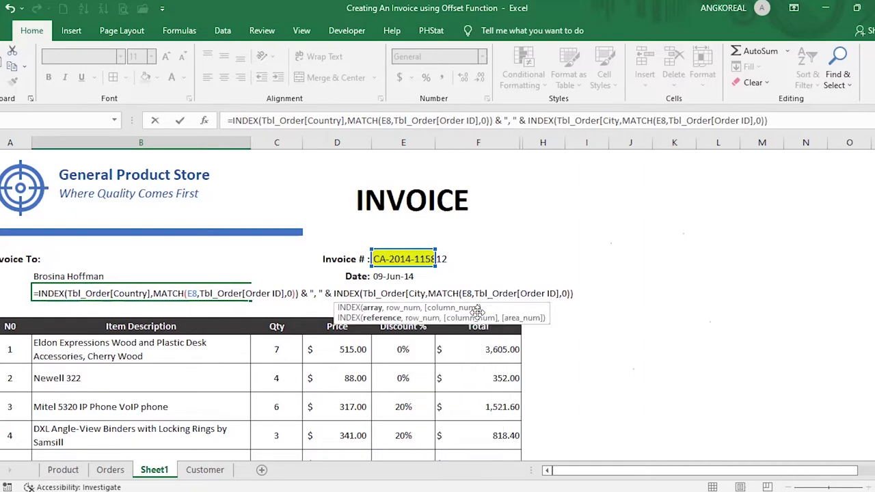
{"action": "type", "text": "]"}
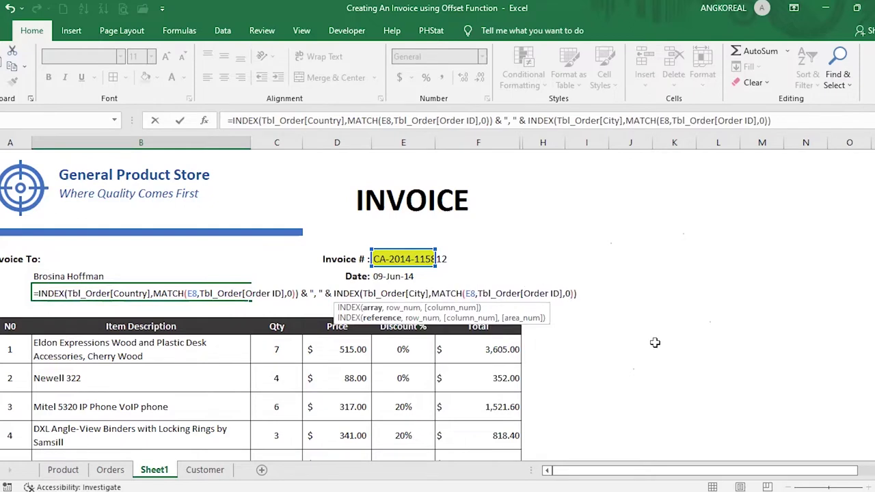
- Append & ", " & and the copied INDEX expression after the city part of the address formula
{"action": "left_click", "coordinate": [580, 293]}
{"action": "type", "text": "& \""}
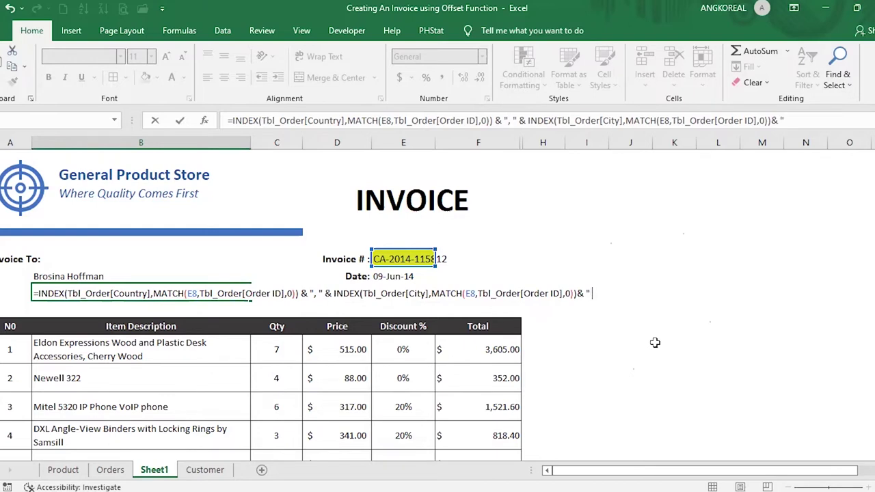
{"action": "type", "text": ", \" &"}
{"action": "key", "text": "ctrl+v"}
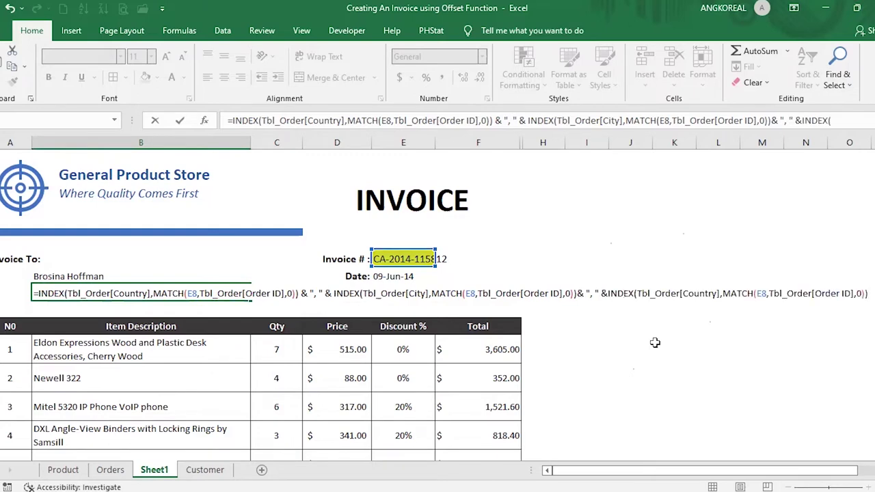
- Replace the Country column with State in the third INDEX reference, so that it reads Tbl_Order[State]
{"action": "left_click_drag", "start_coordinate": [716, 293], "coordinate": [682, 293]}
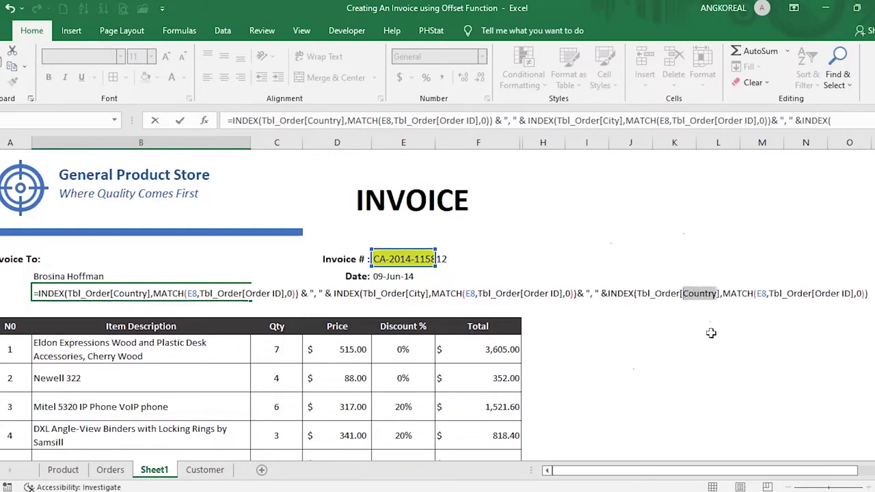
{"action": "key", "text": "BackSpace"}
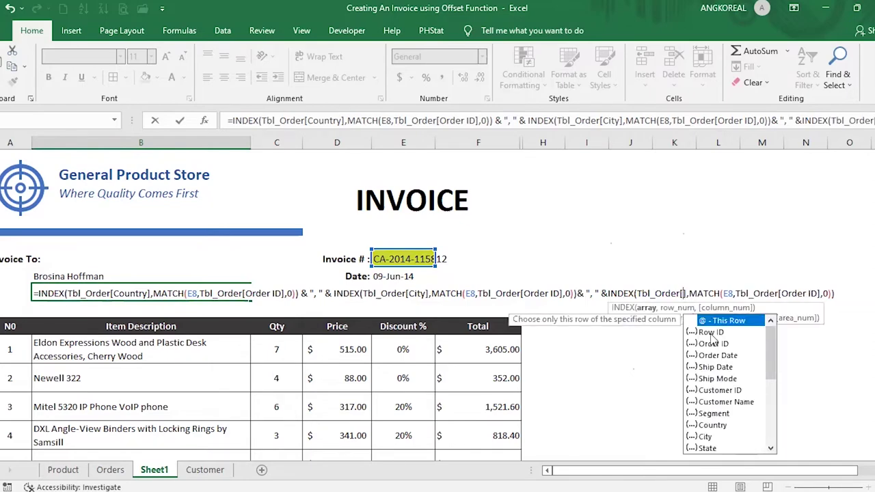
{"action": "key", "text": "Down"}
{"action": "key", "text": "Down"}
{"action": "key", "text": "Down"}
{"action": "key", "text": "Down"}
{"action": "key", "text": "Down"}
{"action": "key", "text": "Down"}
{"action": "key", "text": "Down"}
{"action": "key", "text": "Down"}
{"action": "key", "text": "Down"}
{"action": "key", "text": "Down"}
{"action": "key", "text": "Down"}
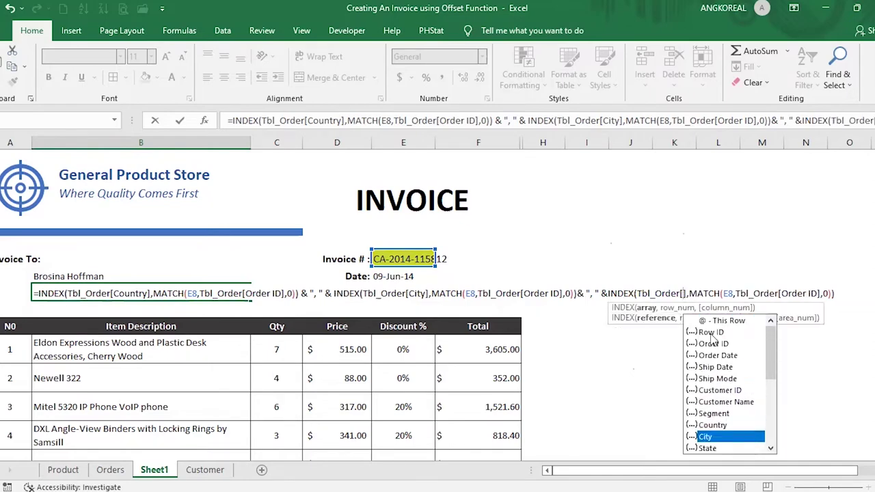
{"action": "key", "text": "Tab"}
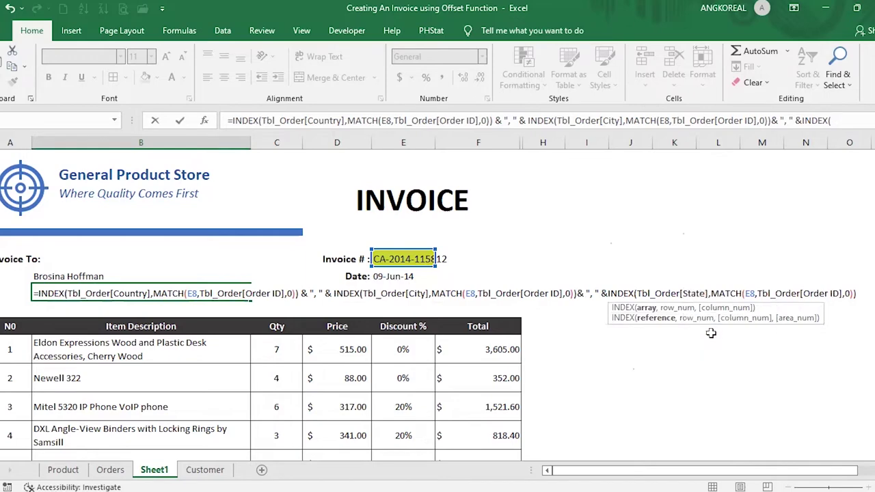
- Append & ", " & and the country INDEX/MATCH expression after the state part of the address formula
{"action": "left_click", "coordinate": [858, 292]}
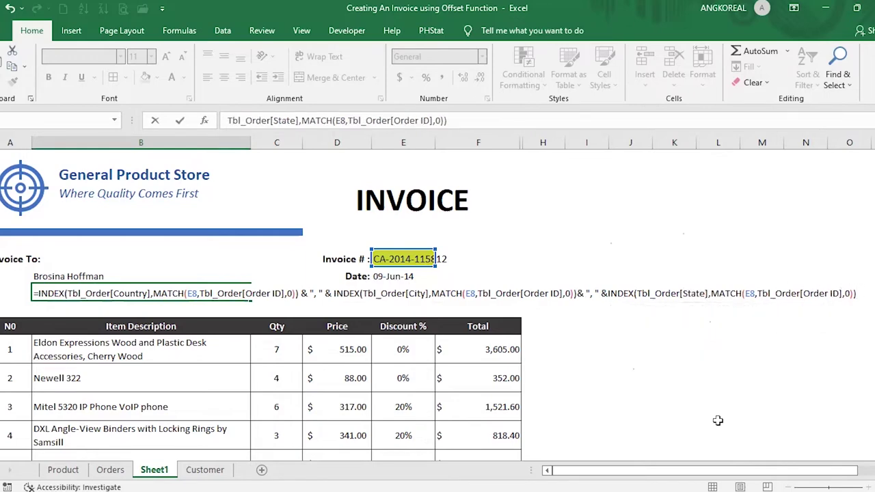
{"action": "type", "text": "& \","}
{"action": "type", "text": "&"}
{"action": "type", "text": "INDEX(Tbl_Order[Country],MATCH(E8,Tbl_Order[Order ID],0))"}
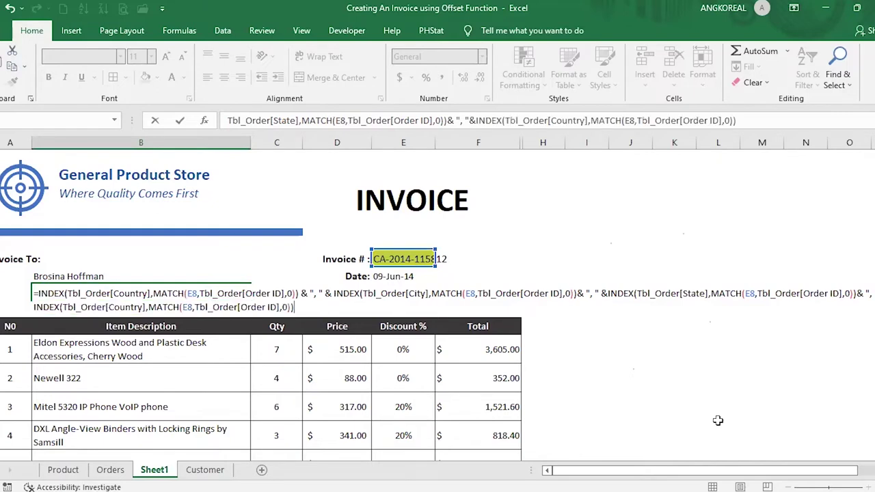
- Replace the Country column with Postal Code in the fourth INDEX reference, so that it reads Tbl_Order[Postal Code]
{"action": "left_click", "coordinate": [144, 308]}
{"action": "key", "text": "BackSpace"}
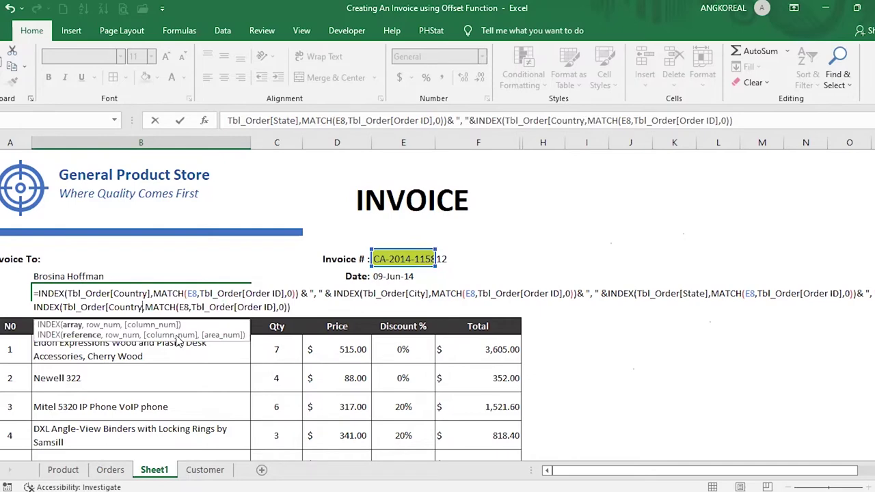
{"action": "key", "text": "BackSpace"}
{"action": "key", "text": "BackSpace"}
{"action": "key", "text": "BackSpace"}
{"action": "key", "text": "BackSpace"}
{"action": "key", "text": "BackSpace"}
{"action": "key", "text": "BackSpace"}
{"action": "key", "text": "BackSpace"}
{"action": "key", "text": "Down"}
{"action": "key", "text": "Down"}
{"action": "key", "text": "Down"}
{"action": "key", "text": "Down"}
{"action": "key", "text": "Down"}
{"action": "key", "text": "Down"}
{"action": "key", "text": "Down"}
{"action": "key", "text": "Down"}
{"action": "key", "text": "Down"}
{"action": "key", "text": "Down"}
{"action": "key", "text": "Down"}
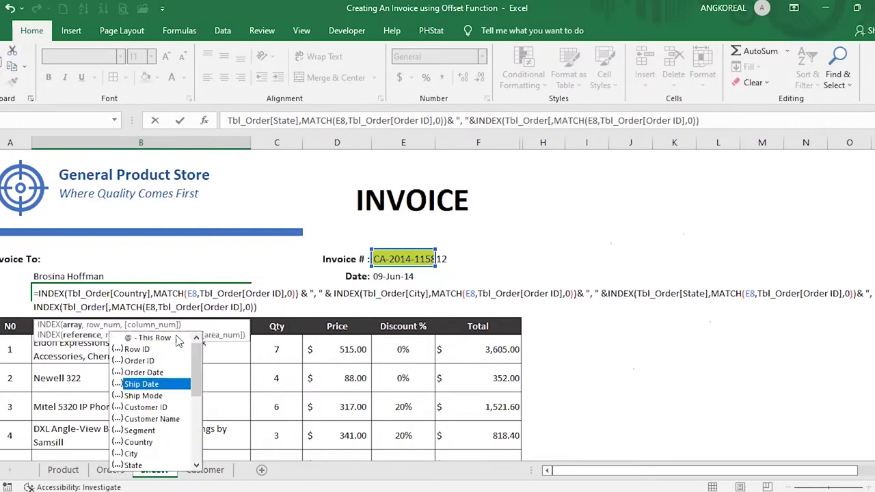
{"action": "key", "text": "Down"}
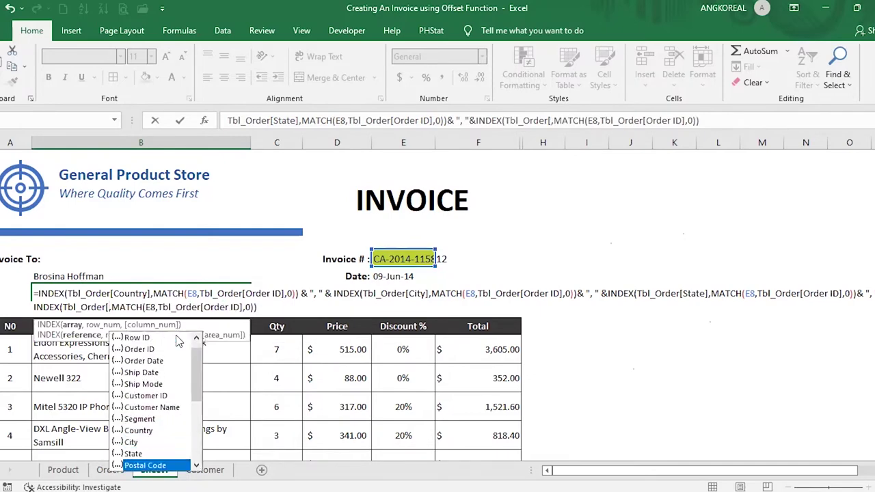
{"action": "key", "text": "Tab"}
{"action": "type", "text": "]"}
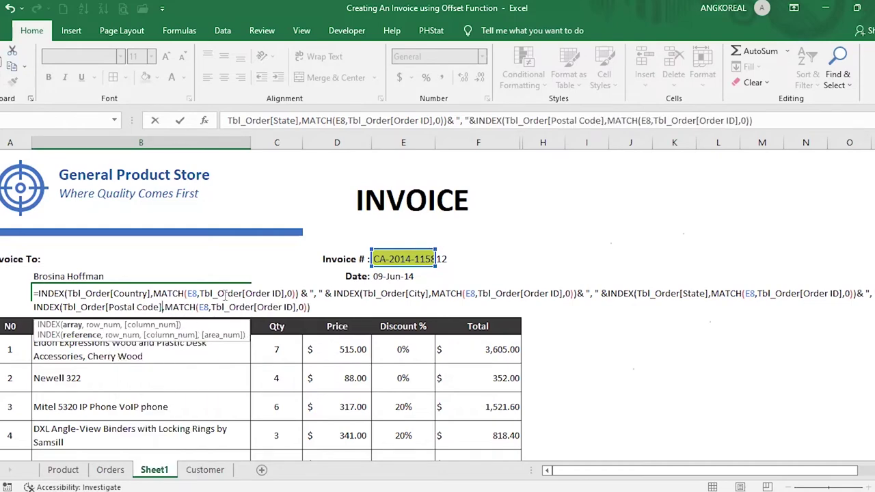
- Check the Country, City, State and Postal Code references in the address formula and enter it
{"action": "left_click_drag", "start_coordinate": [114, 293], "coordinate": [142, 294]}
{"action": "left_click_drag", "start_coordinate": [408, 293], "coordinate": [428, 293]}
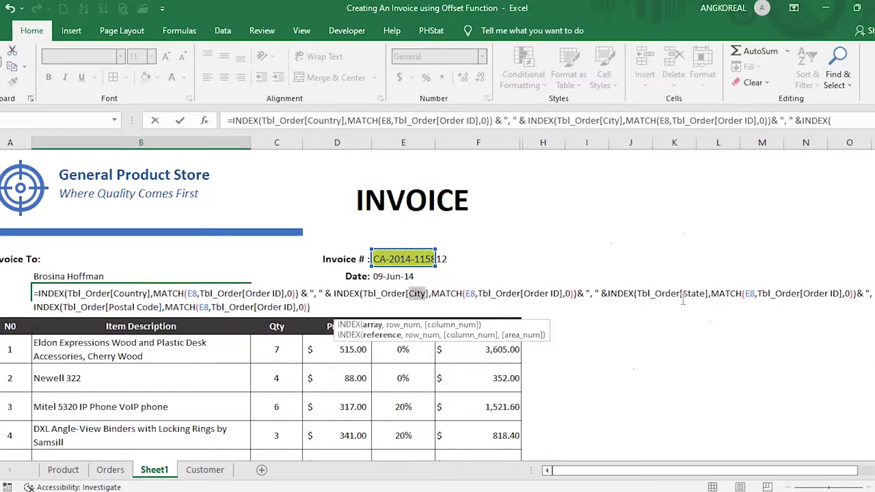
{"action": "left_click_drag", "start_coordinate": [686, 294], "coordinate": [707, 293]}
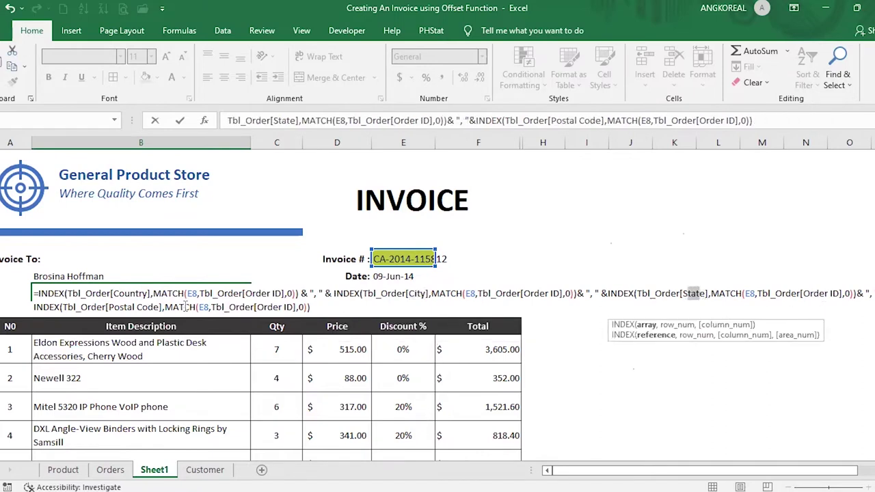
{"action": "left_click_drag", "start_coordinate": [125, 306], "coordinate": [163, 307]}
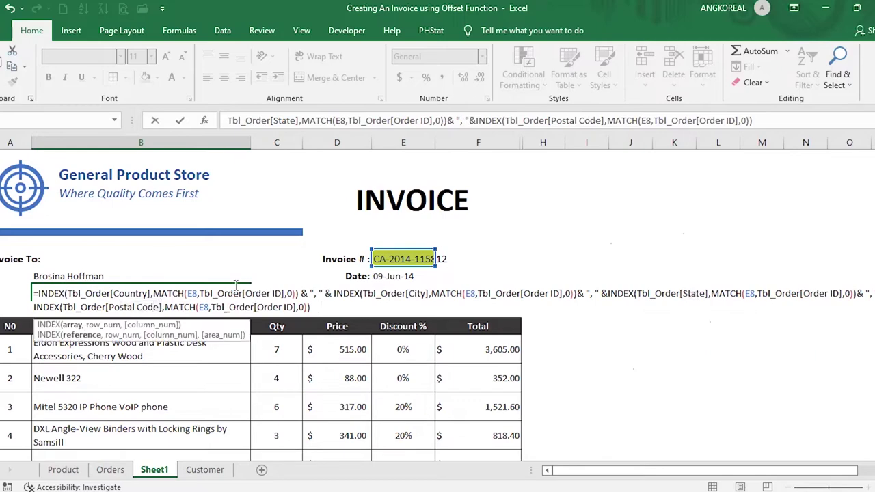
{"action": "key", "text": "End"}
{"action": "key", "text": "Return"}
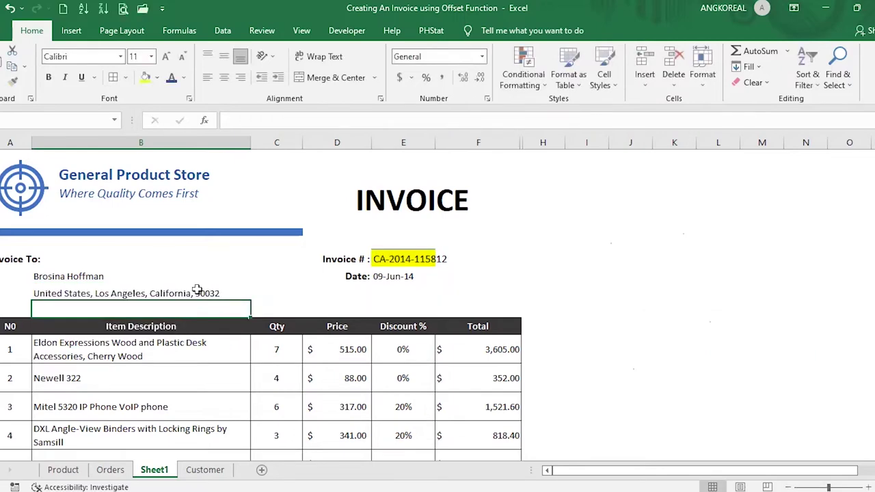
- Label the customer name and address rows under Invoice To with "Name:" and "Add:" in column A
{"action": "left_click", "coordinate": [233, 291]}
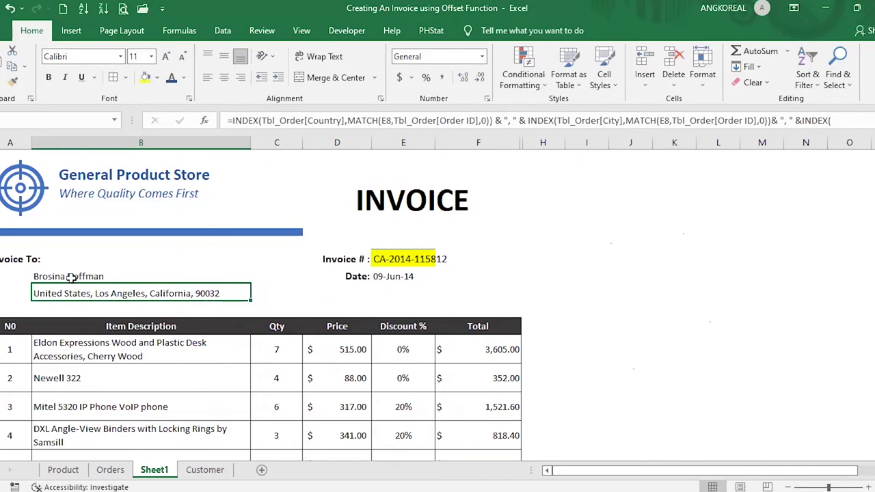
{"action": "left_click", "coordinate": [23, 286]}
{"action": "left_click", "coordinate": [21, 279]}
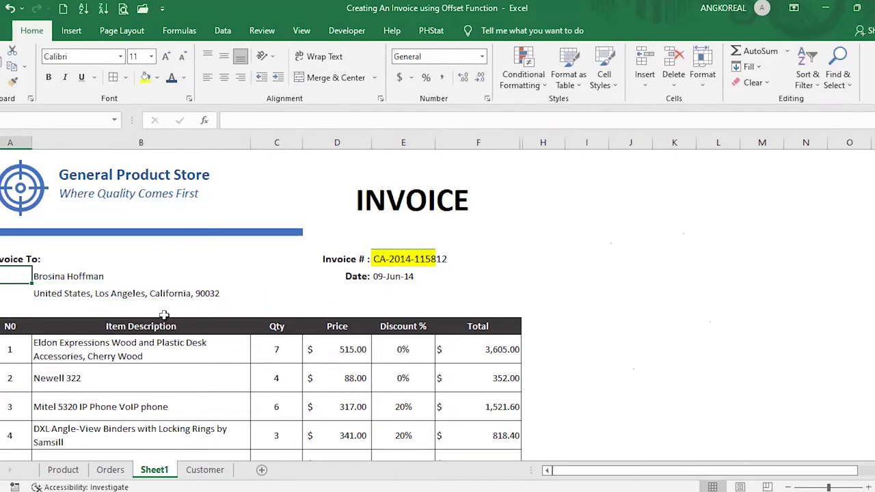
{"action": "type", "text": "Name:"}
{"action": "key", "text": "Return"}
{"action": "type", "text": "Address:"}
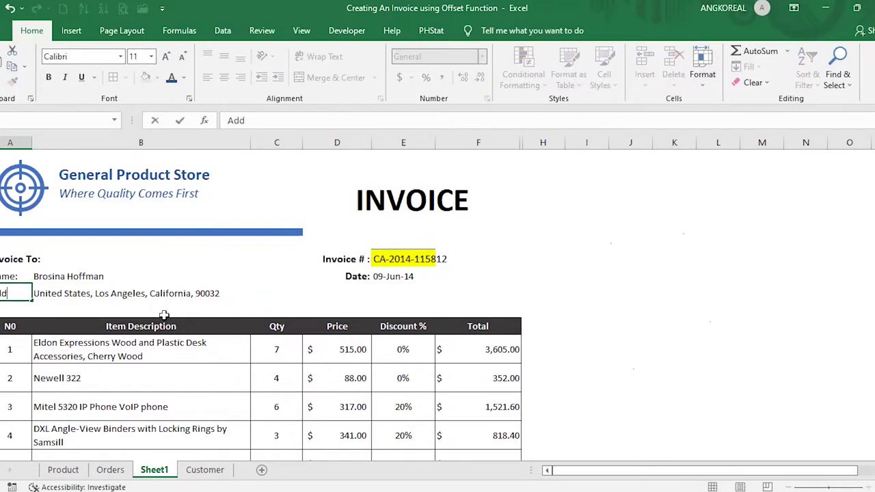
{"action": "key", "text": "Return"}
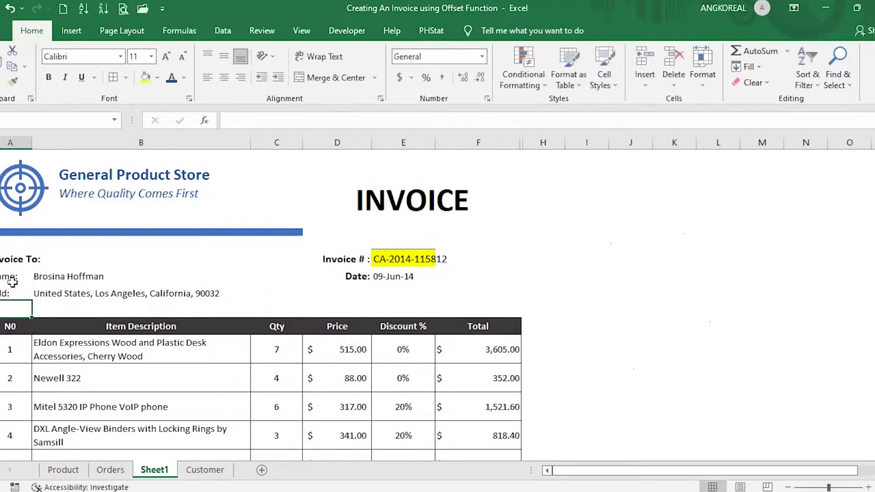
- Make the Name: and Add: labels in column A bold
{"action": "left_click_drag", "start_coordinate": [12, 277], "coordinate": [13, 294]}
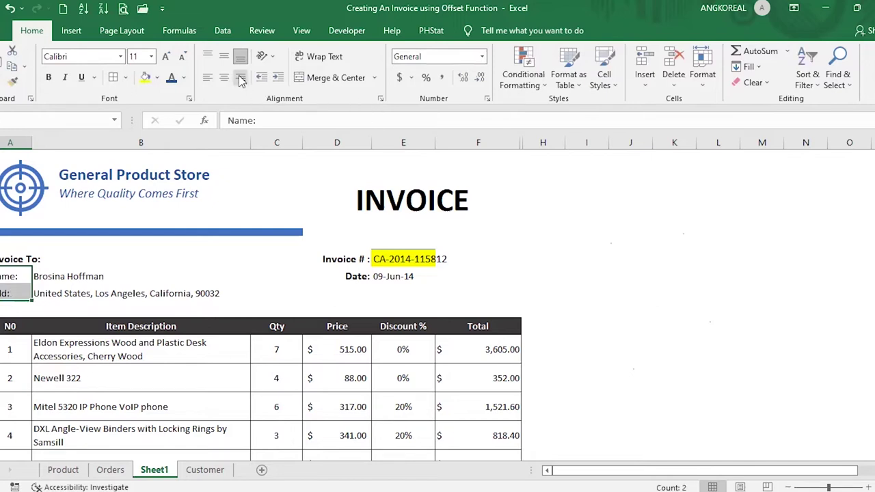
{"action": "left_click", "coordinate": [48, 77]}
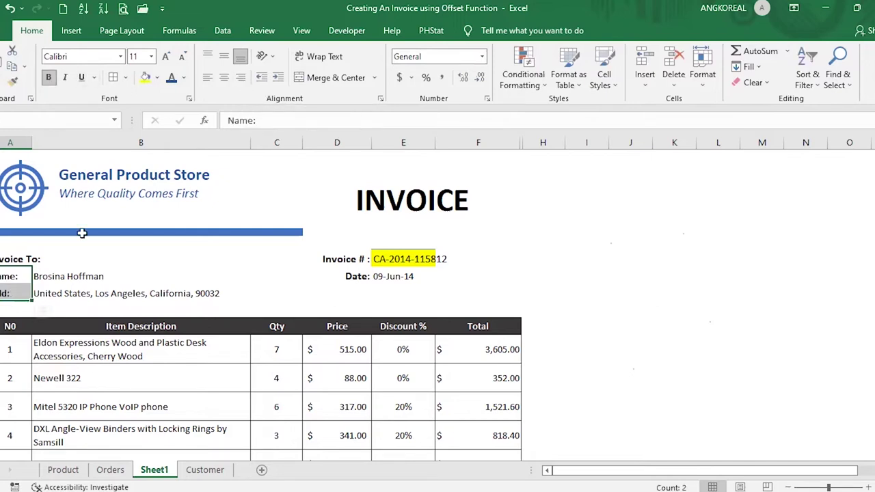
{"action": "left_click", "coordinate": [79, 269]}
{"action": "left_click", "coordinate": [478, 291]}
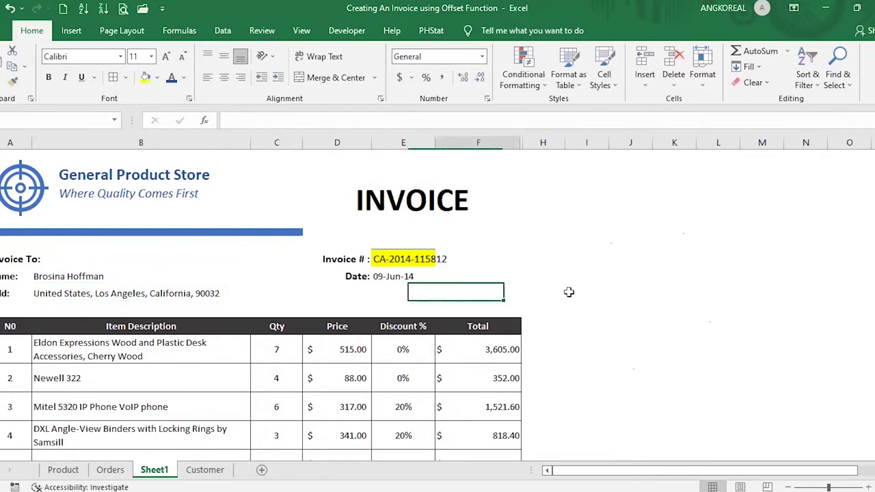
{"action": "left_click", "coordinate": [624, 282]}
- Preview the invoice as it prints, examine it zoomed in, and return to the worksheet
{"action": "scroll", "coordinate": [373, 308], "scroll_direction": "down", "scroll_amount": 1}
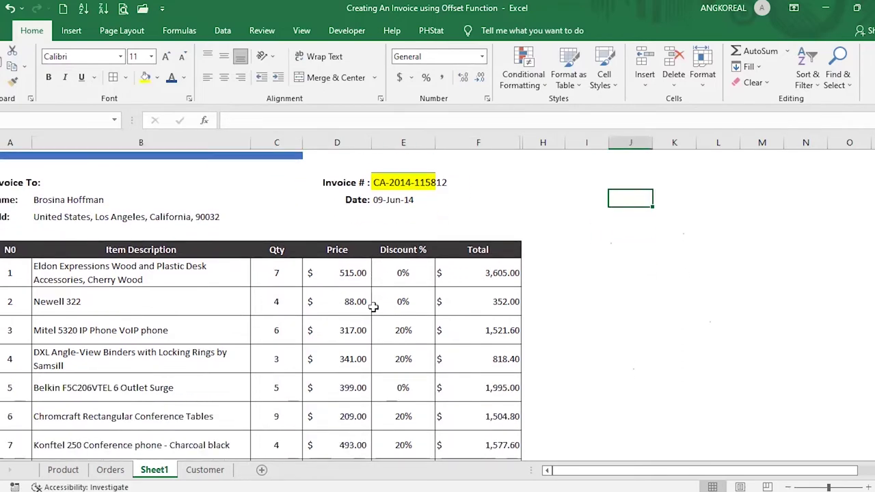
{"action": "left_click", "coordinate": [123, 8]}
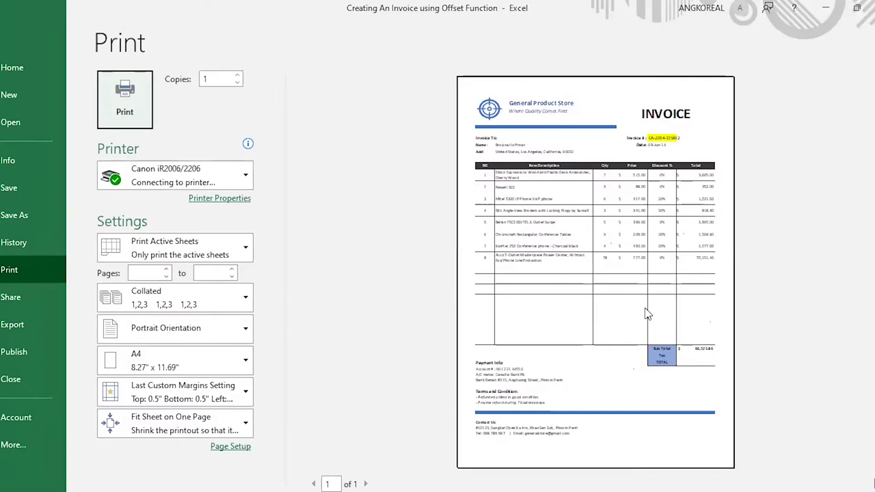
{"action": "left_click", "coordinate": [647, 315]}
{"action": "scroll", "coordinate": [664, 244], "scroll_direction": "down", "scroll_amount": 2}
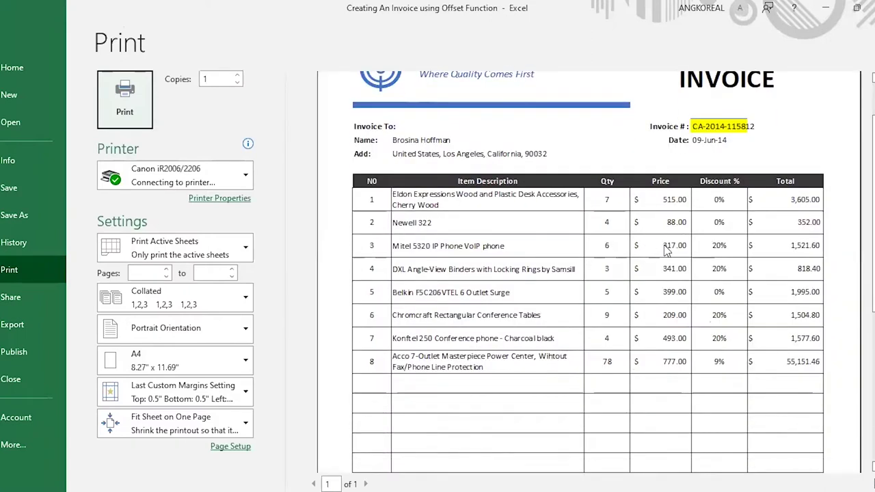
{"action": "scroll", "coordinate": [664, 245], "scroll_direction": "down", "scroll_amount": 2}
{"action": "left_click", "coordinate": [668, 251]}
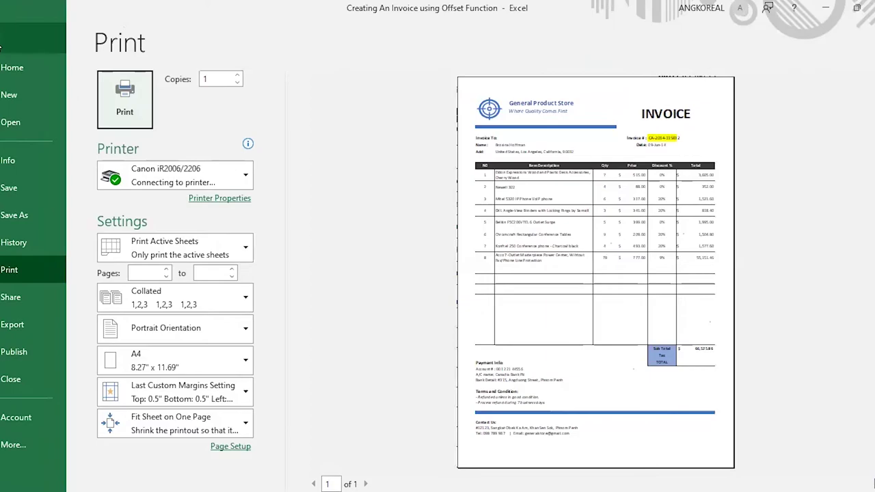
{"action": "left_click", "coordinate": [2, 46]}
{"action": "left_click", "coordinate": [588, 240]}
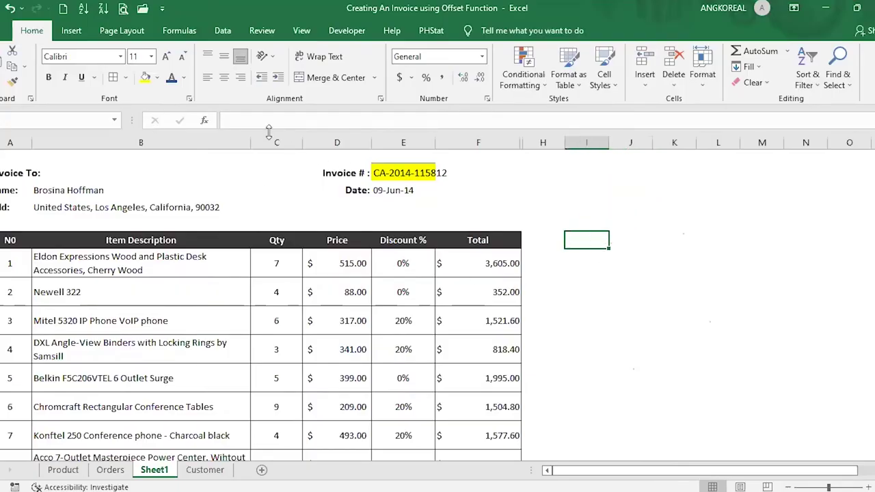
- Apply the Banded theme to the workbook
{"action": "left_click", "coordinate": [117, 31]}
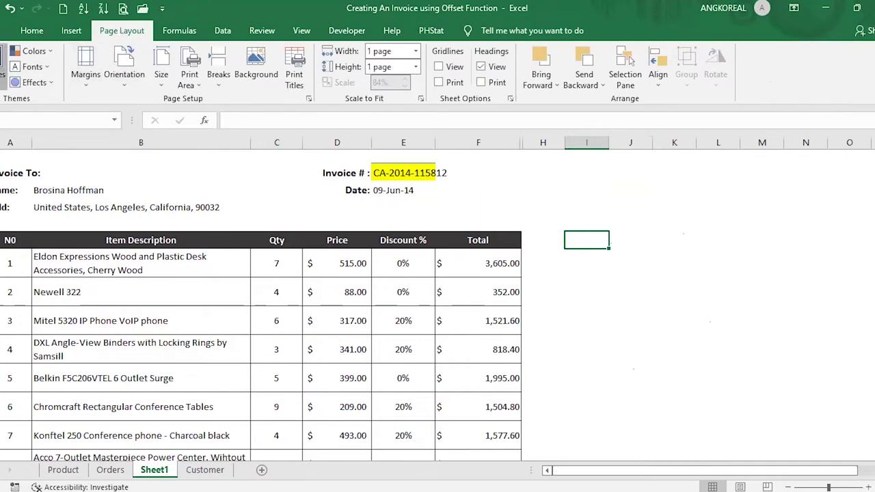
{"action": "left_click", "coordinate": [3, 69]}
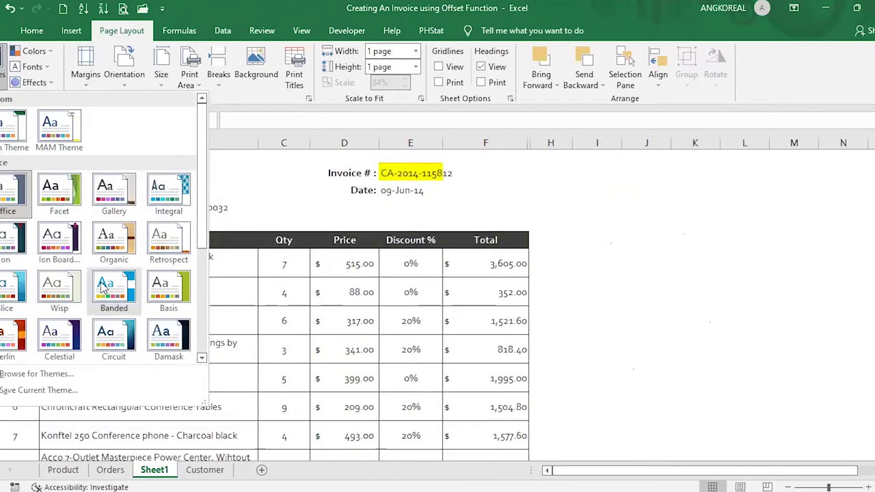
{"action": "left_click", "coordinate": [434, 302]}
{"action": "scroll", "coordinate": [432, 302], "scroll_direction": "up", "scroll_amount": 3}
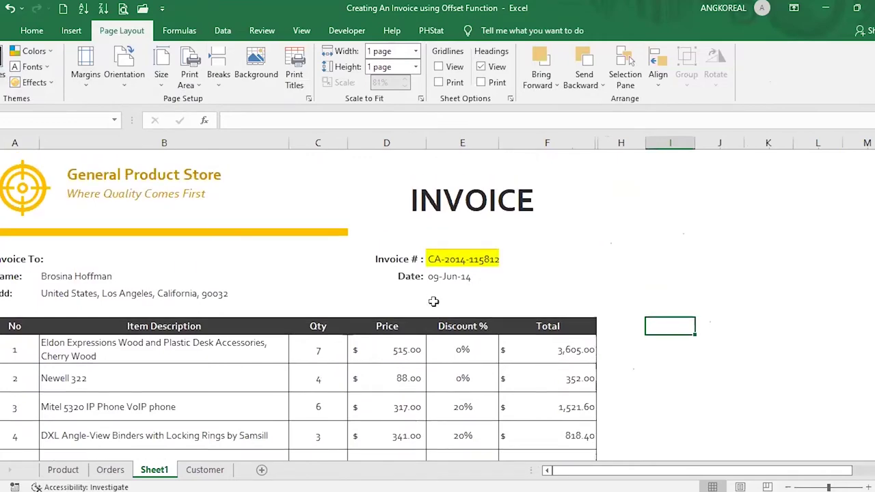
- Examine the invoice layout from the invoice number through the item rows, the unused blank rows and the totals block
{"action": "left_click", "coordinate": [454, 259]}
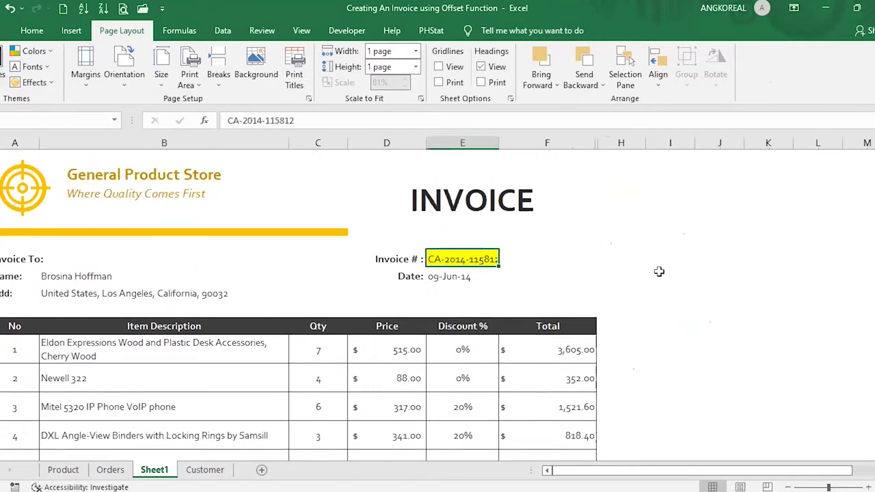
{"action": "scroll", "coordinate": [704, 277], "scroll_direction": "down", "scroll_amount": 2}
{"action": "scroll", "coordinate": [704, 277], "scroll_direction": "down", "scroll_amount": 5}
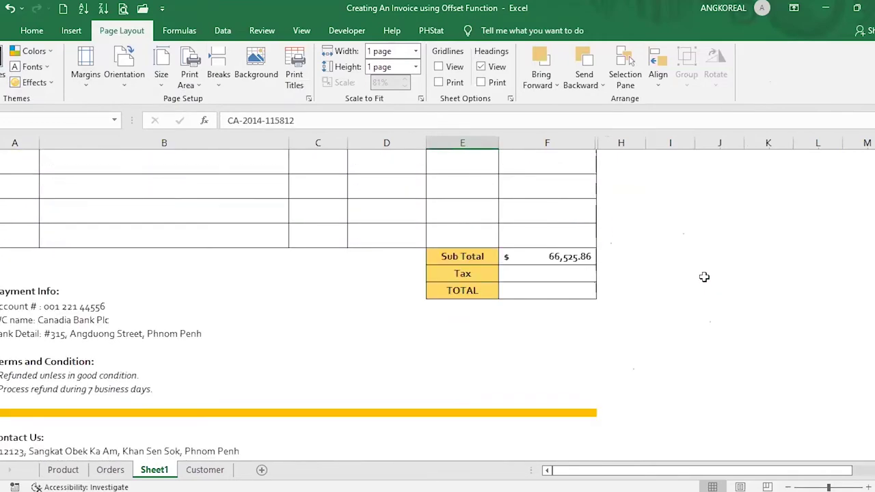
{"action": "scroll", "coordinate": [704, 277], "scroll_direction": "up", "scroll_amount": 2}
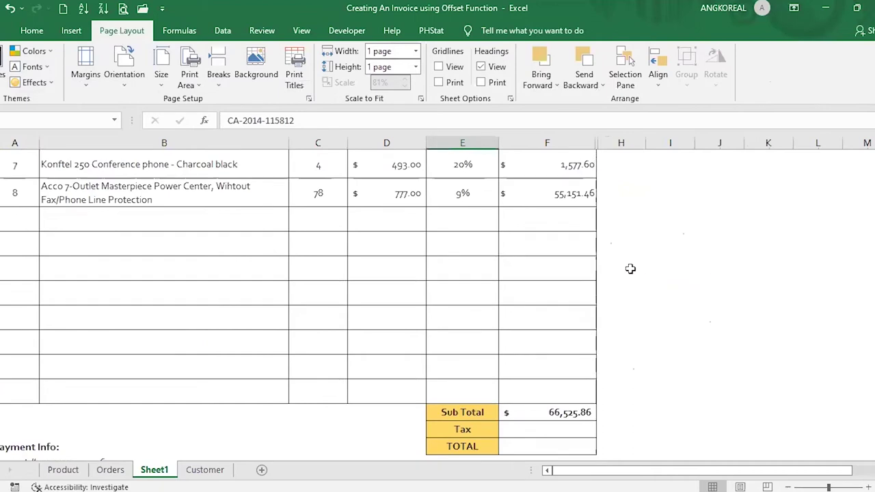
{"action": "left_click", "coordinate": [1, 262]}
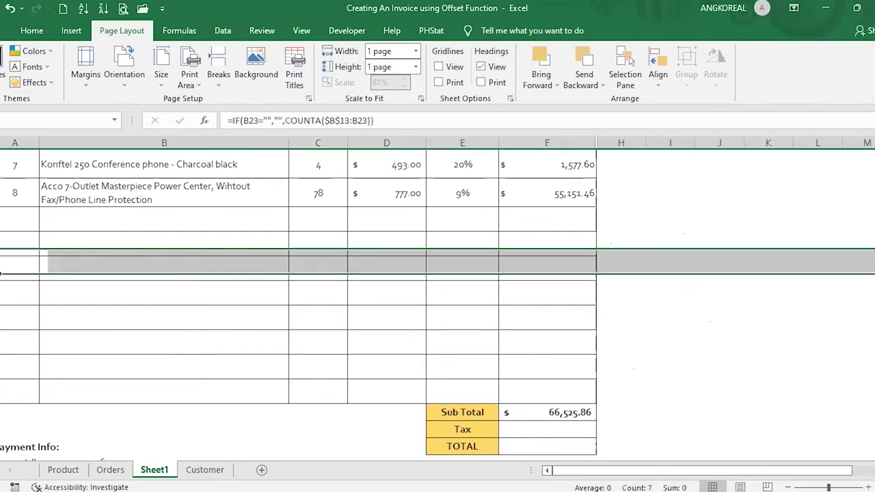
{"action": "left_click", "coordinate": [234, 266]}
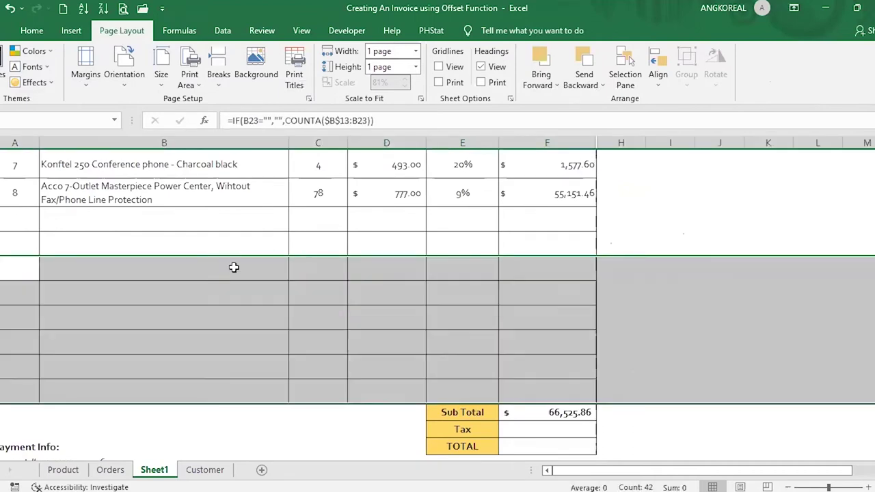
{"action": "scroll", "coordinate": [189, 259], "scroll_direction": "up", "scroll_amount": 5}
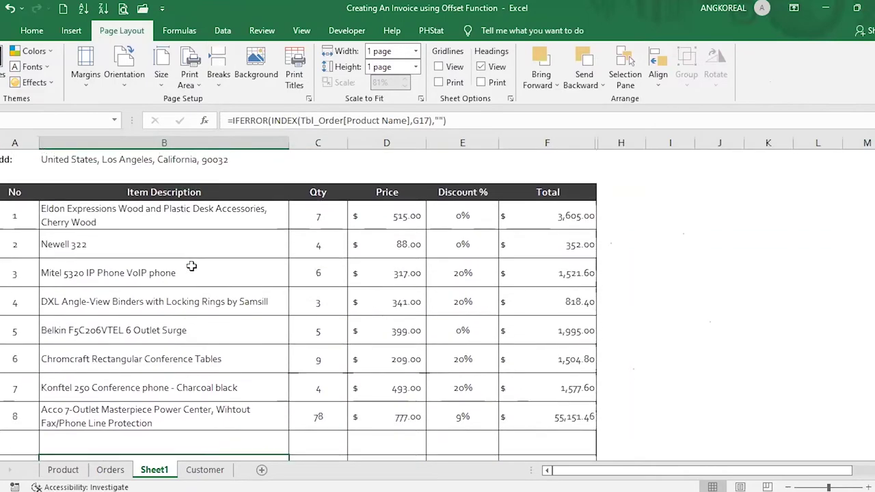
{"action": "left_click", "coordinate": [469, 205]}
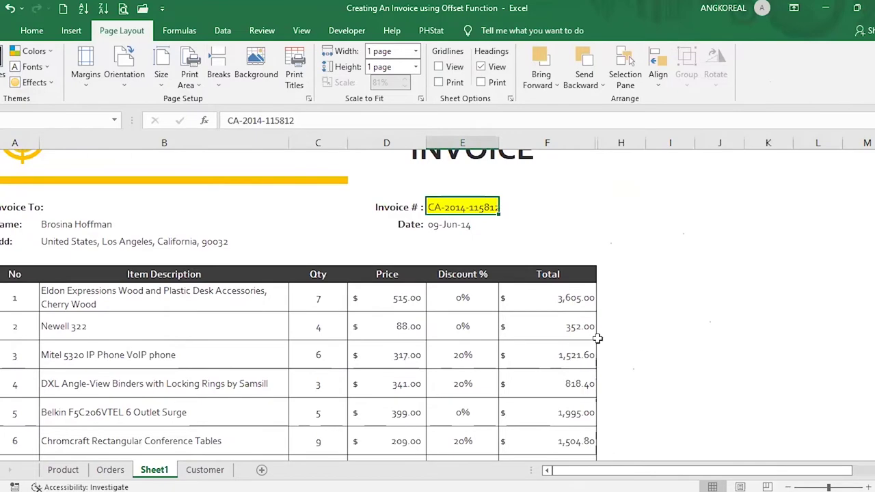
- Enter 10% as the Tax rate below the Sub Total
{"action": "scroll", "coordinate": [596, 338], "scroll_direction": "down", "scroll_amount": 10}
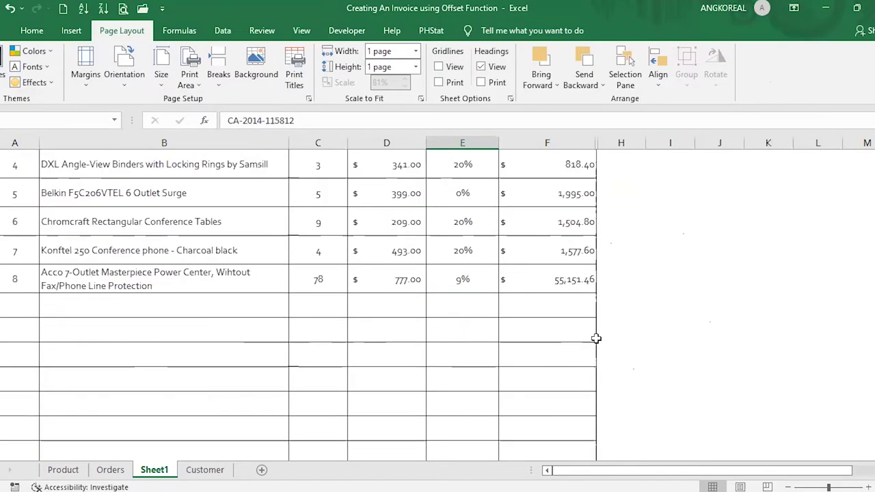
{"action": "left_click", "coordinate": [547, 275]}
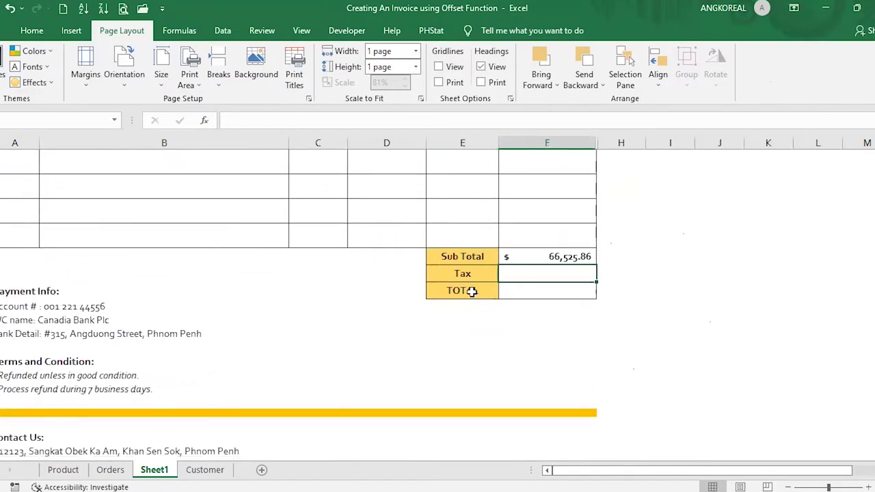
{"action": "type", "text": "10"}
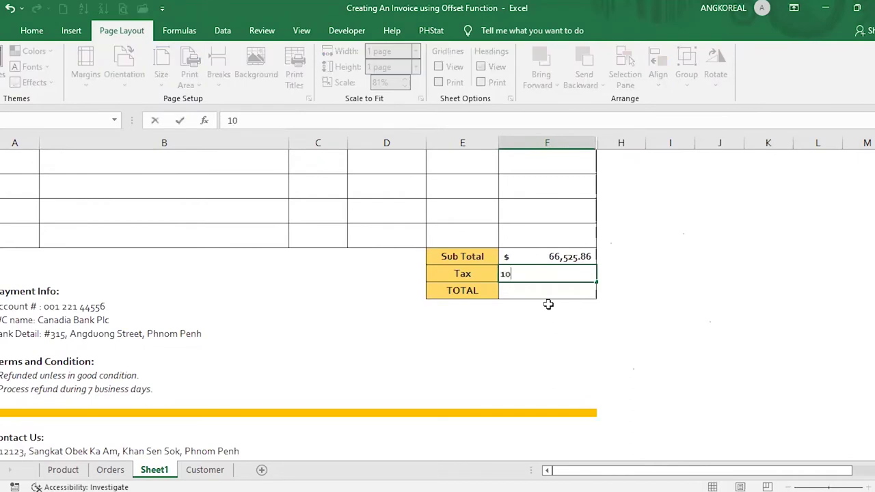
{"action": "type", "text": "%"}
{"action": "key", "text": "Return"}
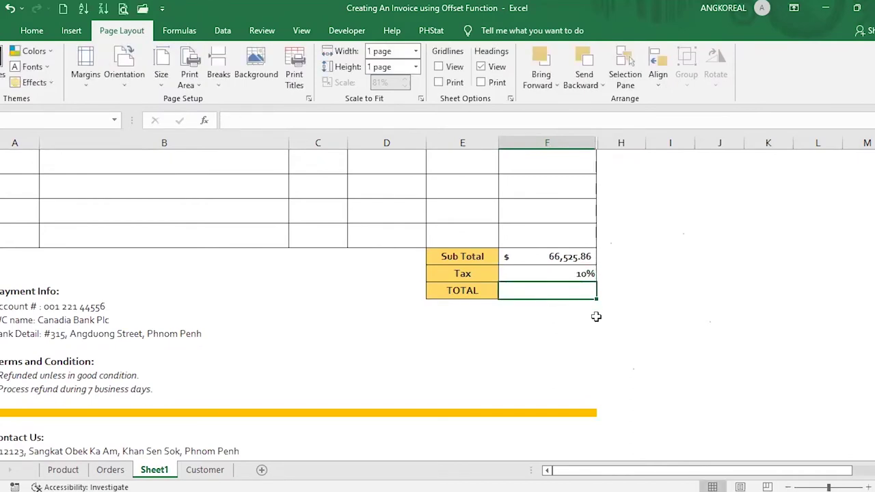
- Try to calculate the invoice TOTAL from the Sub Total and Tax cells with the formula =F29*(1-F30)
{"action": "type", "text": "="}
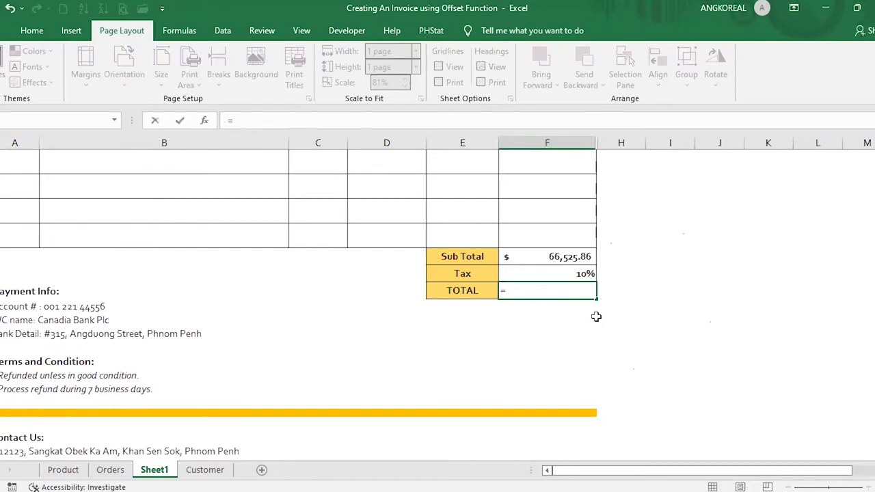
{"action": "left_click", "coordinate": [570, 257]}
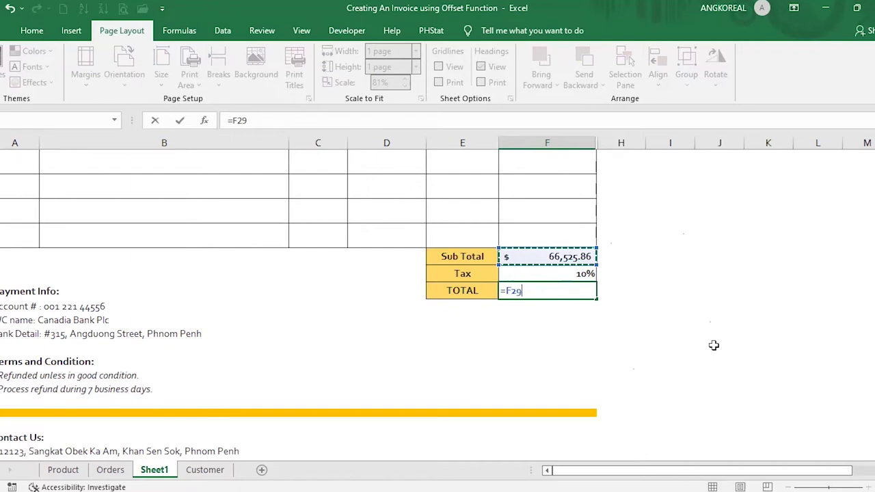
{"action": "type", "text": "*("}
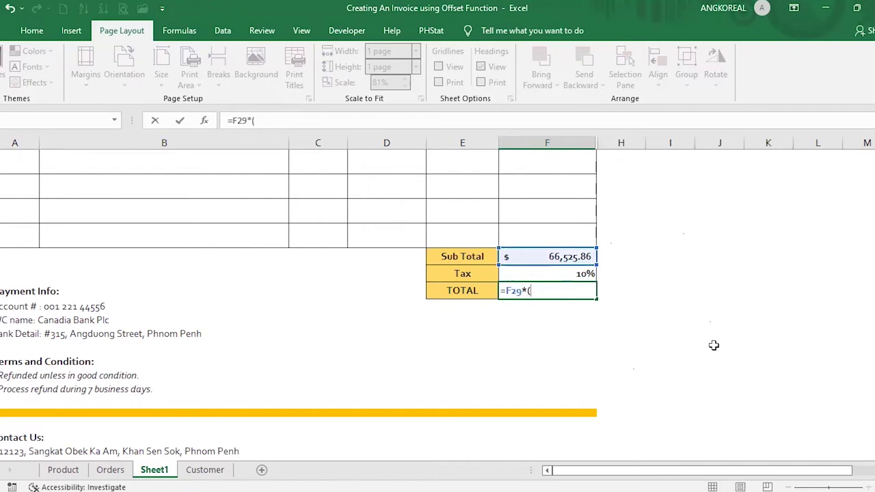
{"action": "type", "text": "1-"}
{"action": "key", "text": "Up"}
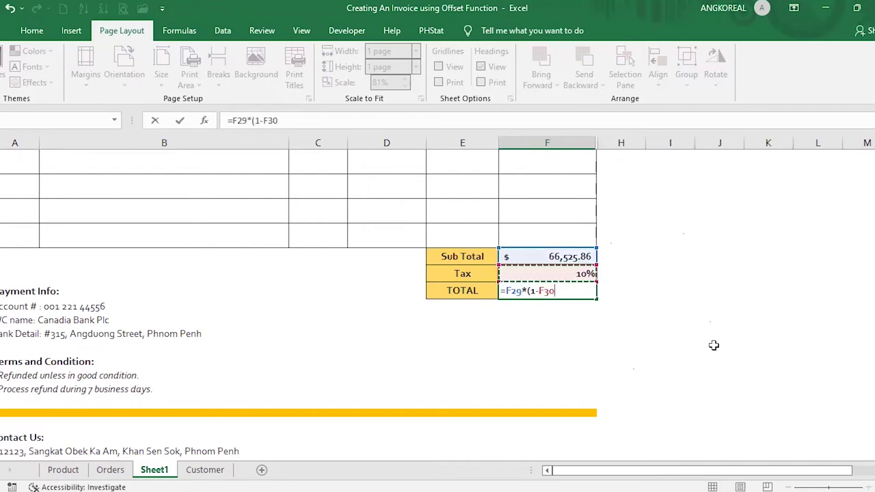
{"action": "type", "text": ")"}
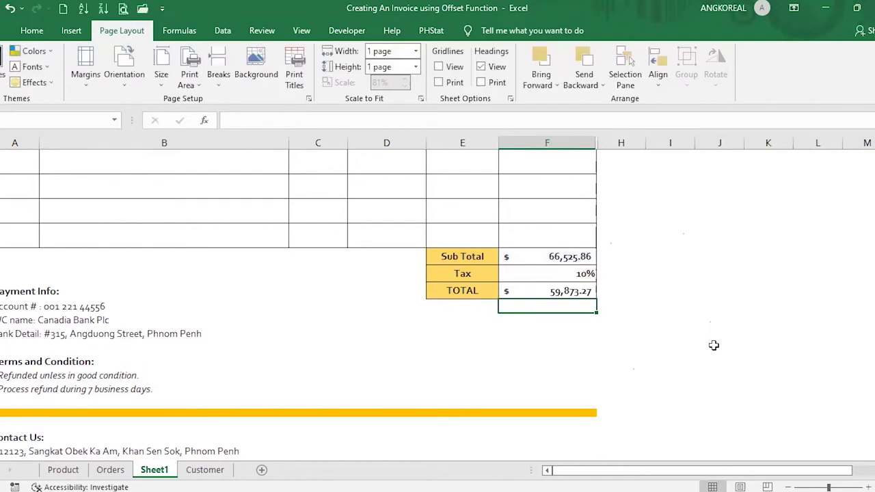
- Change the TOTAL formula to =F29*F30+F29 so the tax is added to the Sub Total
{"action": "left_click", "coordinate": [578, 293]}
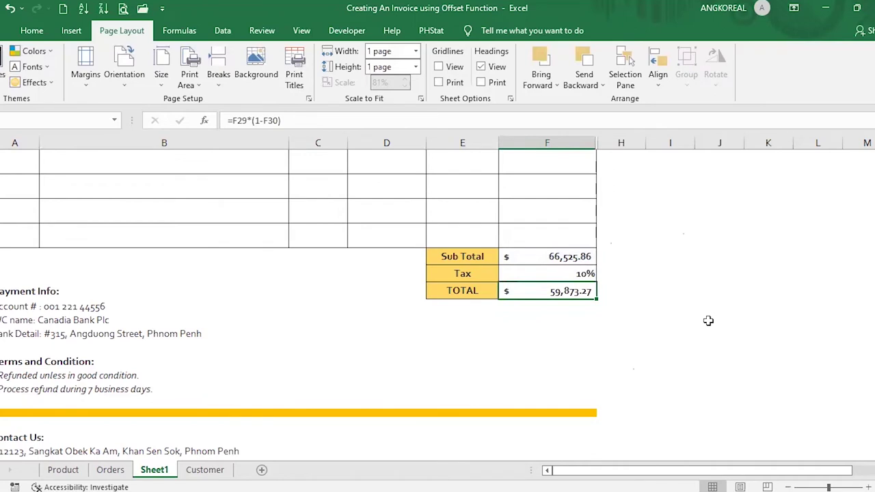
{"action": "double_click", "coordinate": [581, 291]}
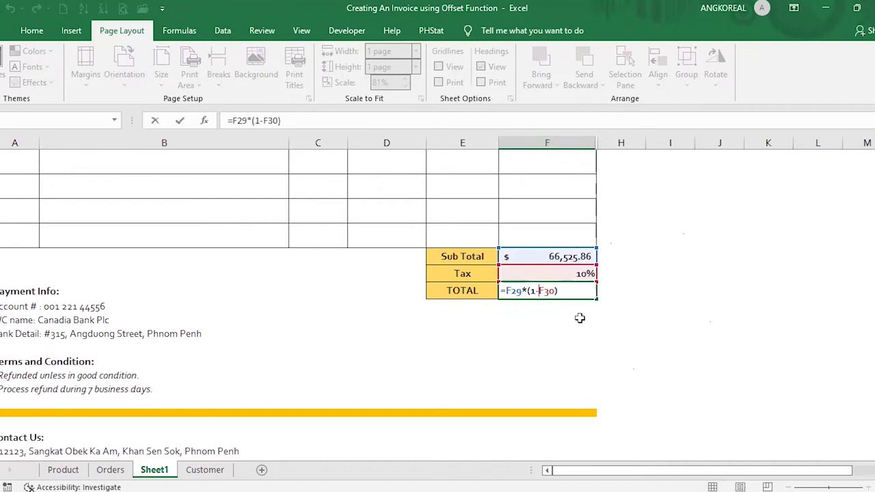
{"action": "key", "text": "BackSpace"}
{"action": "key", "text": "BackSpace"}
{"action": "key", "text": "BackSpace"}
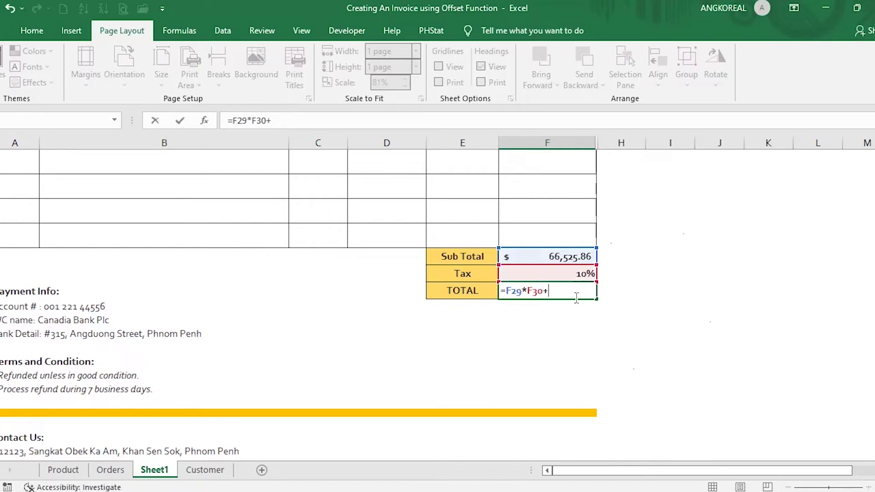
{"action": "left_click", "coordinate": [571, 254]}
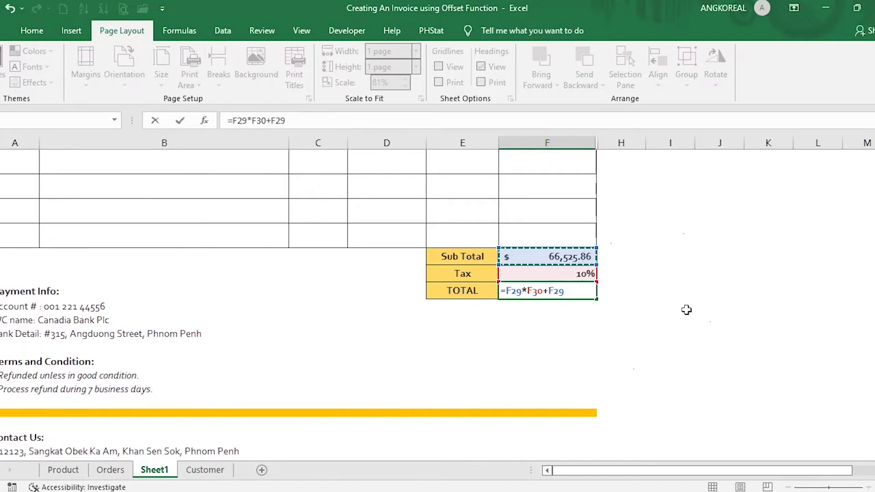
{"action": "key", "text": "Return"}
- Enlarge the TOTAL amount to font size 14 and make its row slightly taller
{"action": "left_click", "coordinate": [555, 292]}
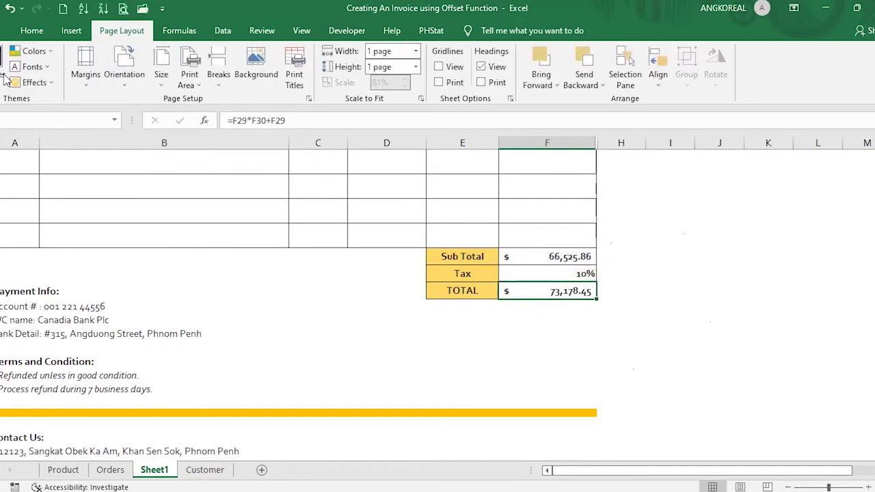
{"action": "left_click", "coordinate": [32, 30]}
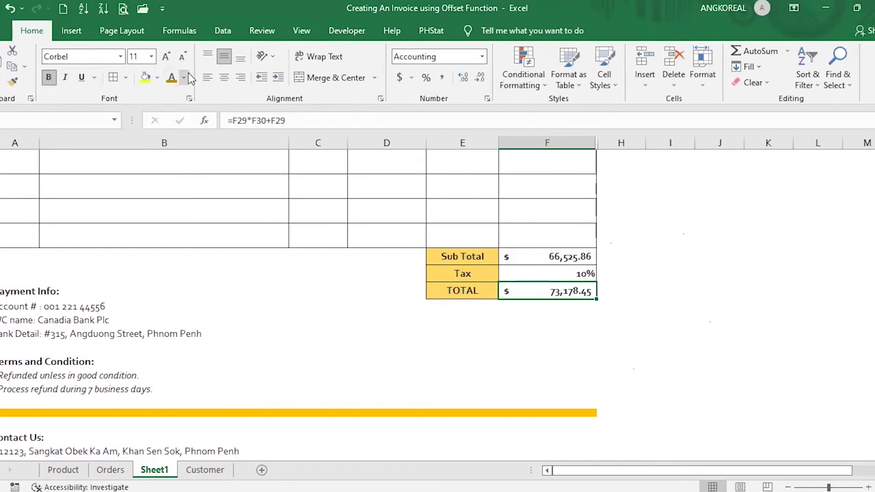
{"action": "left_click", "coordinate": [167, 58]}
{"action": "left_click", "coordinate": [167, 57]}
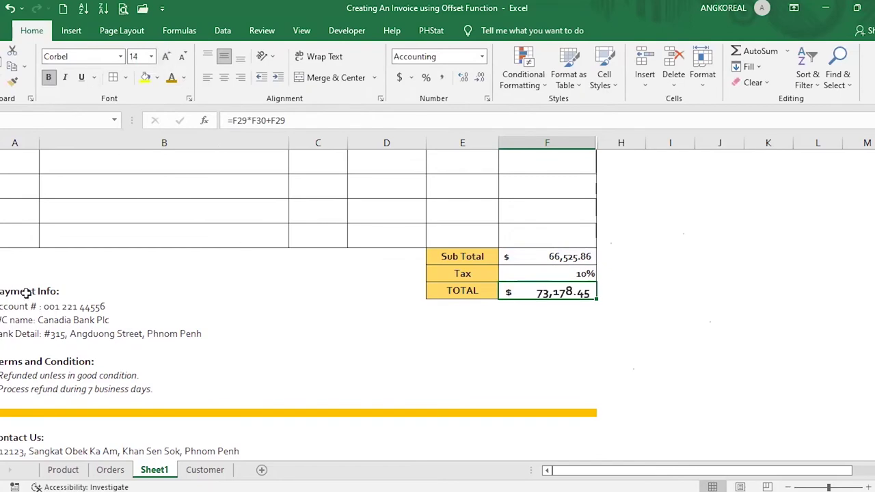
{"action": "left_click_drag", "start_coordinate": [1, 299], "coordinate": [1, 307]}
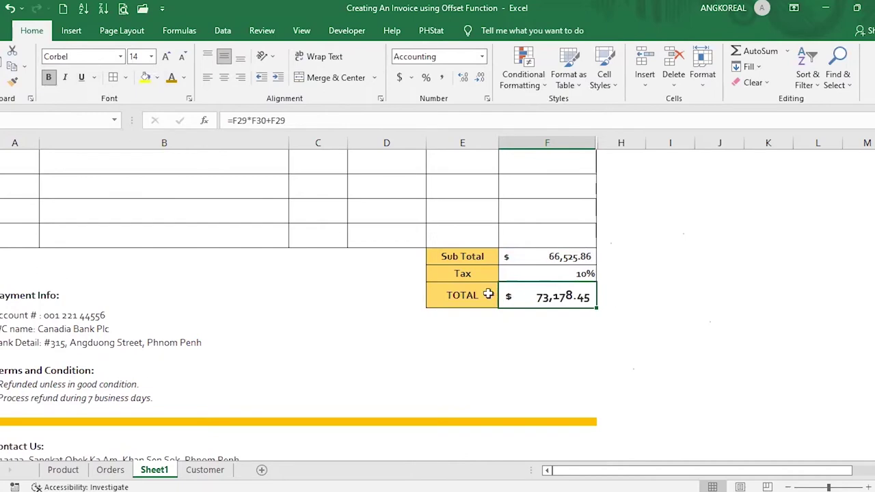
{"action": "left_click", "coordinate": [488, 294]}
{"action": "left_click", "coordinate": [512, 298]}
- Switch to the Orders sheet and examine the repeated Order IDs in the highlighted rows beside the empty Column1
{"action": "scroll", "coordinate": [370, 285], "scroll_direction": "up", "scroll_amount": 4}
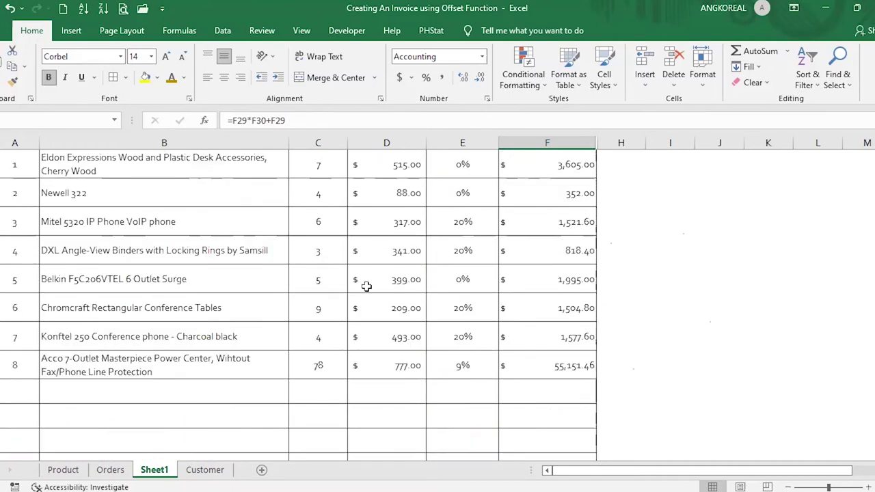
{"action": "scroll", "coordinate": [366, 285], "scroll_direction": "up", "scroll_amount": 2}
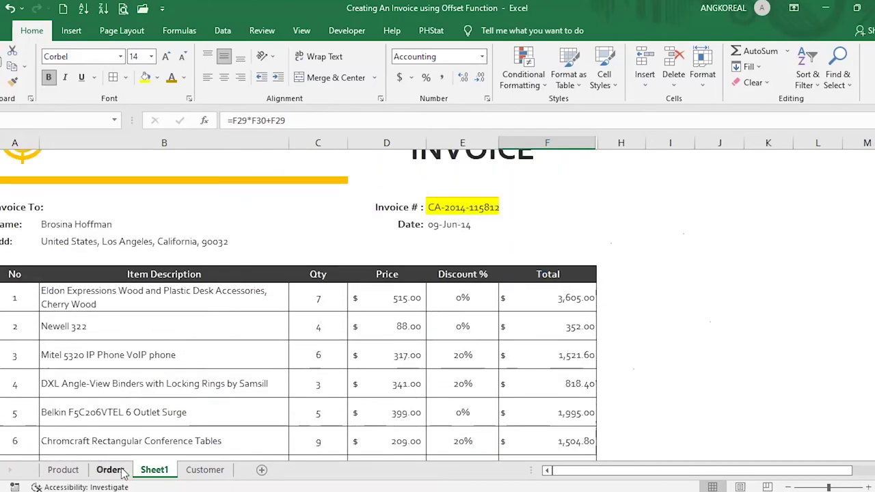
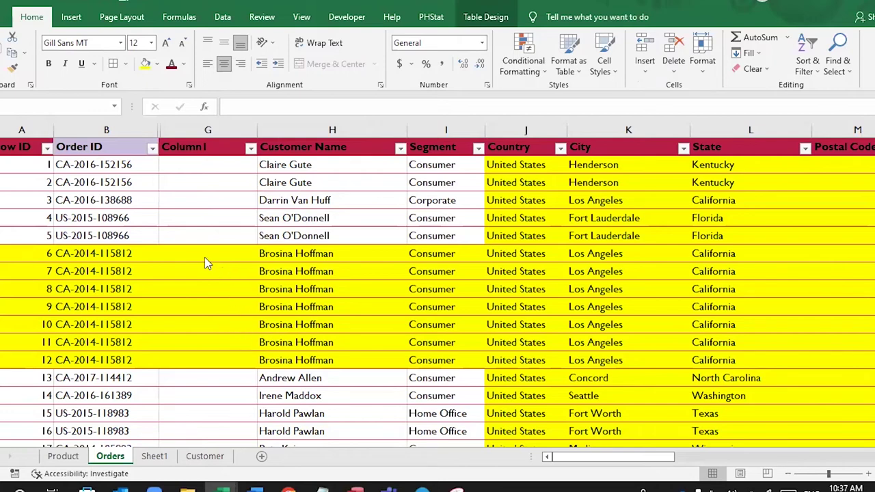
{"action": "left_click", "coordinate": [132, 254]}
{"action": "left_click_drag", "start_coordinate": [131, 254], "coordinate": [131, 360]}
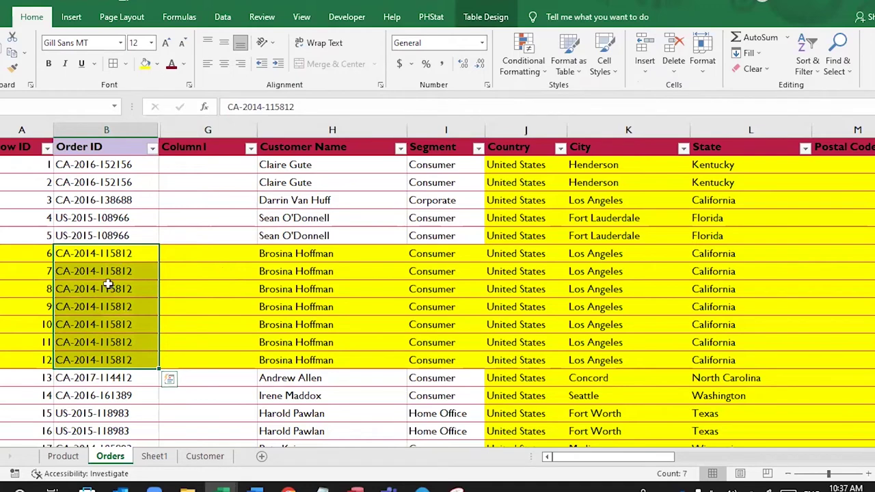
{"action": "left_click", "coordinate": [198, 253]}
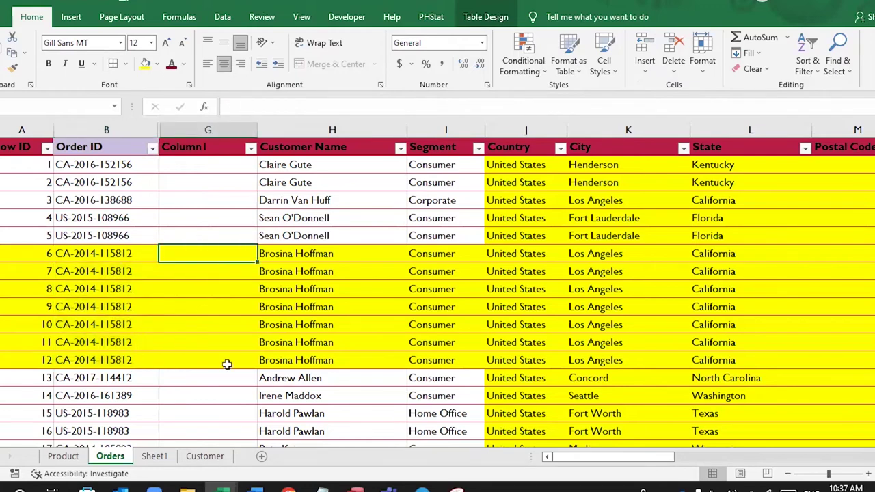
{"action": "left_click", "coordinate": [132, 272]}
{"action": "left_click_drag", "start_coordinate": [132, 254], "coordinate": [127, 360]}
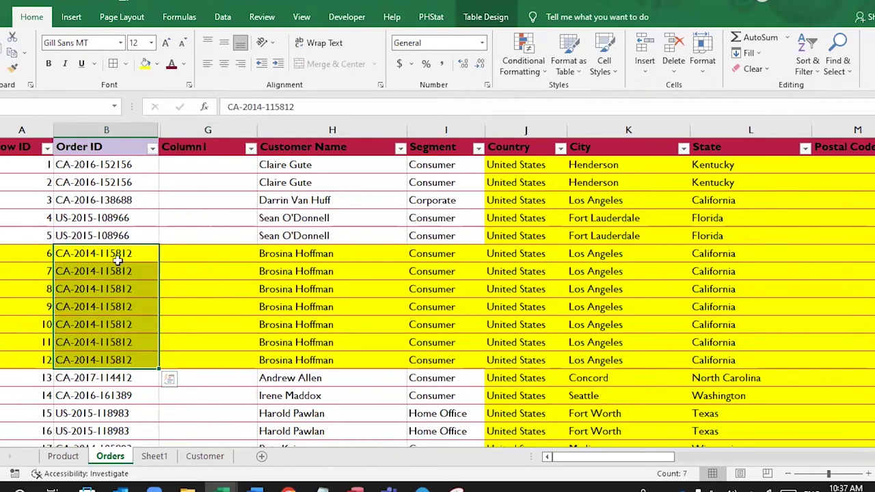
{"action": "left_click", "coordinate": [118, 257]}
- Fill Column1 on Orders with a running count per Order ID, entering =IF([@[Order ID]]<>B6,1,G6+1) in the first highlighted row
{"action": "left_click", "coordinate": [176, 255]}
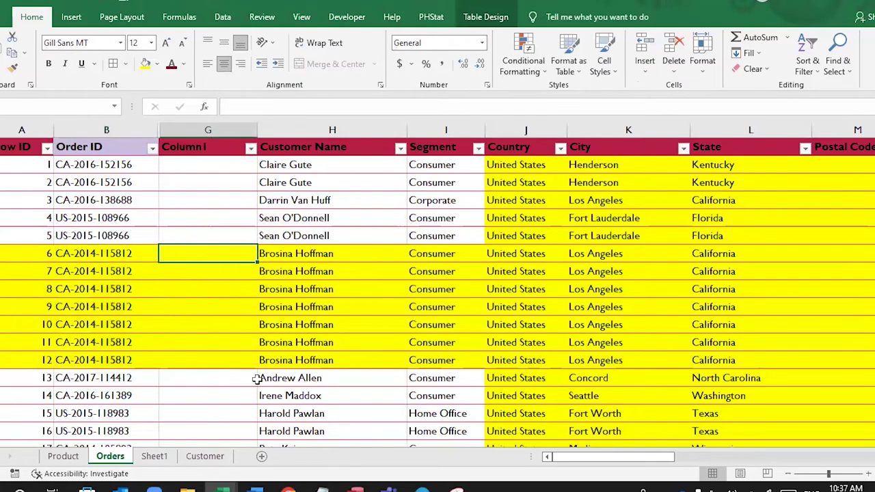
{"action": "type", "text": "="}
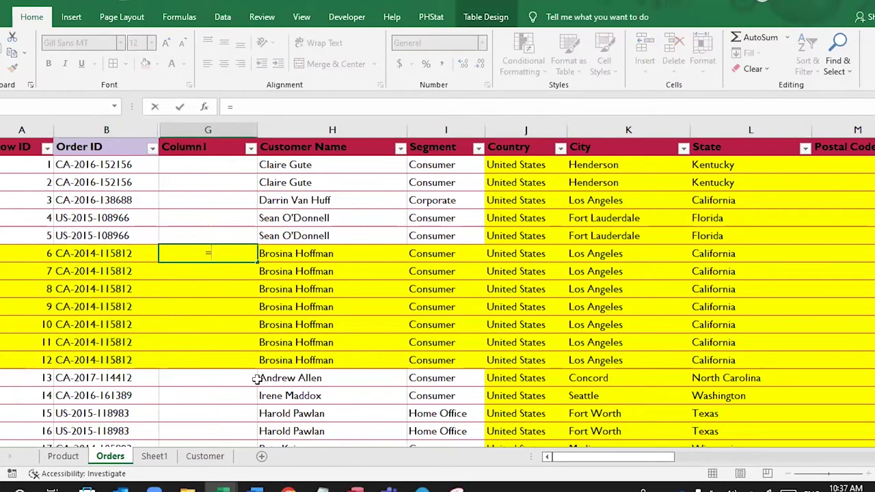
{"action": "type", "text": "IF("}
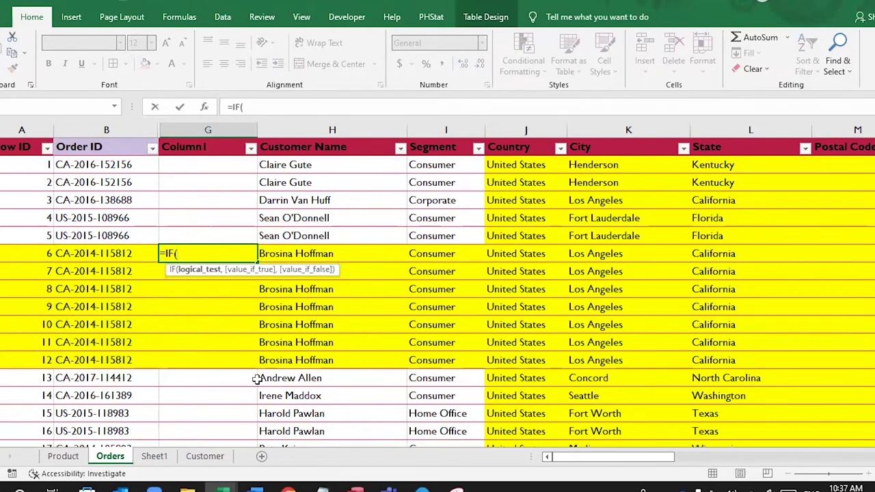
{"action": "left_click", "coordinate": [118, 255]}
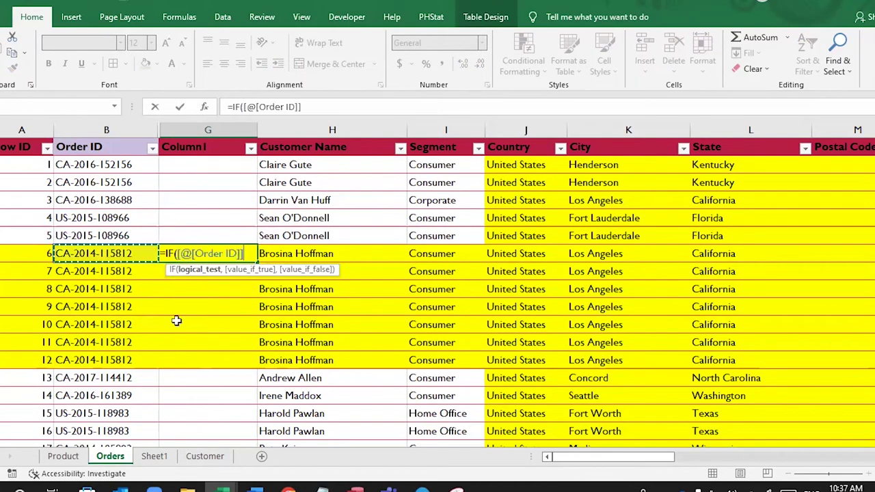
{"action": "type", "text": "<>"}
{"action": "left_click", "coordinate": [122, 236]}
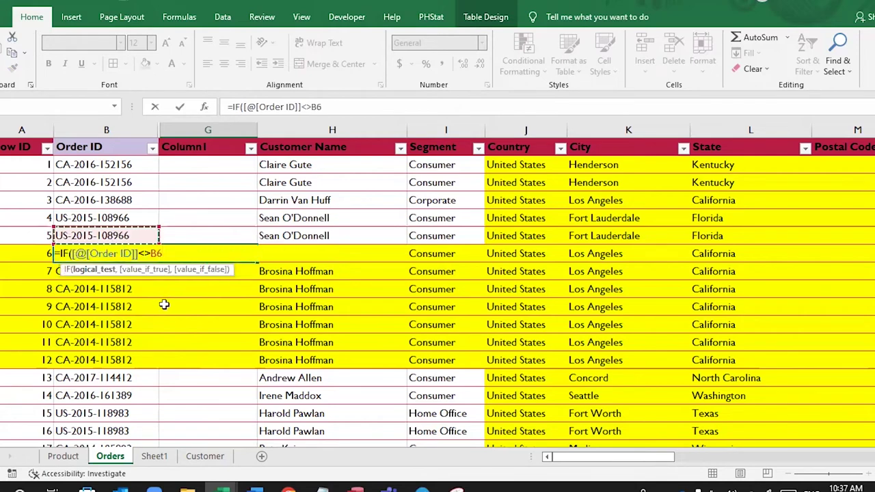
{"action": "type", "text": ",1,"}
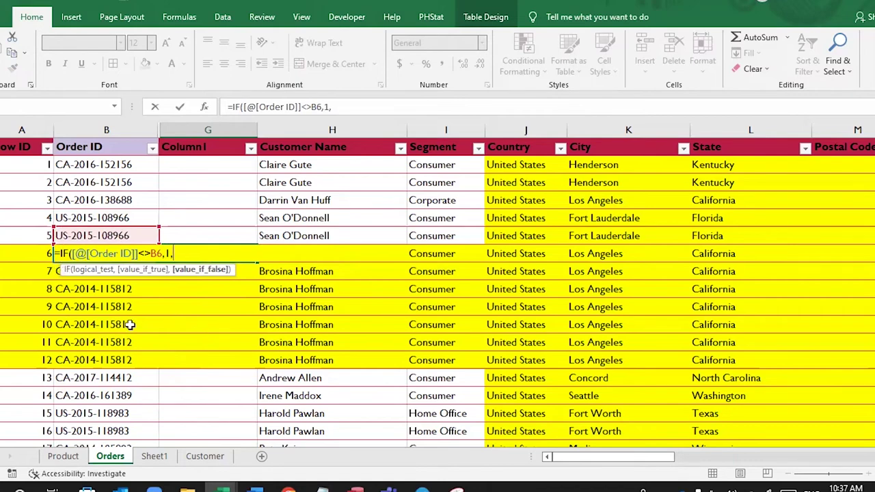
{"action": "left_click", "coordinate": [207, 235]}
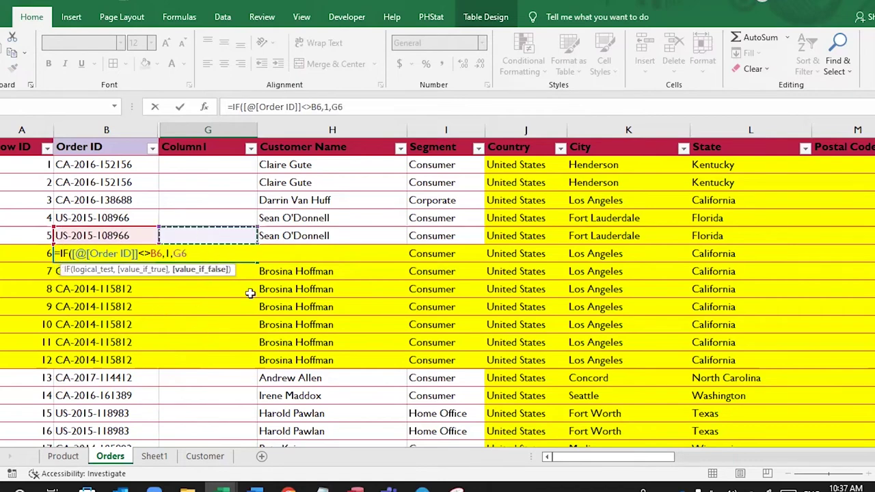
{"action": "type", "text": "+1)"}
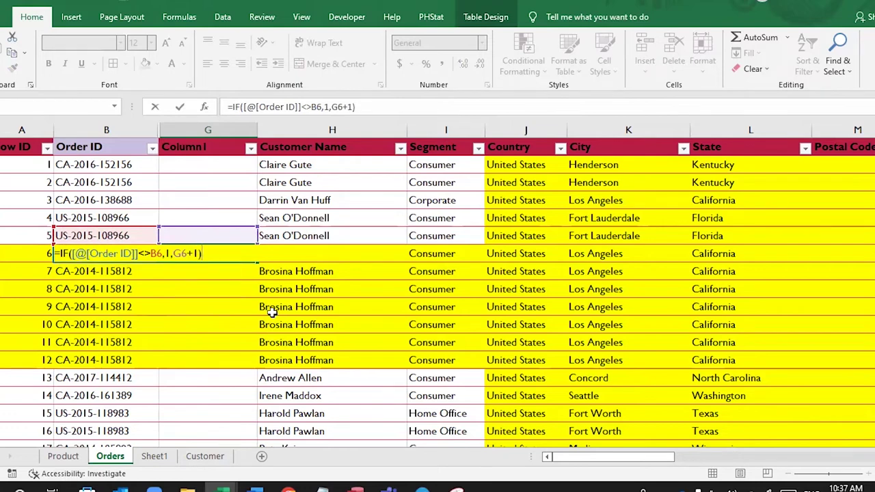
{"action": "key", "text": "Return"}
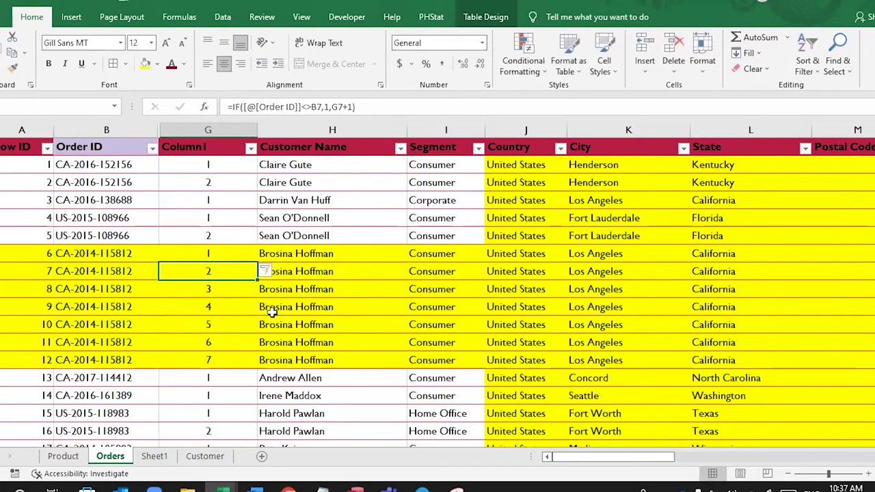
- Examine how the Column1 counter restarts and increases for each group of repeated Order IDs
{"action": "left_click_drag", "start_coordinate": [229, 254], "coordinate": [220, 361]}
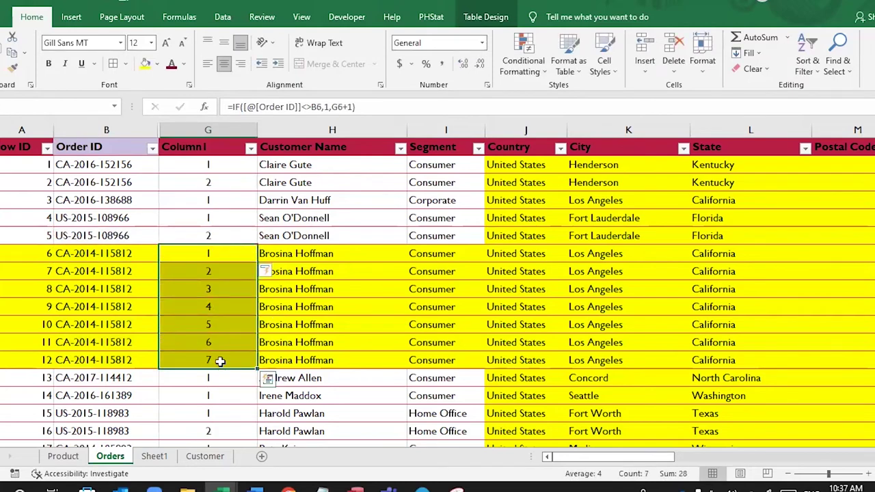
{"action": "left_click_drag", "start_coordinate": [214, 252], "coordinate": [217, 351]}
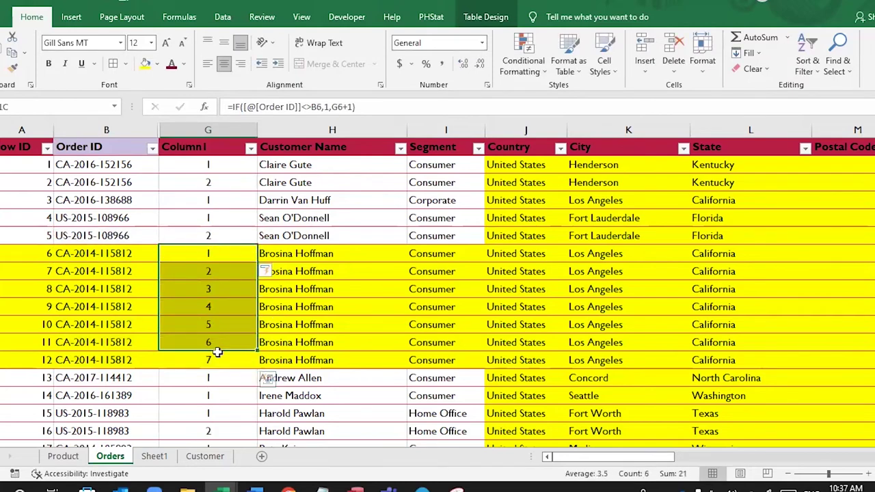
{"action": "left_click", "coordinate": [217, 356]}
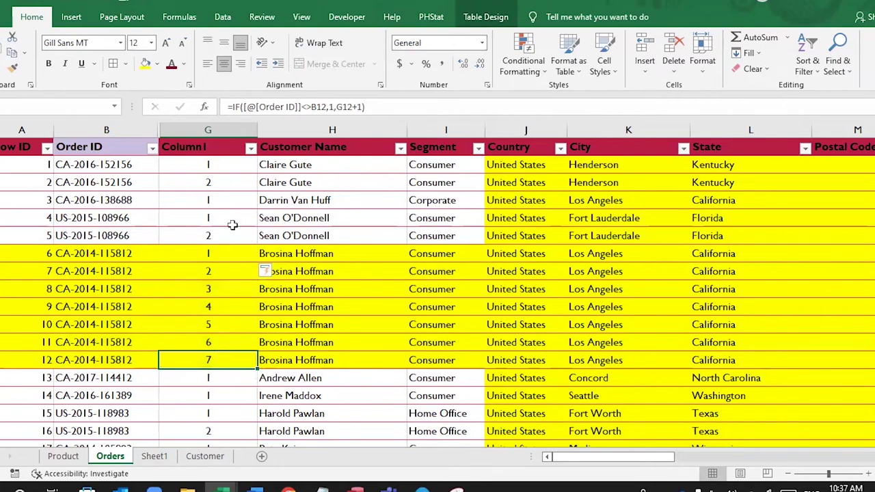
{"action": "left_click_drag", "start_coordinate": [109, 236], "coordinate": [113, 217]}
{"action": "left_click_drag", "start_coordinate": [221, 219], "coordinate": [220, 235]}
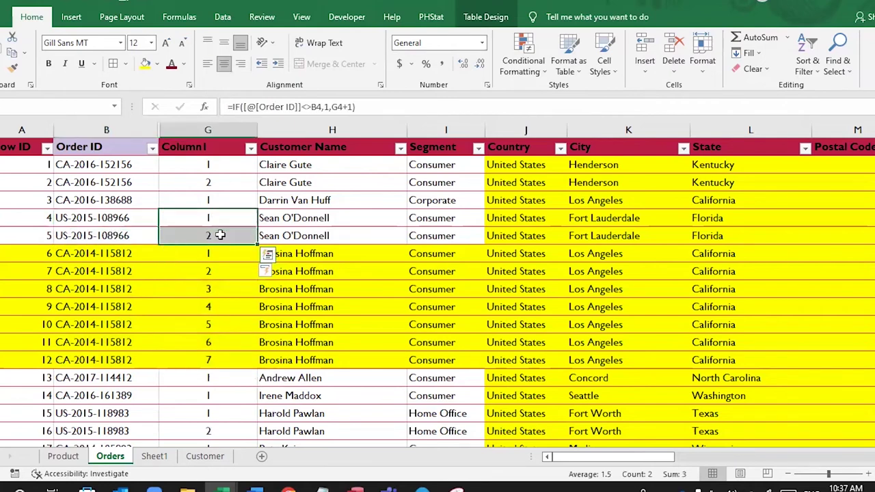
{"action": "left_click_drag", "start_coordinate": [120, 217], "coordinate": [123, 237]}
{"action": "left_click_drag", "start_coordinate": [208, 233], "coordinate": [212, 221]}
{"action": "left_click", "coordinate": [212, 220]}
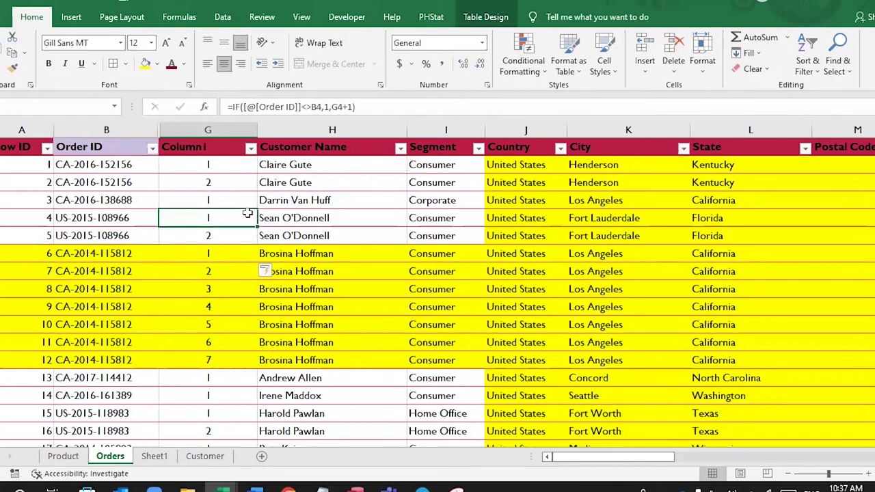
{"action": "left_click_drag", "start_coordinate": [221, 164], "coordinate": [216, 186]}
{"action": "left_click", "coordinate": [217, 184]}
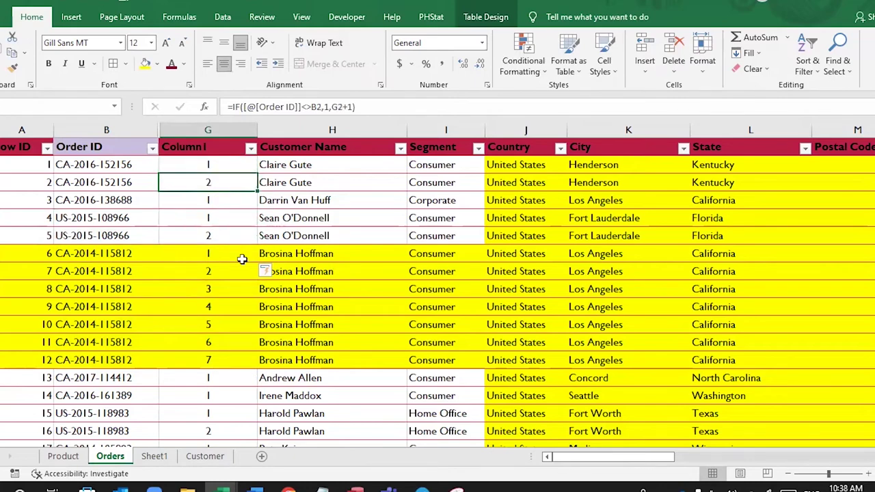
{"action": "scroll", "coordinate": [242, 260], "scroll_direction": "down", "scroll_amount": 3}
{"action": "scroll", "coordinate": [242, 259], "scroll_direction": "down", "scroll_amount": 2}
{"action": "scroll", "coordinate": [242, 260], "scroll_direction": "up", "scroll_amount": 4}
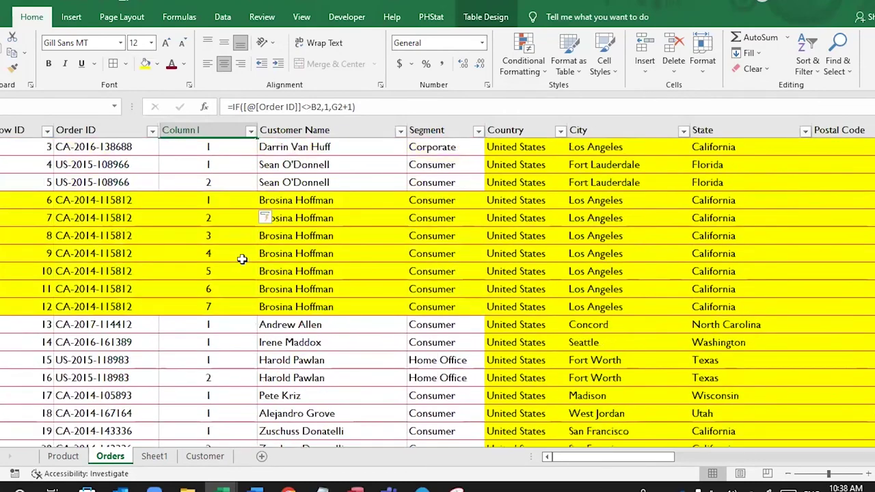
- Fit the width of Column1 to its contents and insert a new column before Customer Name
{"action": "double_click", "coordinate": [257, 132]}
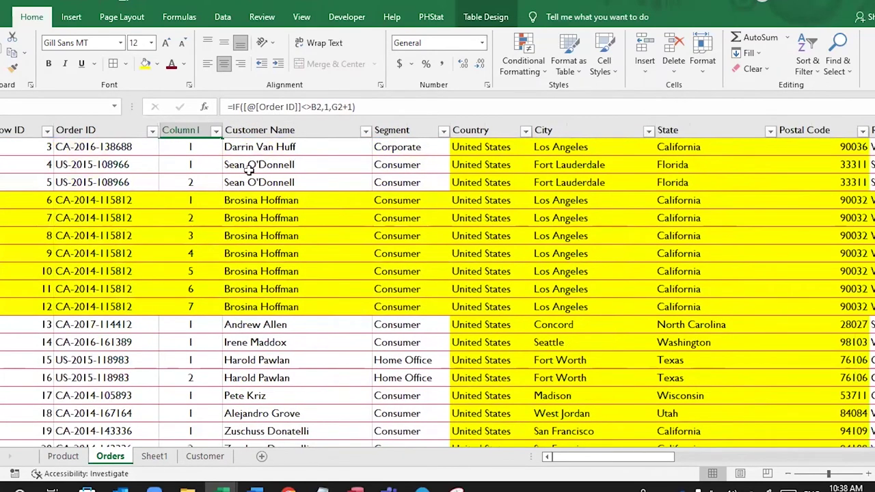
{"action": "left_click", "coordinate": [257, 126]}
{"action": "right_click", "coordinate": [256, 129]}
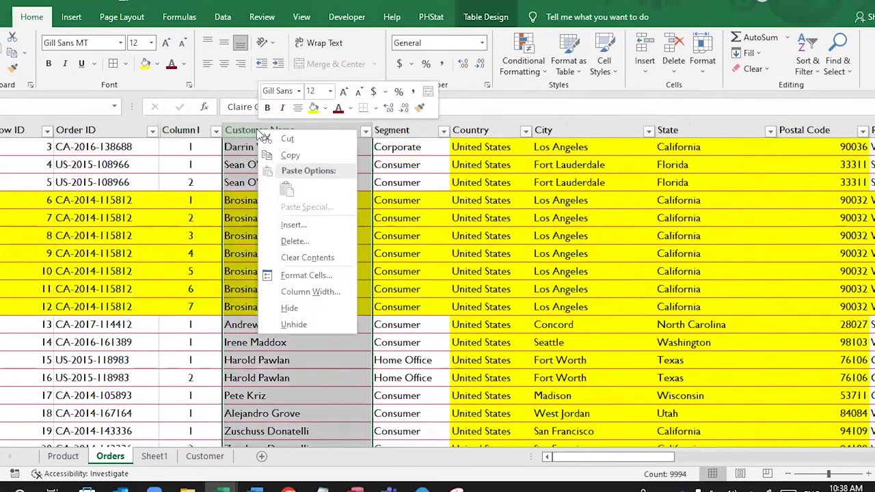
{"action": "left_click", "coordinate": [296, 225]}
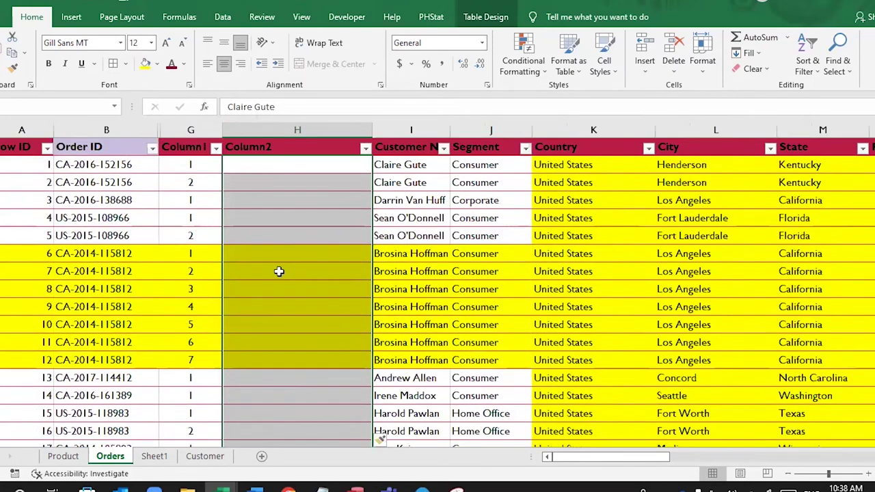
- Examine the Order ID and Column1 pairs in the first two highlighted rows
{"action": "left_click", "coordinate": [279, 251]}
{"action": "left_click_drag", "start_coordinate": [96, 253], "coordinate": [190, 253]}
{"action": "left_click", "coordinate": [111, 253]}
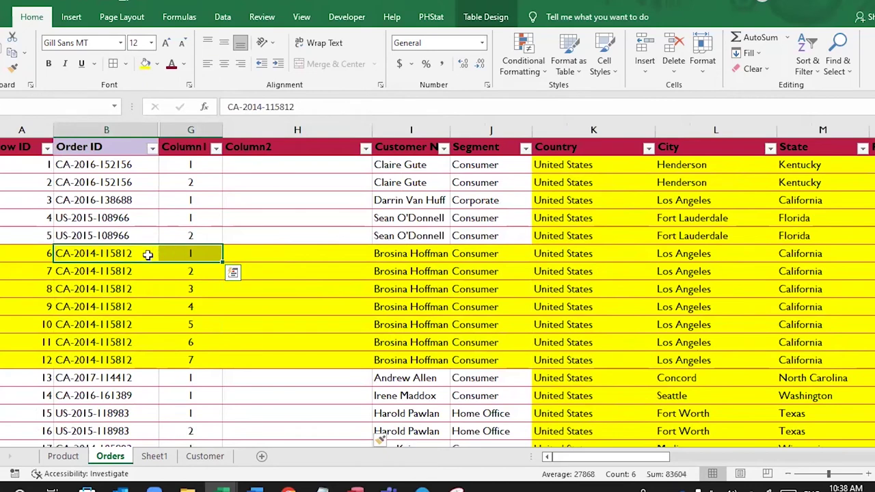
{"action": "left_click", "coordinate": [115, 253]}
{"action": "left_click", "coordinate": [191, 254]}
{"action": "left_click", "coordinate": [130, 272]}
{"action": "left_click_drag", "start_coordinate": [182, 273], "coordinate": [146, 271]}
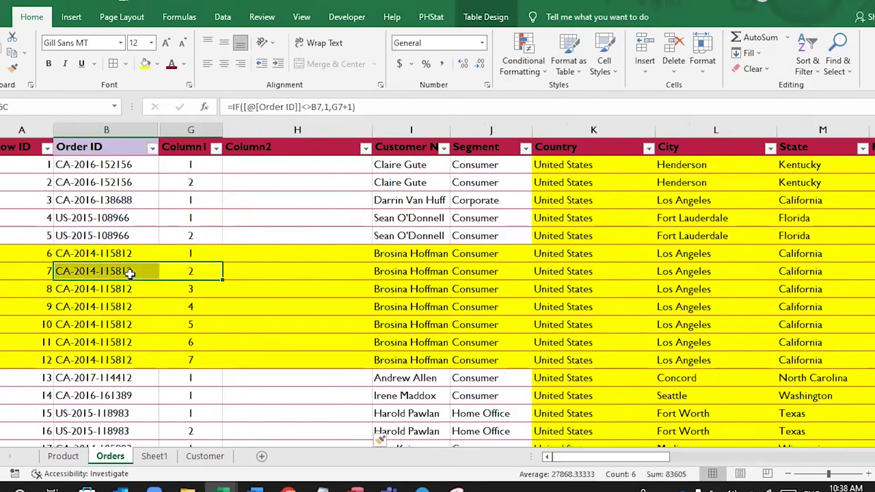
{"action": "left_click", "coordinate": [279, 254]}
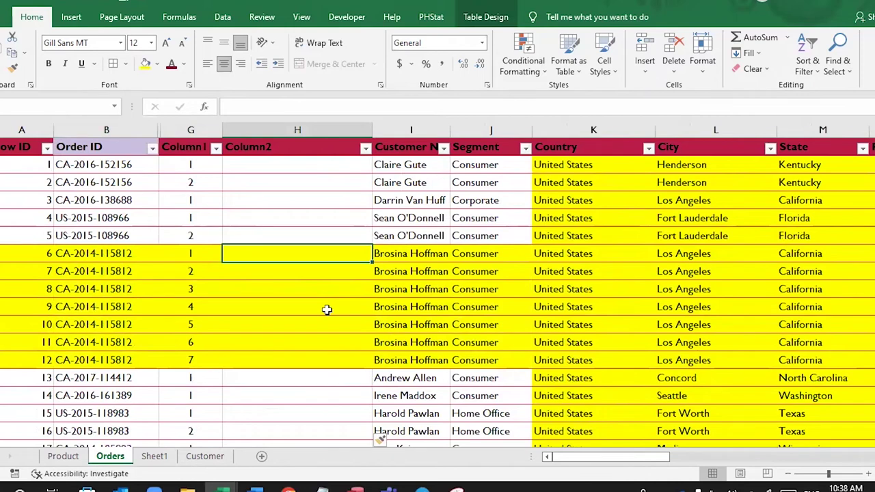
{"action": "type", "text": "="}
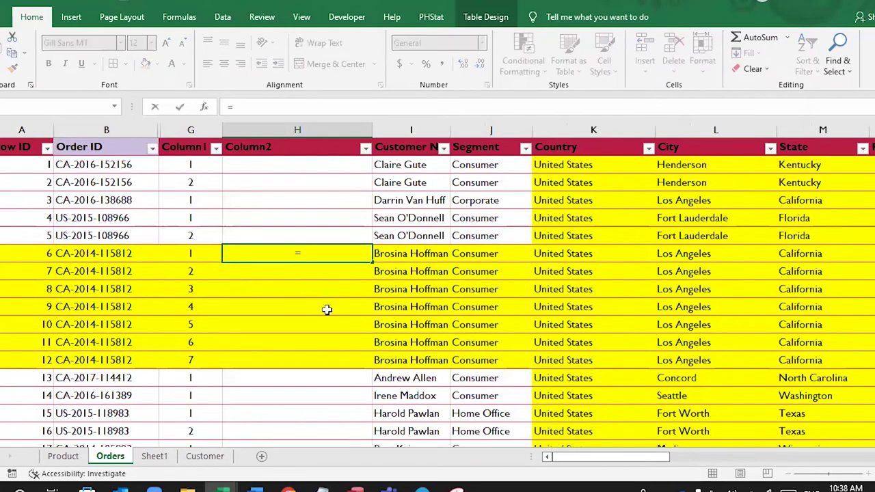
{"action": "left_click", "coordinate": [103, 250]}
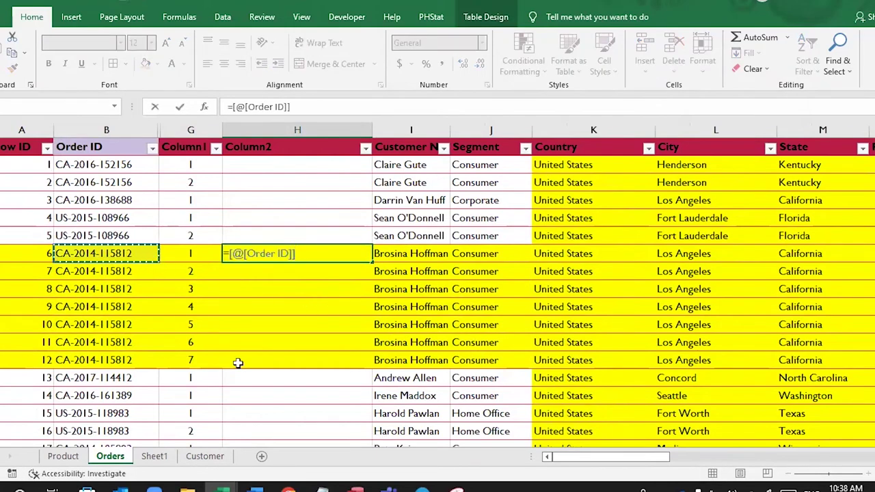
{"action": "type", "text": "&\"-\"&"}
{"action": "left_click", "coordinate": [186, 257]}
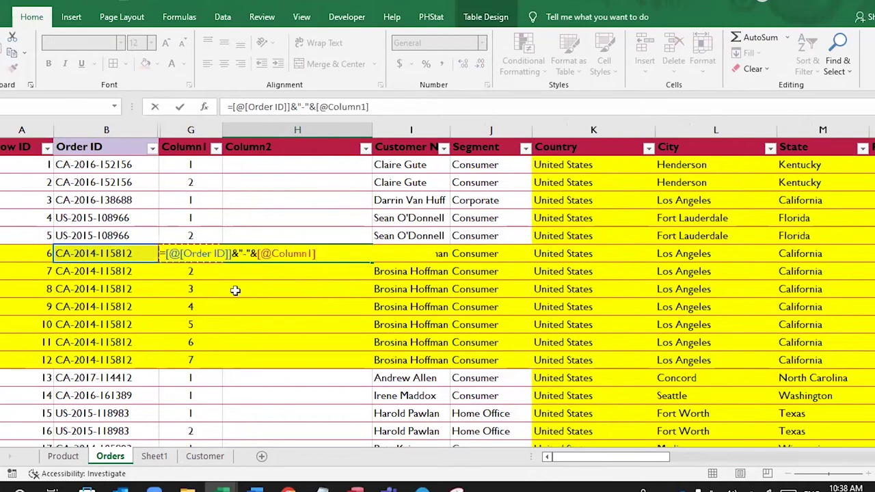
{"action": "key", "text": "Return"}
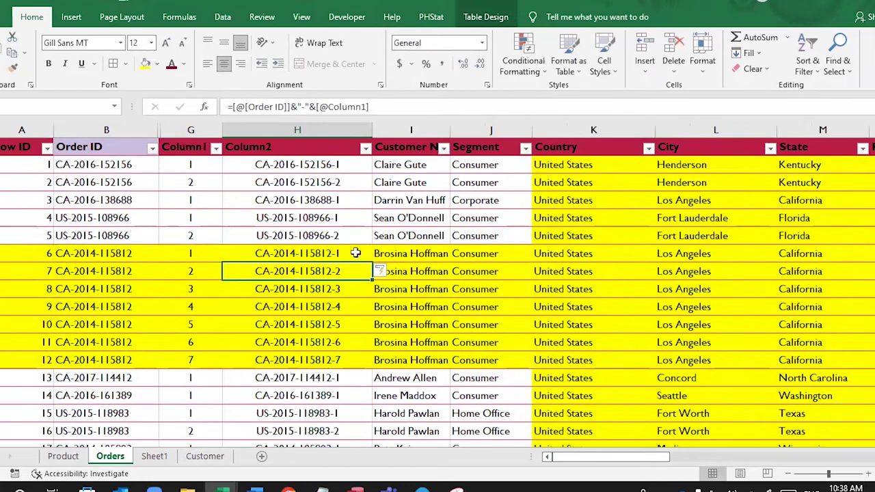
- Review the combined order keys in Column2 across the highlighted rows
{"action": "left_click", "coordinate": [330, 254]}
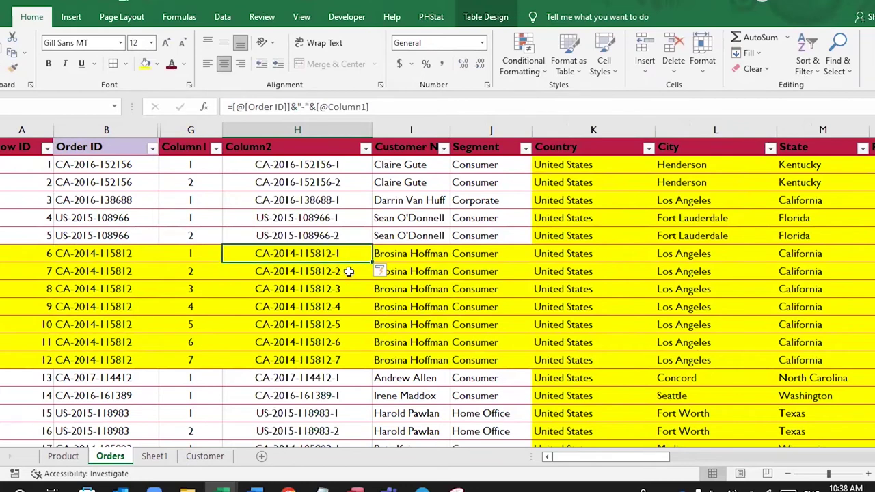
{"action": "left_click", "coordinate": [348, 273]}
{"action": "left_click", "coordinate": [356, 289]}
{"action": "left_click", "coordinate": [345, 307]}
{"action": "left_click", "coordinate": [350, 324]}
{"action": "left_click", "coordinate": [350, 342]}
{"action": "left_click", "coordinate": [349, 361]}
{"action": "left_click_drag", "start_coordinate": [349, 360], "coordinate": [342, 250]}
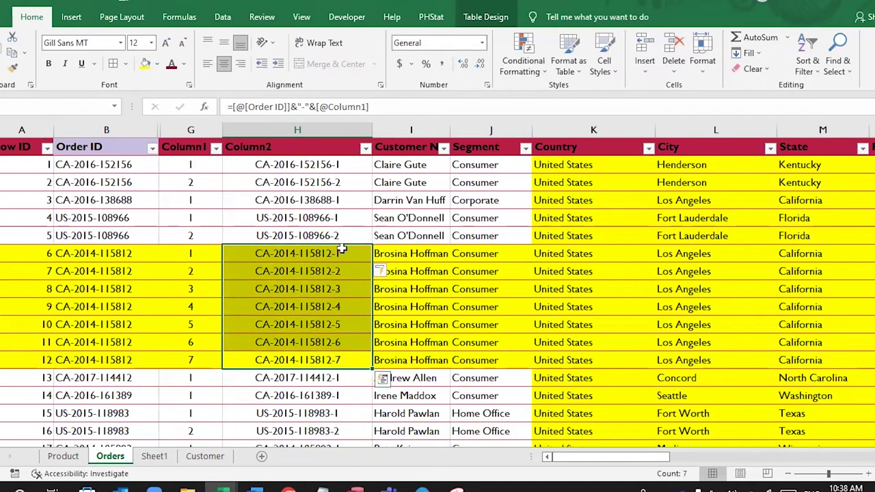
- Shade the whole Column2 column with a light purple fill
{"action": "left_click", "coordinate": [296, 131]}
{"action": "left_click", "coordinate": [156, 64]}
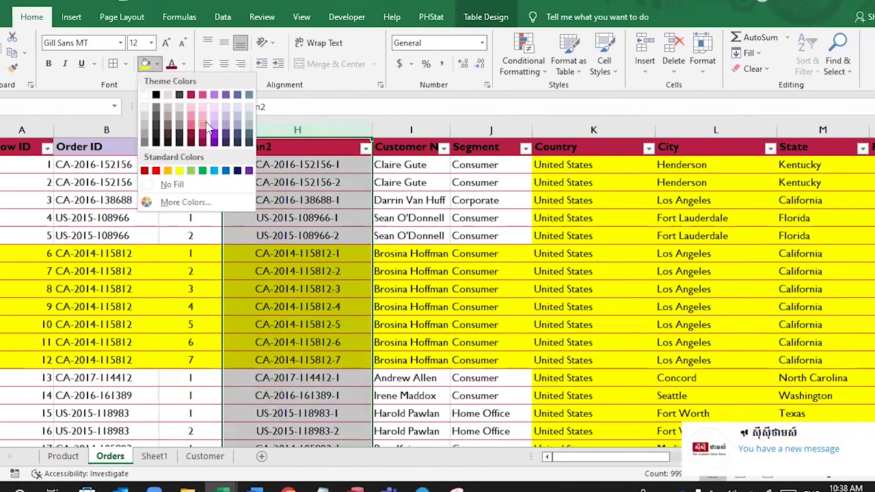
{"action": "left_click", "coordinate": [213, 118]}
{"action": "left_click", "coordinate": [285, 234]}
{"action": "left_click", "coordinate": [307, 306]}
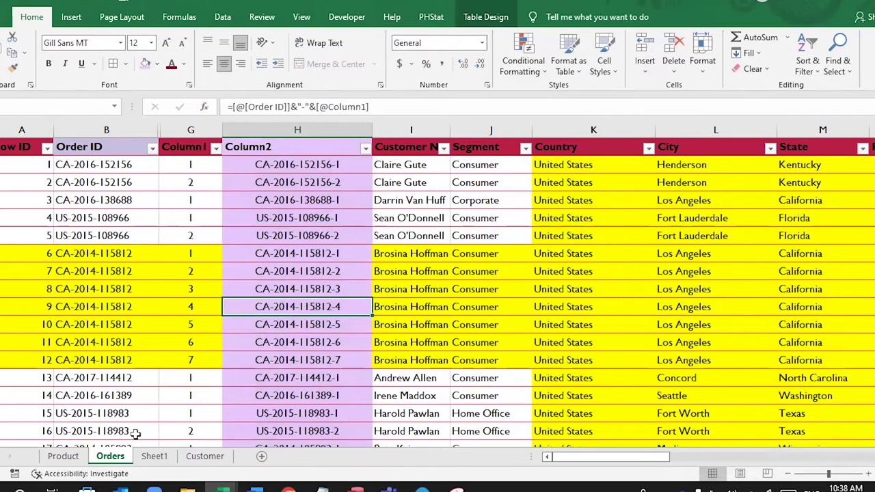
- Switch to Sheet1 and examine the invoice's item descriptions, invoice number and the empty cells beside them
{"action": "left_click", "coordinate": [153, 457]}
{"action": "left_click", "coordinate": [189, 397]}
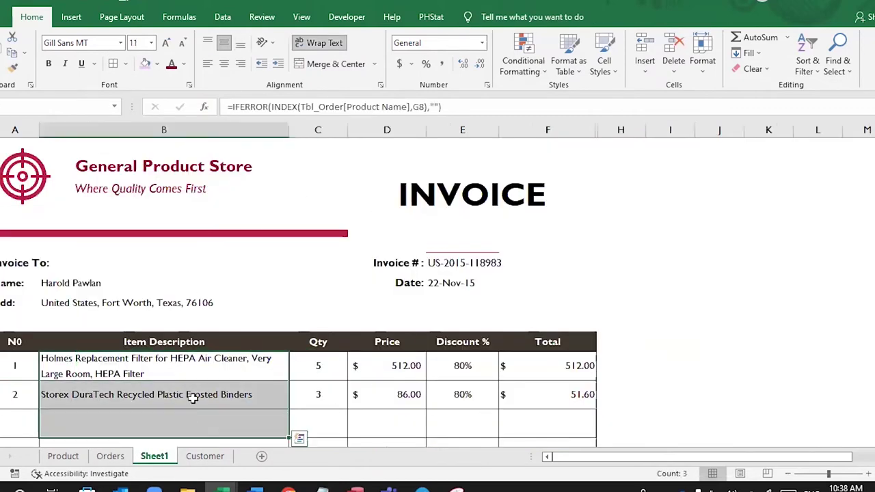
{"action": "left_click", "coordinate": [240, 374]}
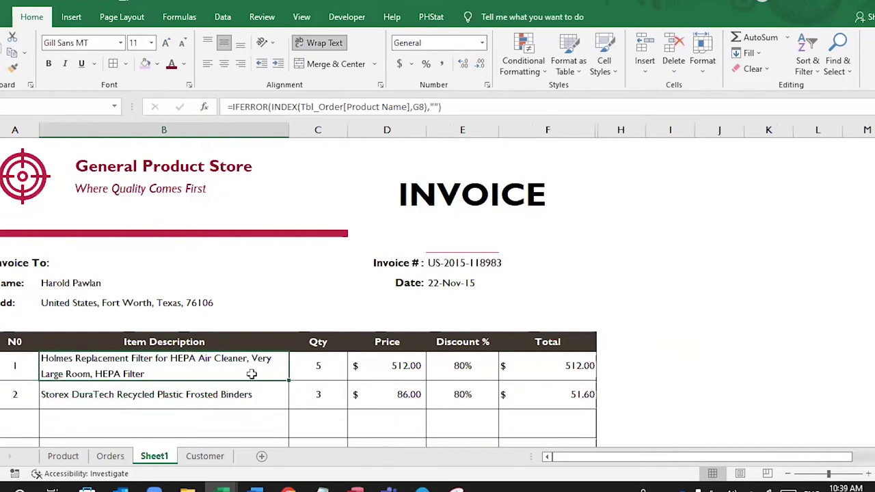
{"action": "left_click", "coordinate": [483, 269]}
{"action": "left_click", "coordinate": [570, 281]}
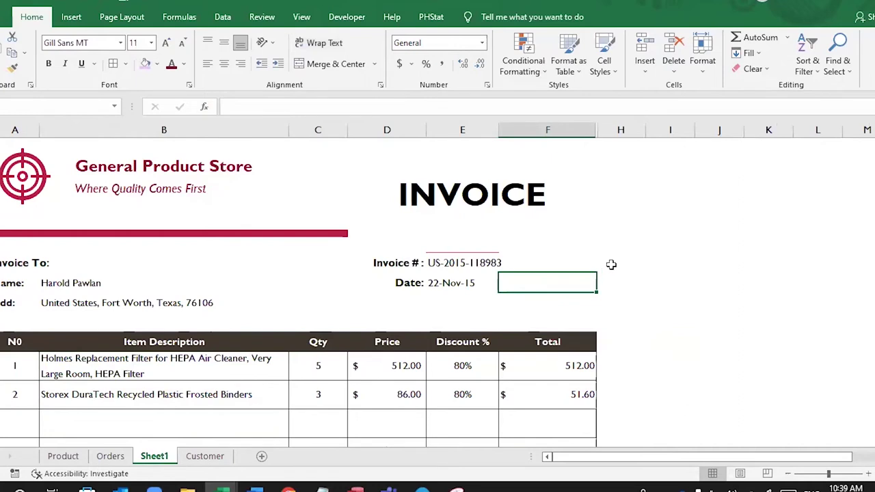
{"action": "left_click", "coordinate": [611, 264]}
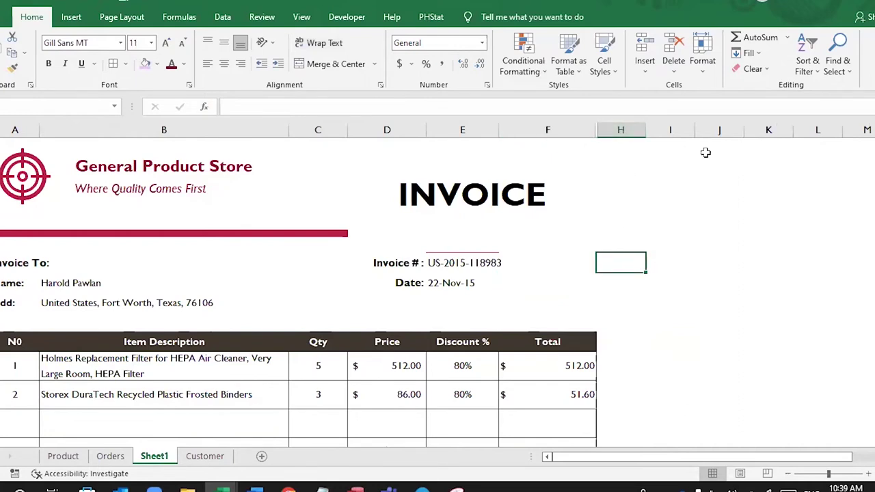
{"action": "left_click", "coordinate": [667, 264]}
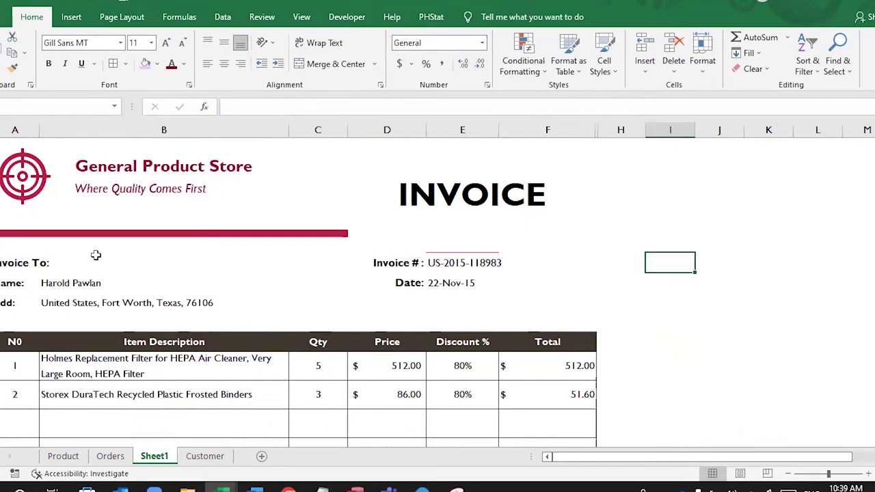
- Return to the Orders sheet and examine the repeated Order IDs in the yellow rows with Row ID 6 to 12
{"action": "key", "text": "ctrl+Page_Up"}
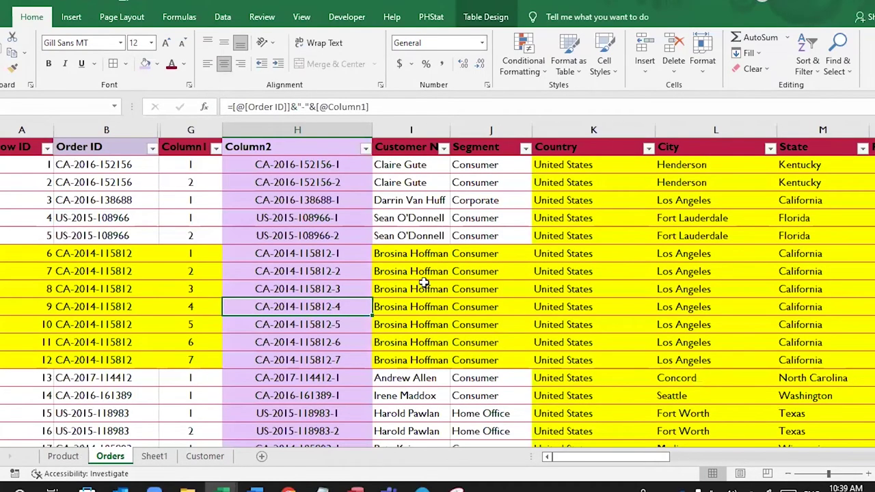
{"action": "key", "text": "Left"}
{"action": "key", "text": "Left"}
{"action": "key", "text": "Up"}
{"action": "key", "text": "Up"}
{"action": "key", "text": "Up"}
{"action": "key", "text": "shift+Down"}
{"action": "key", "text": "shift+Down"}
{"action": "key", "text": "shift+Down"}
{"action": "key", "text": "shift+Down"}
{"action": "key", "text": "shift+Down"}
{"action": "key", "text": "shift+Down"}
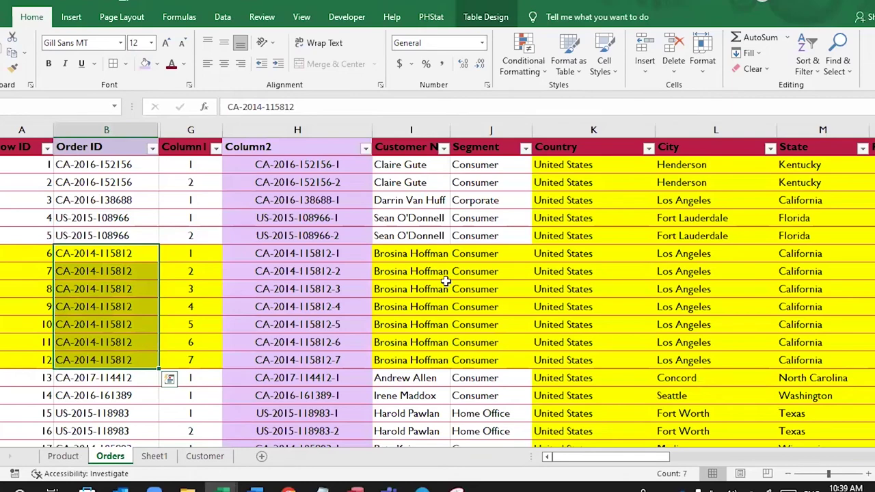
{"action": "scroll", "coordinate": [445, 281], "scroll_direction": "down", "scroll_amount": 1}
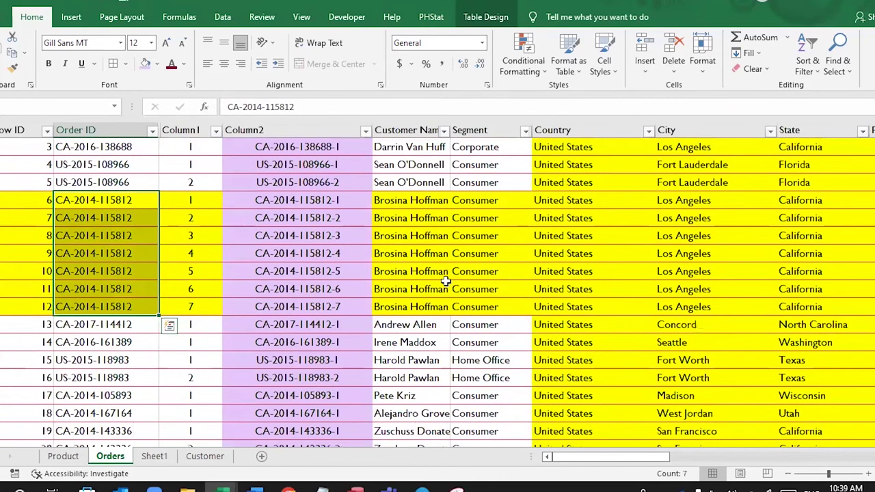
- Duplicate the invoice sheet Sheet1, placing the copy directly before the Customer sheet
{"action": "key", "text": "ctrl+Page_Down"}
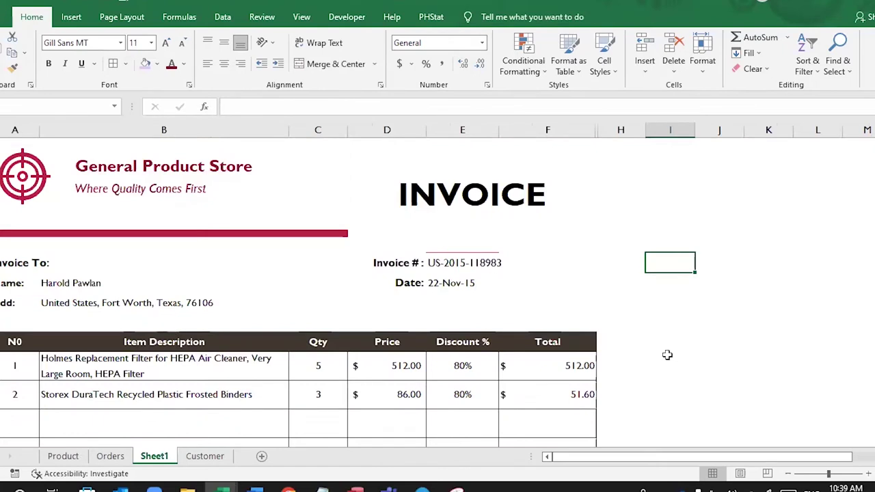
{"action": "left_click", "coordinate": [673, 344]}
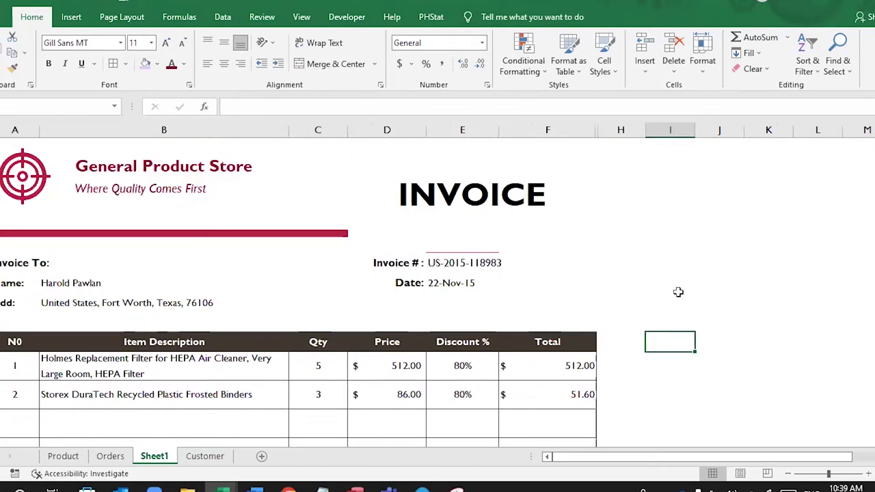
{"action": "left_click_drag", "start_coordinate": [157, 463], "coordinate": [208, 458]}
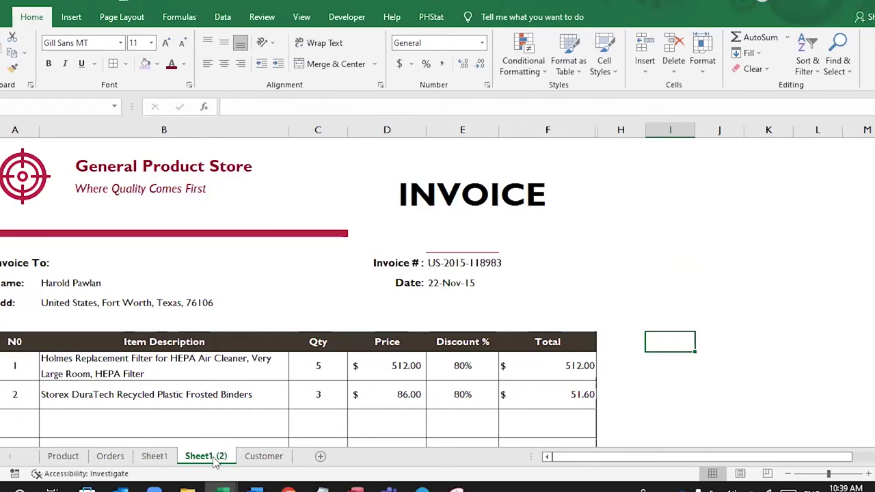
- Inspect the formulas behind the first item description and the first row number on the copied invoice
{"action": "left_click", "coordinate": [223, 369]}
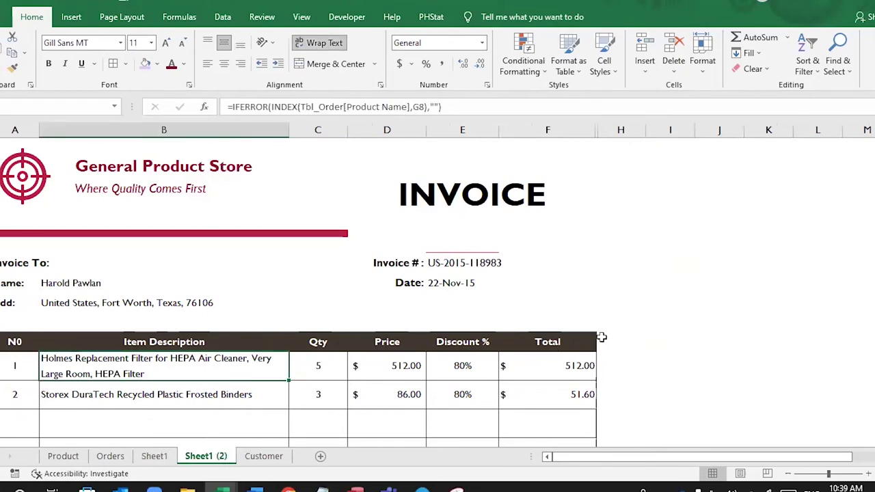
{"action": "left_click", "coordinate": [670, 303]}
{"action": "key", "text": "Left"}
{"action": "key", "text": "Up"}
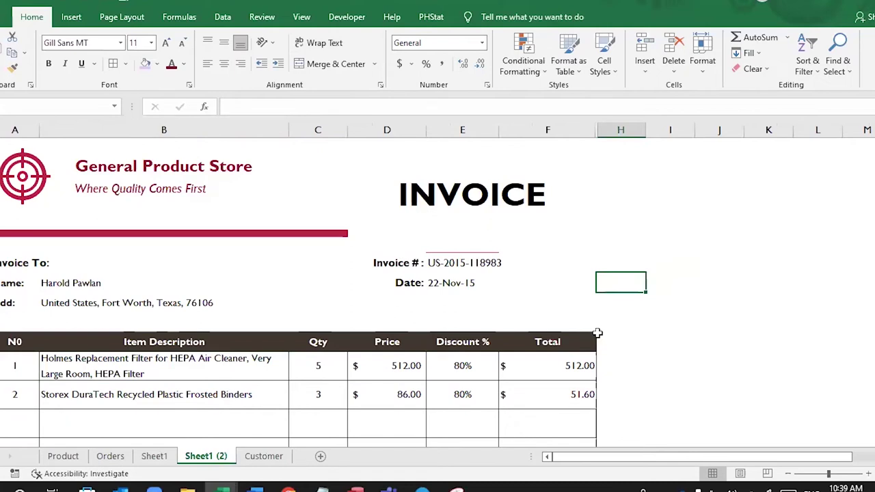
{"action": "left_click", "coordinate": [27, 373]}
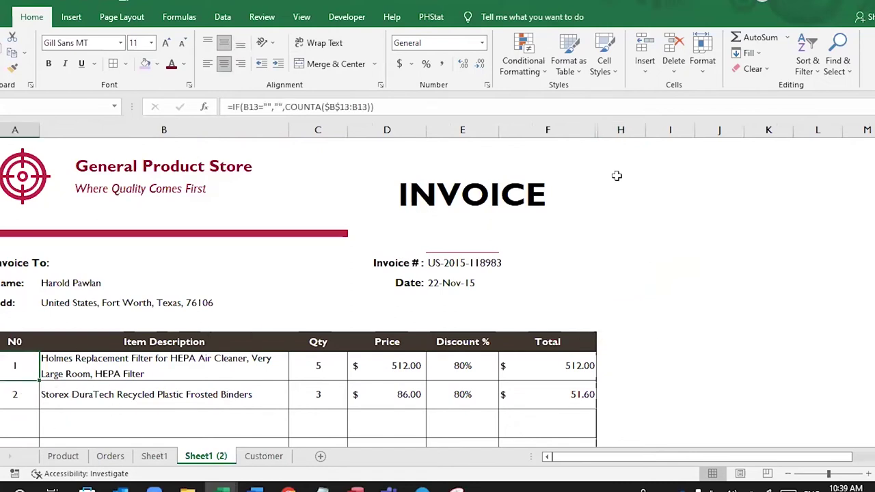
- Add the header Helping Column in H12 beside the Total column and enter 1 in the cell below it
{"action": "left_click", "coordinate": [634, 342]}
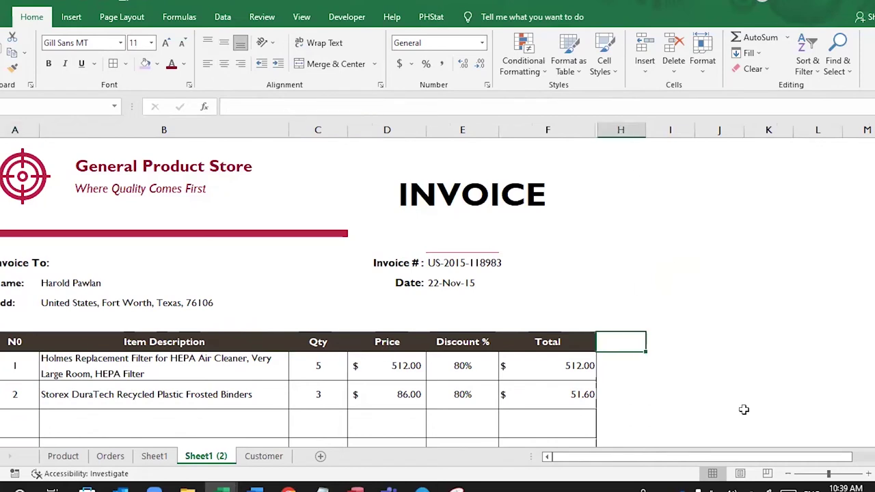
{"action": "type", "text": "Helping Column"}
{"action": "key", "text": "Return"}
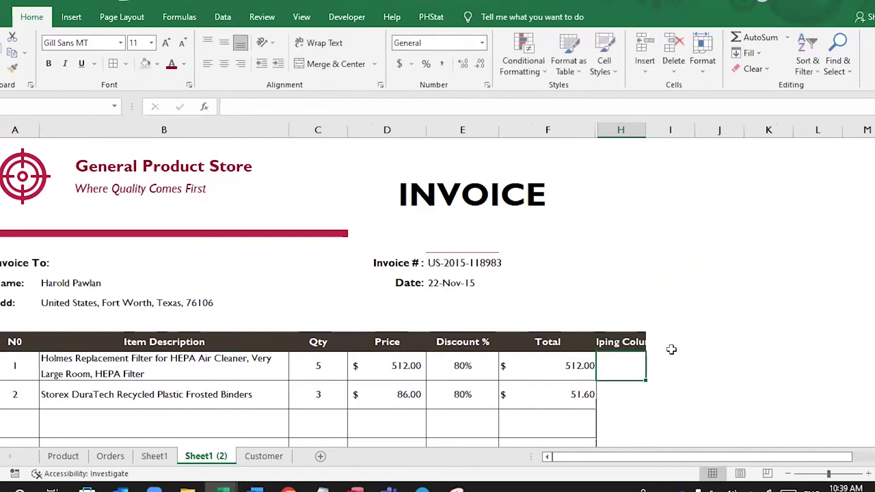
{"action": "type", "text": "1"}
{"action": "key", "text": "Return"}
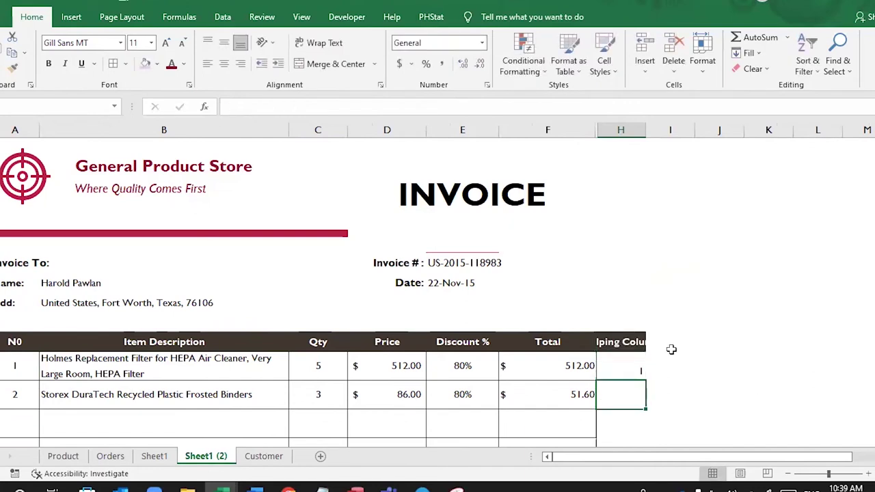
- Fill the helping column down all item rows to just above Sub Total as a series from 1 to 16
{"action": "left_click", "coordinate": [625, 367]}
{"action": "scroll", "coordinate": [723, 354], "scroll_direction": "down", "scroll_amount": 2}
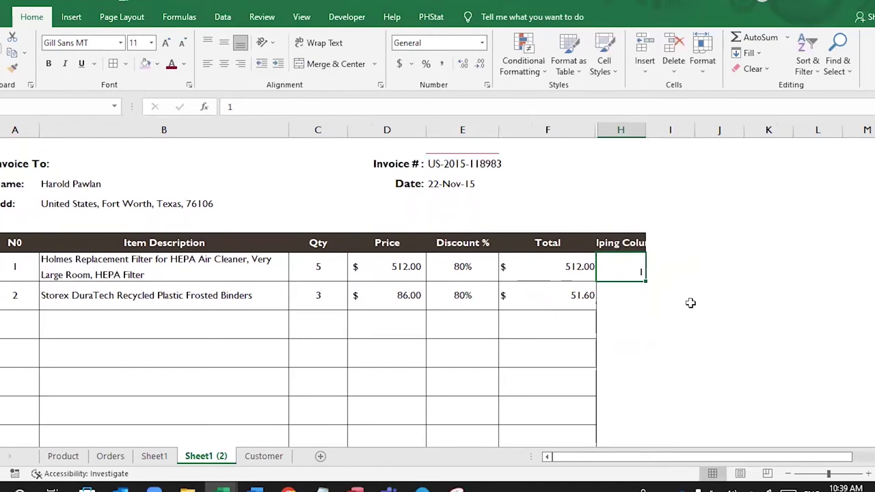
{"action": "left_click_drag", "start_coordinate": [644, 334], "coordinate": [644, 410]}
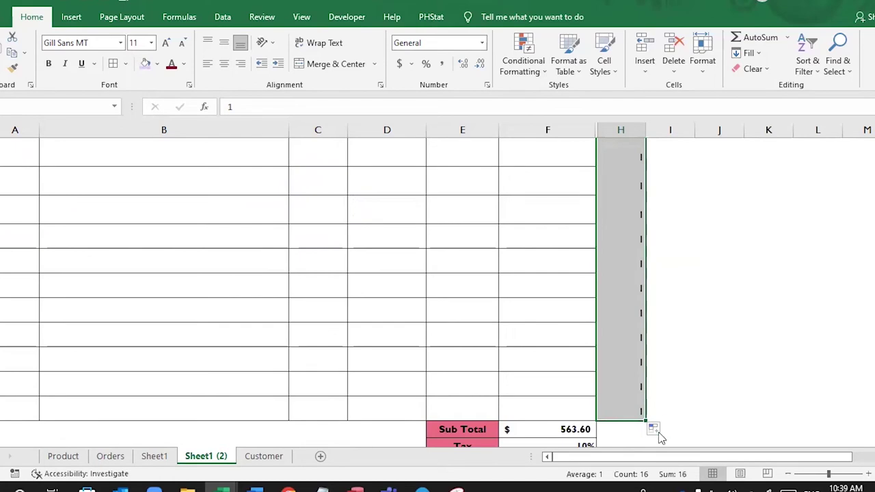
{"action": "left_click", "coordinate": [657, 430]}
{"action": "left_click", "coordinate": [687, 365]}
{"action": "scroll", "coordinate": [704, 308], "scroll_direction": "up", "scroll_amount": 3}
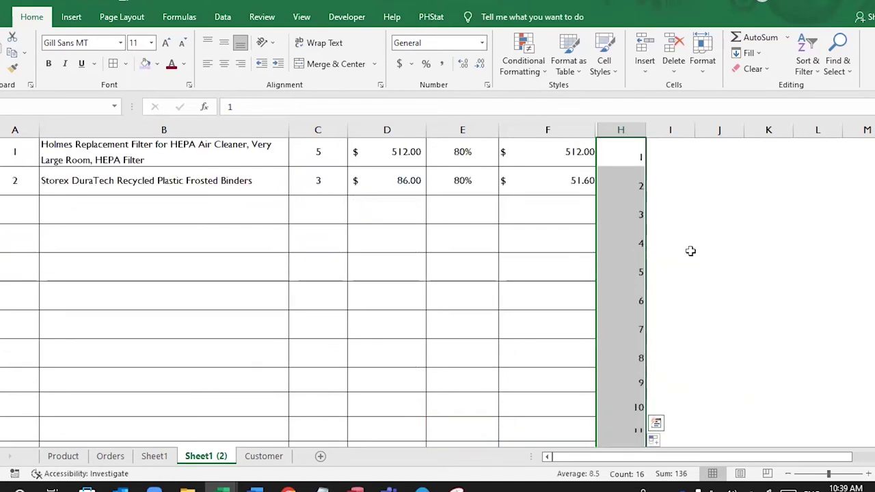
{"action": "scroll", "coordinate": [654, 347], "scroll_direction": "down", "scroll_amount": 3}
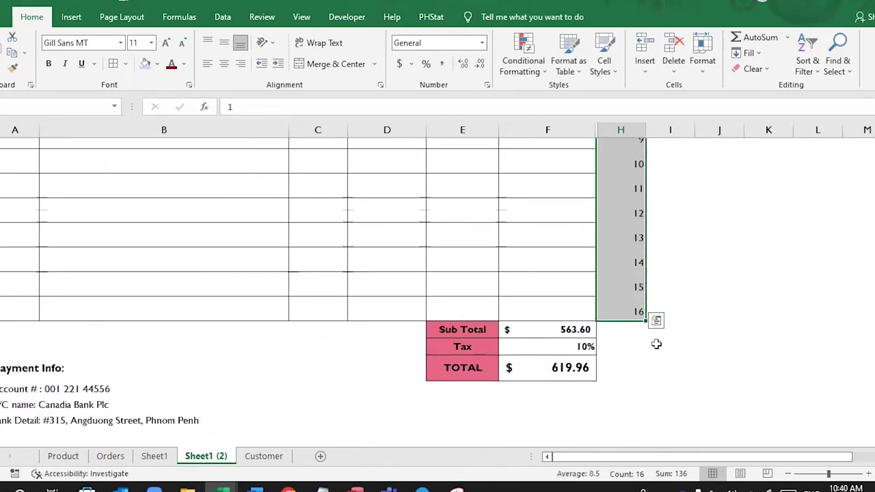
{"action": "left_click", "coordinate": [663, 298]}
{"action": "key", "text": "Up"}
{"action": "key", "text": "Right"}
{"action": "scroll", "coordinate": [681, 299], "scroll_direction": "up", "scroll_amount": 1}
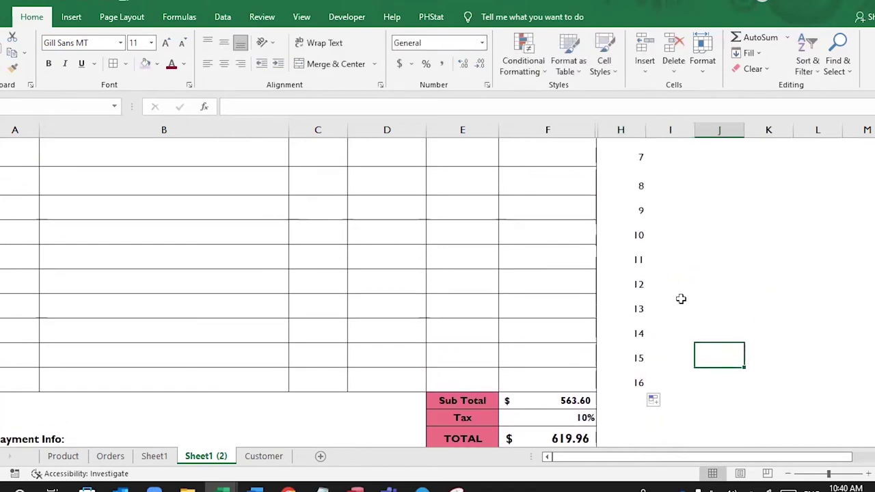
{"action": "scroll", "coordinate": [680, 298], "scroll_direction": "up", "scroll_amount": 3}
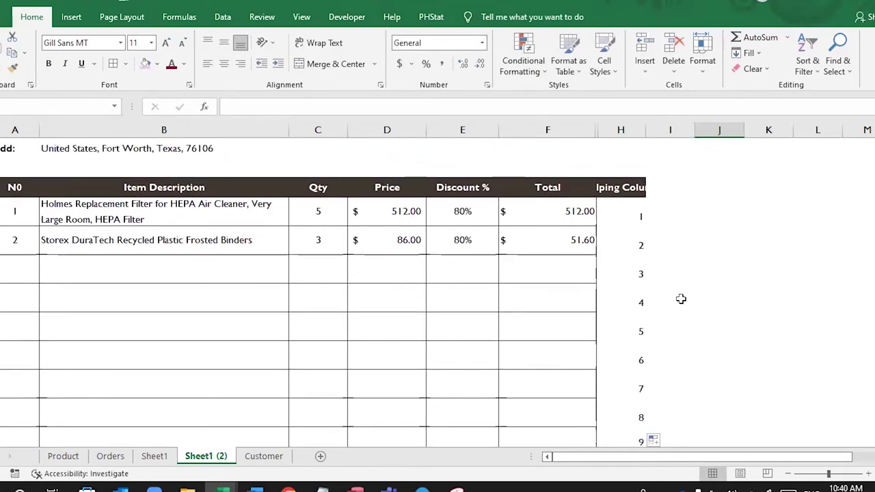
{"action": "scroll", "coordinate": [681, 299], "scroll_direction": "up", "scroll_amount": 3}
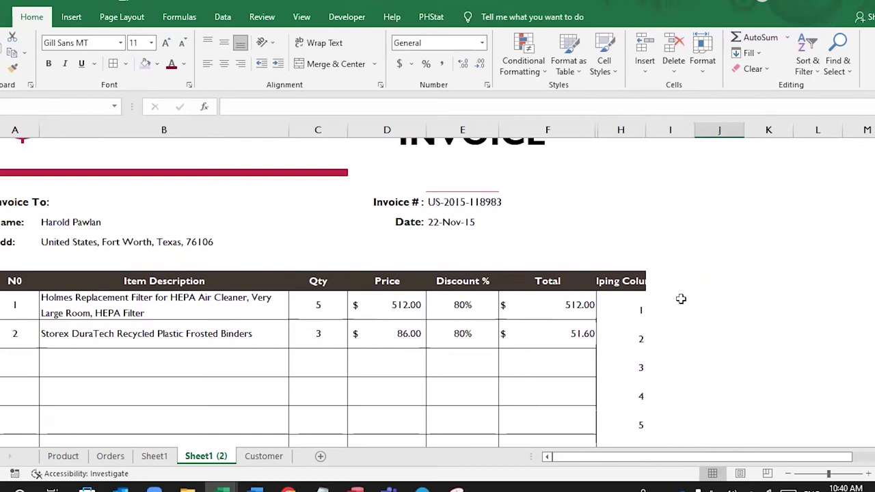
- In the first Item Description formula, replace everything from the G8 row reference onward with the start of a MATCH function
{"action": "left_click", "coordinate": [97, 308]}
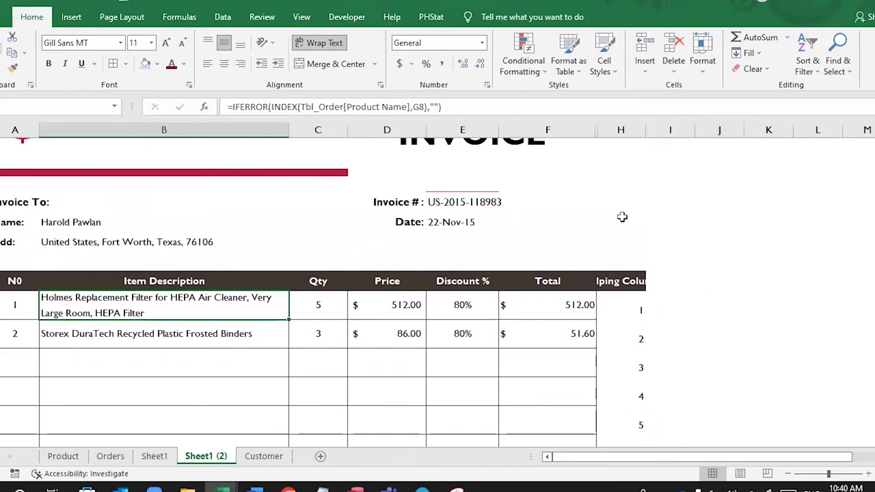
{"action": "left_click", "coordinate": [477, 205]}
{"action": "left_click", "coordinate": [641, 303]}
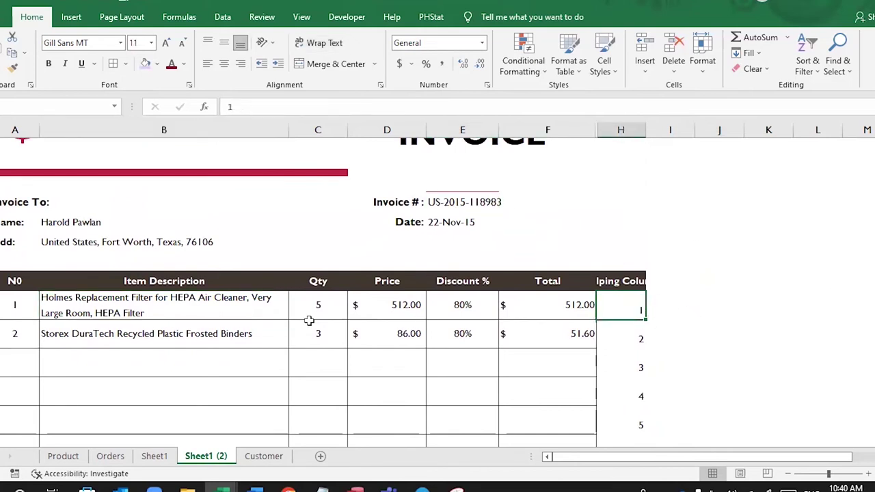
{"action": "left_click", "coordinate": [136, 310]}
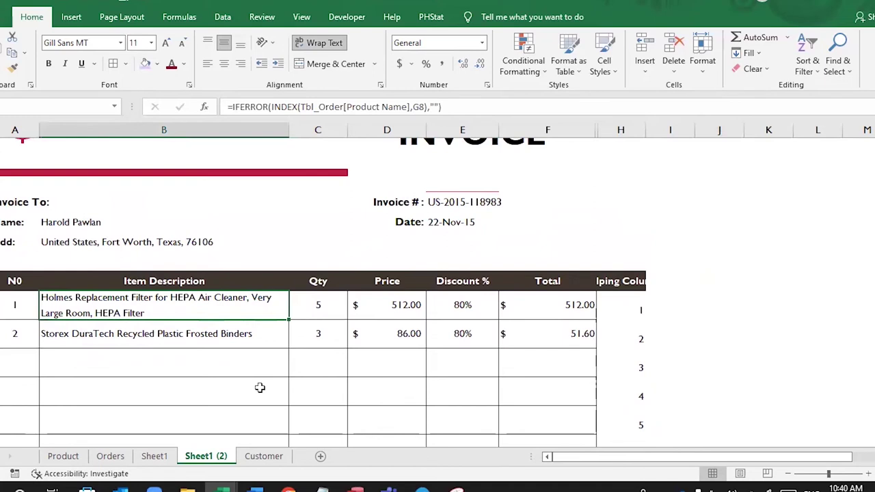
{"action": "left_click", "coordinate": [421, 106]}
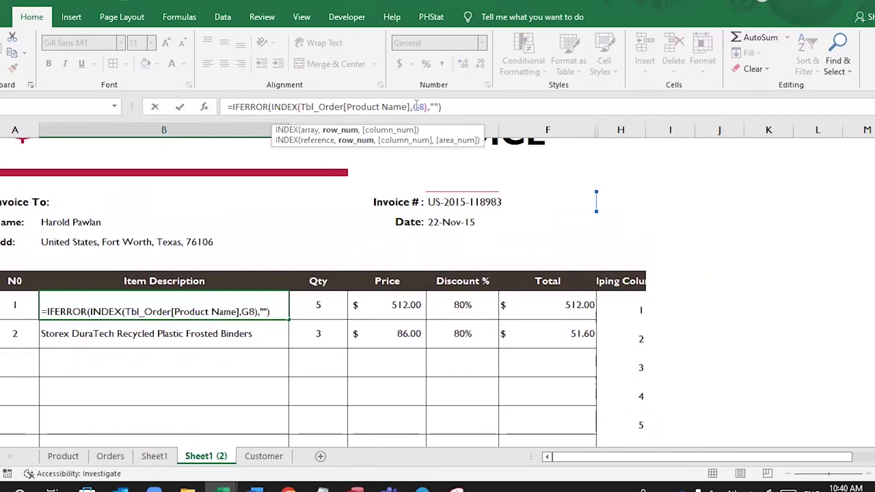
{"action": "left_click_drag", "start_coordinate": [417, 106], "coordinate": [475, 109]}
{"action": "key", "text": "Delete"}
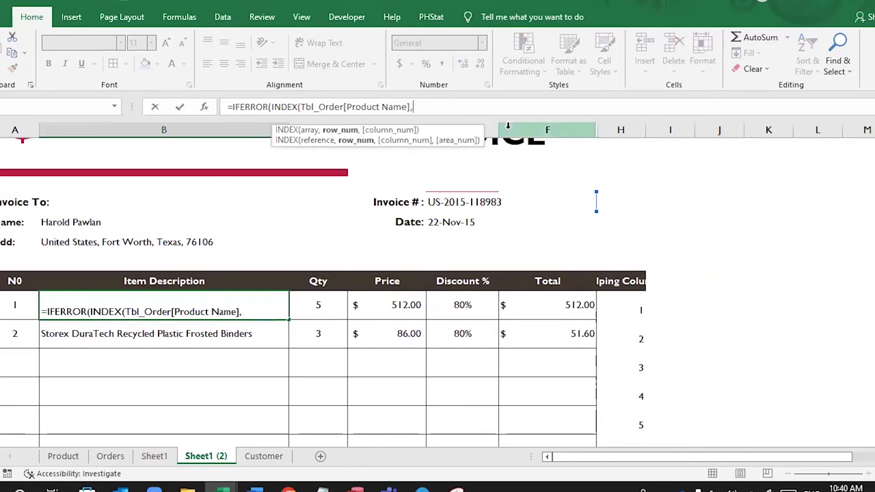
{"action": "type", "text": "matc"}
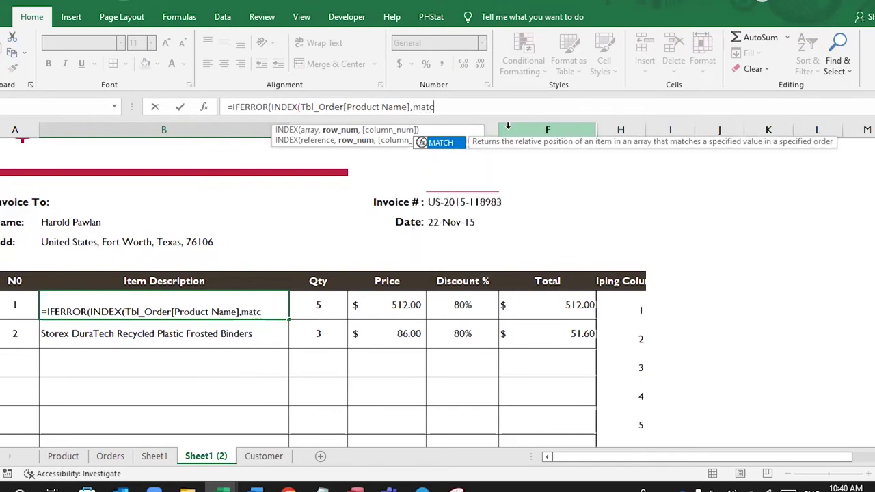
{"action": "type", "text": "h("}
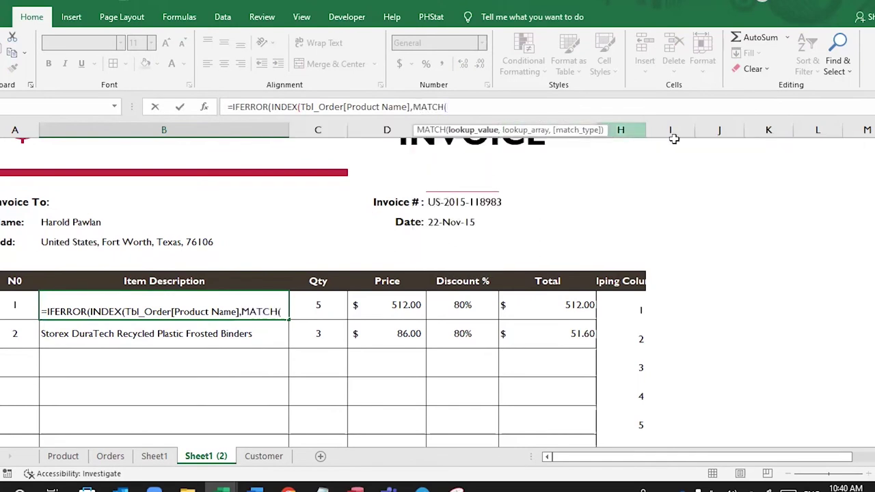
- Set the MATCH lookup value to $E$8&"-"&H13, joining the invoice number with the helping column number
{"action": "left_click", "coordinate": [476, 203]}
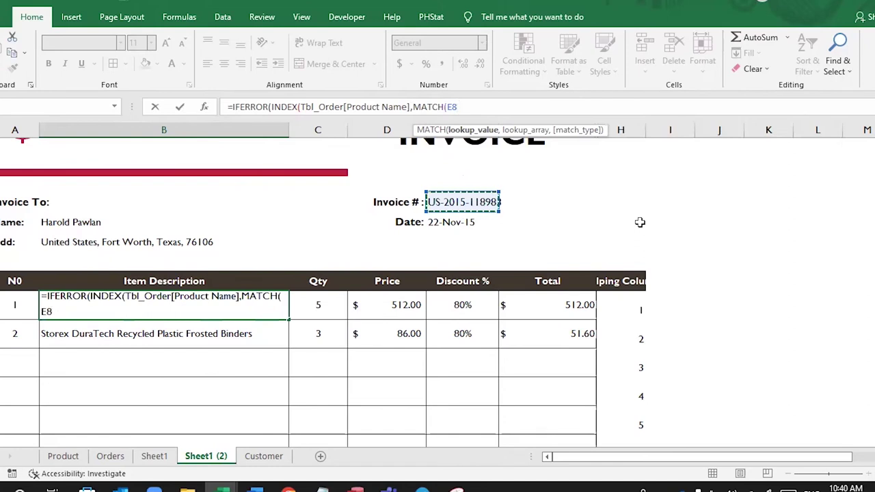
{"action": "key", "text": "F4"}
{"action": "type", "text": "&\"-"}
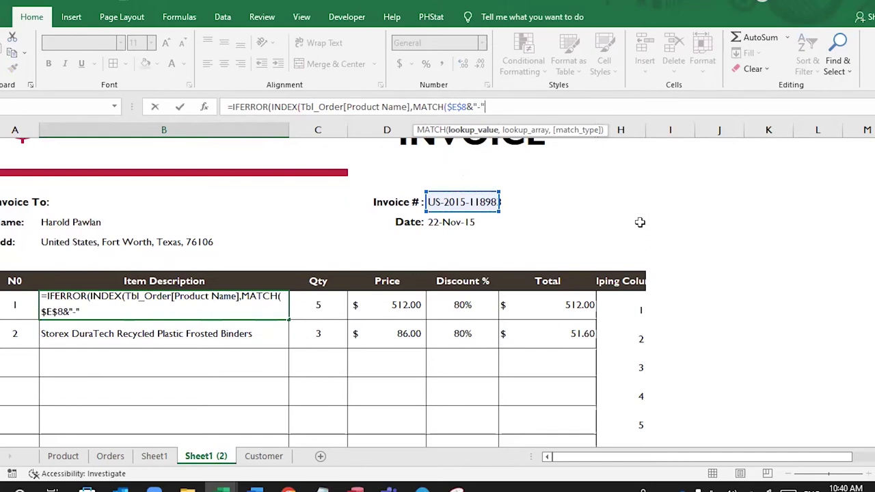
{"action": "type", "text": "\"&"}
{"action": "left_click", "coordinate": [636, 309]}
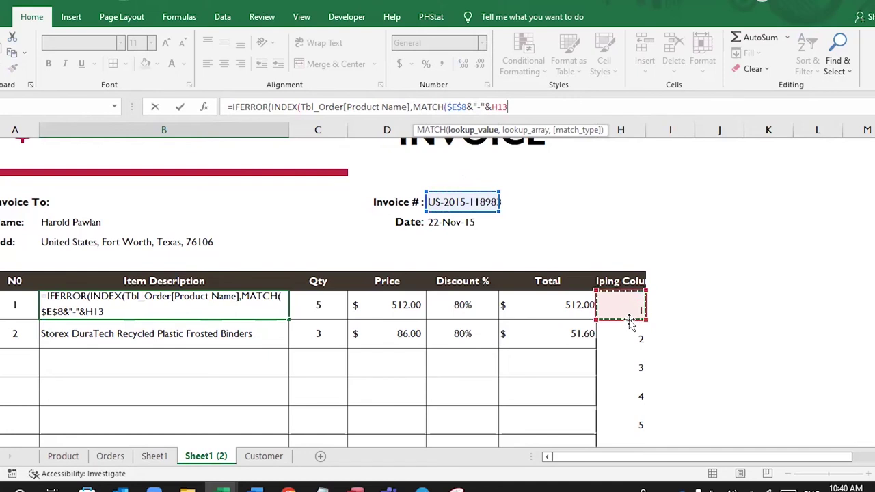
{"action": "type", "text": ","}
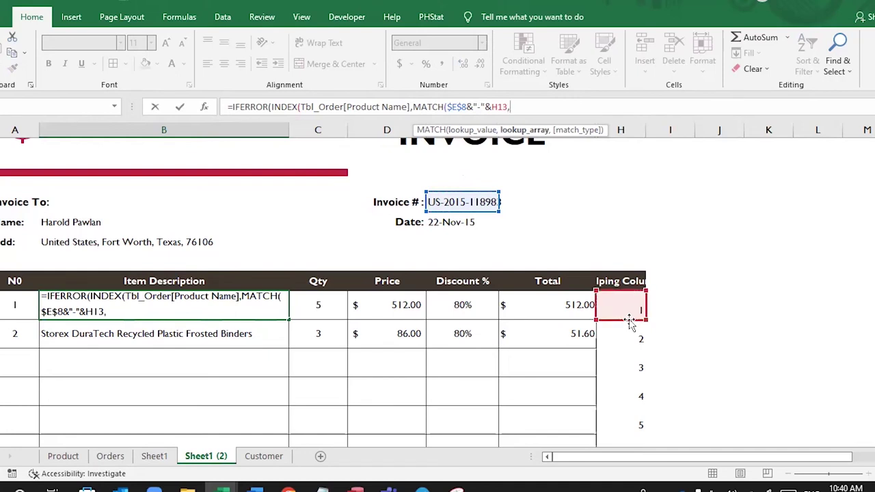
- Set the MATCH lookup array in the first Item Description formula to Tbl_Order[Column2]
{"action": "type", "text": "t"}
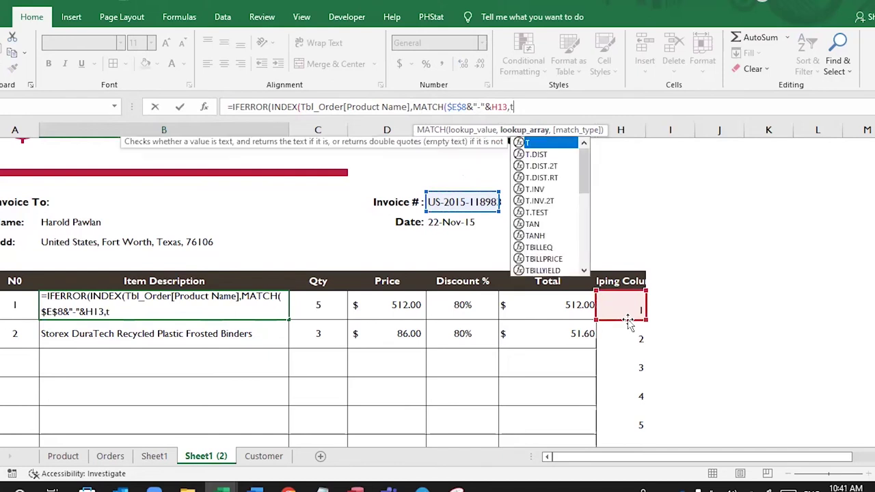
{"action": "type", "text": "bl"}
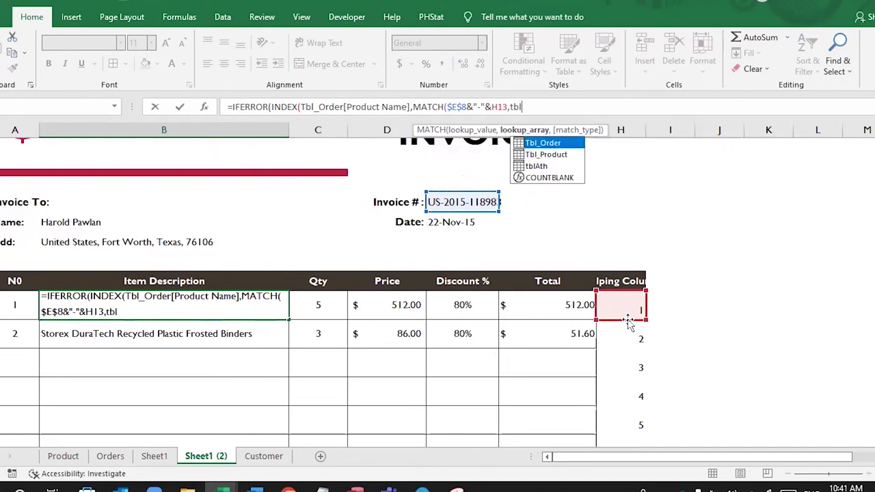
{"action": "key", "text": "Tab"}
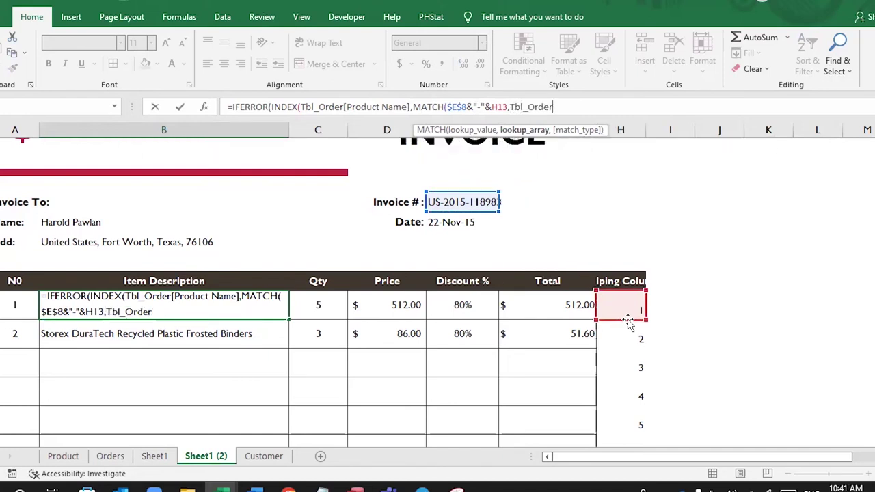
{"action": "type", "text": "["}
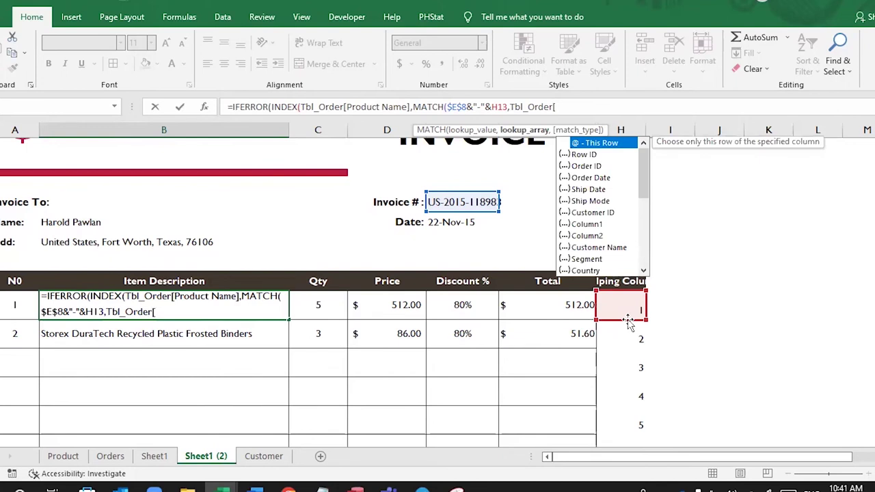
{"action": "key", "text": "Down"}
{"action": "key", "text": "Down"}
{"action": "key", "text": "Down"}
{"action": "key", "text": "Down"}
{"action": "key", "text": "Down"}
{"action": "key", "text": "Down"}
{"action": "key", "text": "Down"}
{"action": "key", "text": "Down"}
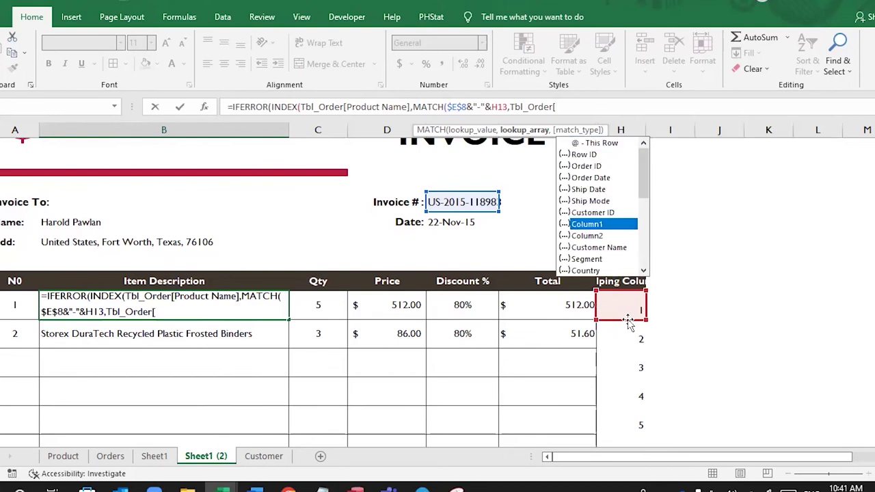
{"action": "key", "text": "Tab"}
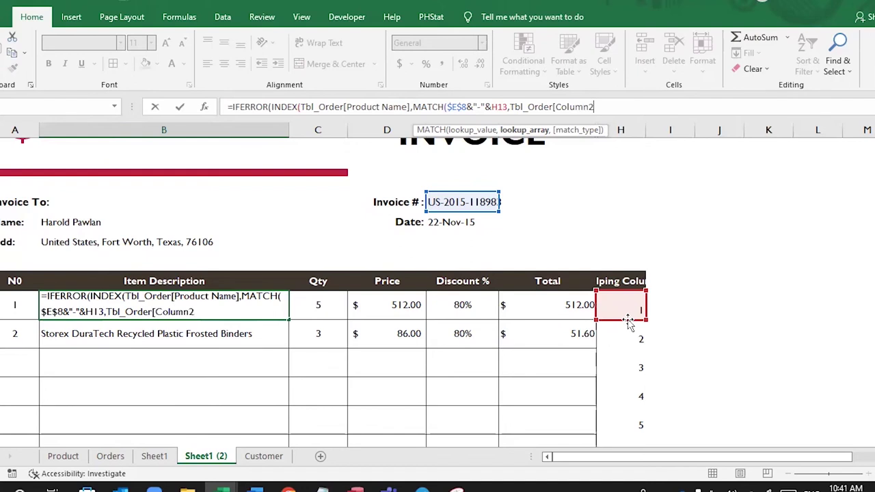
- Complete the formula with exact match type 0 and an empty string "" as the IFERROR fallback, and enter it
{"action": "type", "text": "],"}
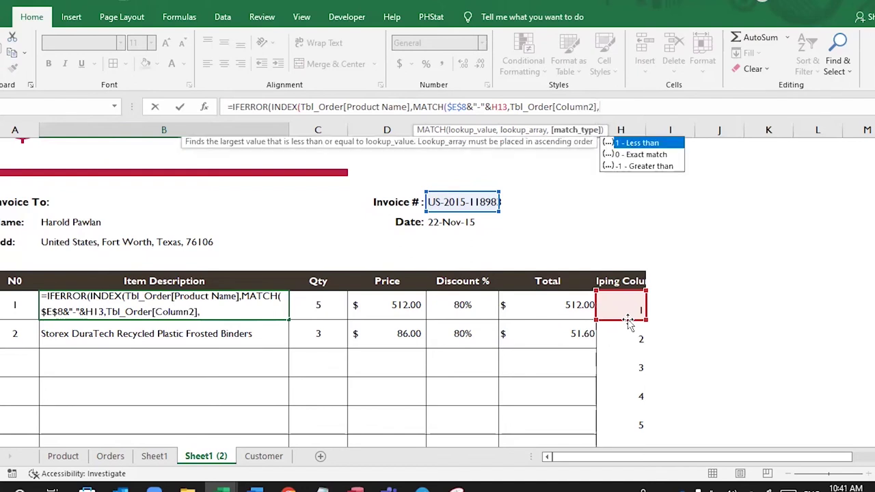
{"action": "type", "text": "0)"}
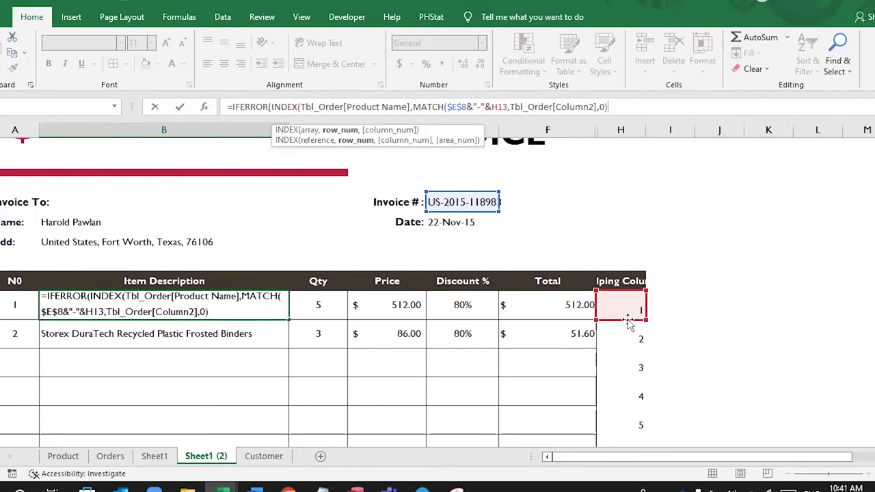
{"action": "type", "text": ")"}
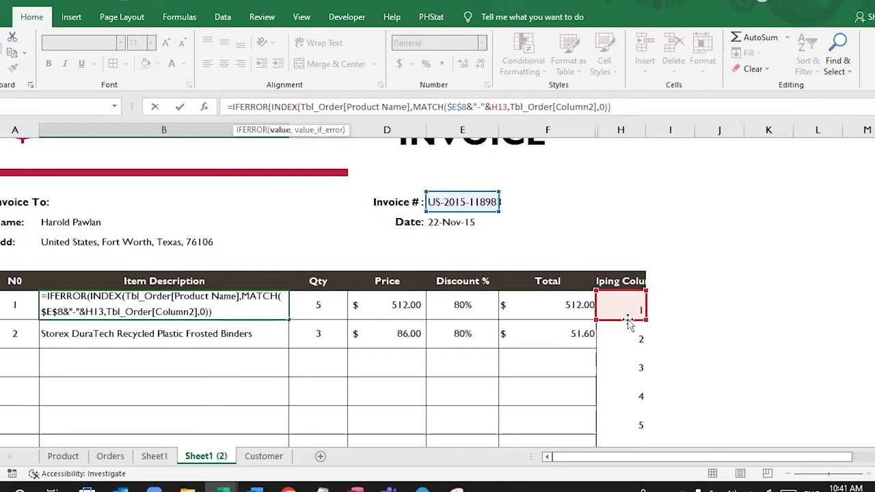
{"action": "type", "text": ","}
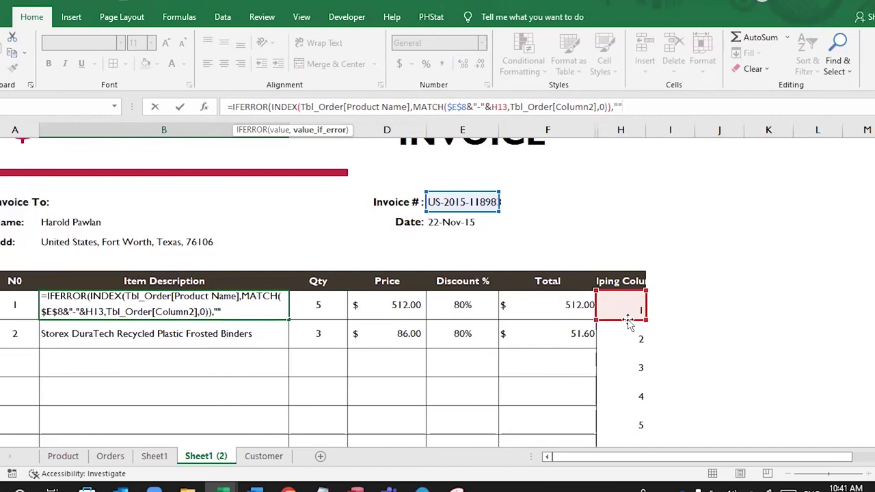
{"action": "type", "text": "\"\")"}
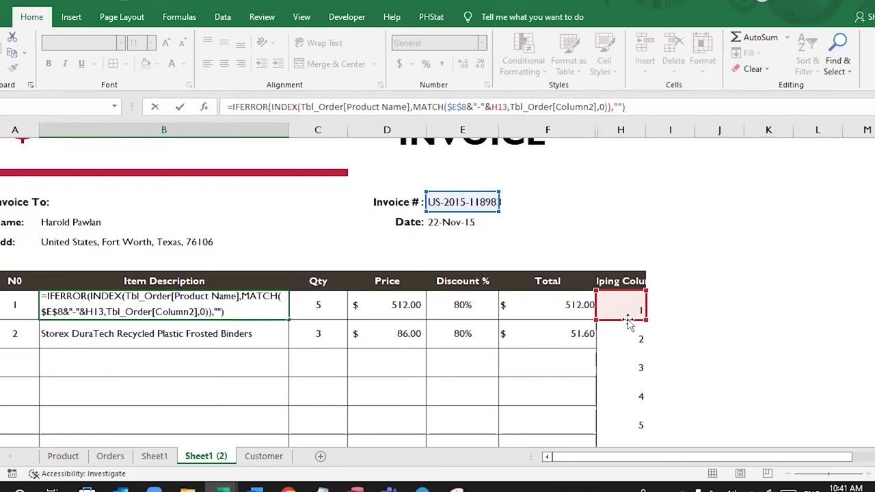
{"action": "key", "text": "Return"}
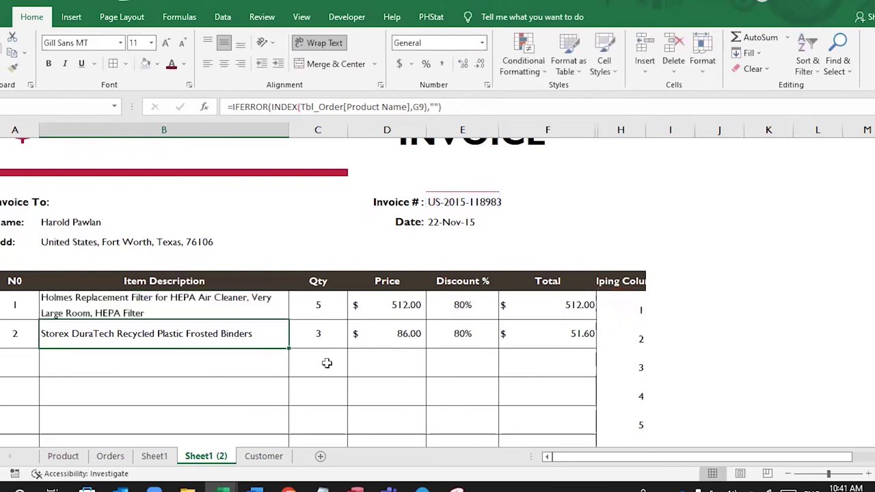
- Fill the first Item Description formula down through all item rows to just above Sub Total
{"action": "left_click", "coordinate": [184, 314]}
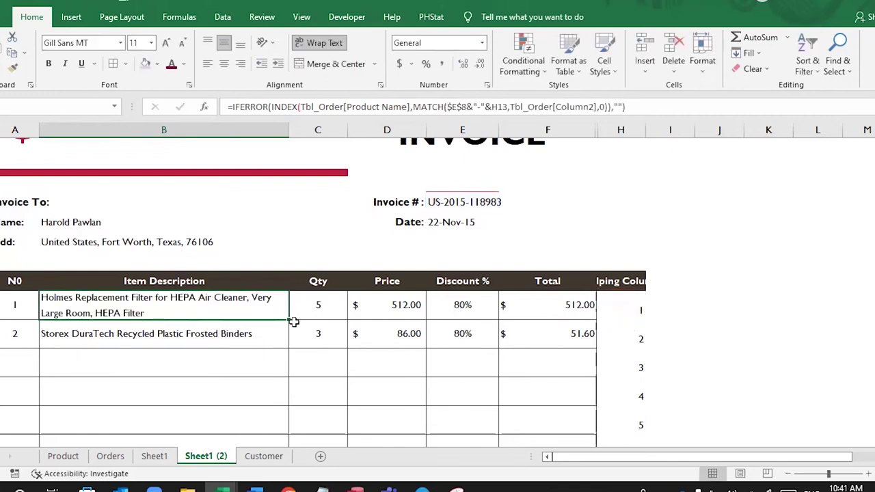
{"action": "left_click_drag", "start_coordinate": [289, 322], "coordinate": [242, 365]}
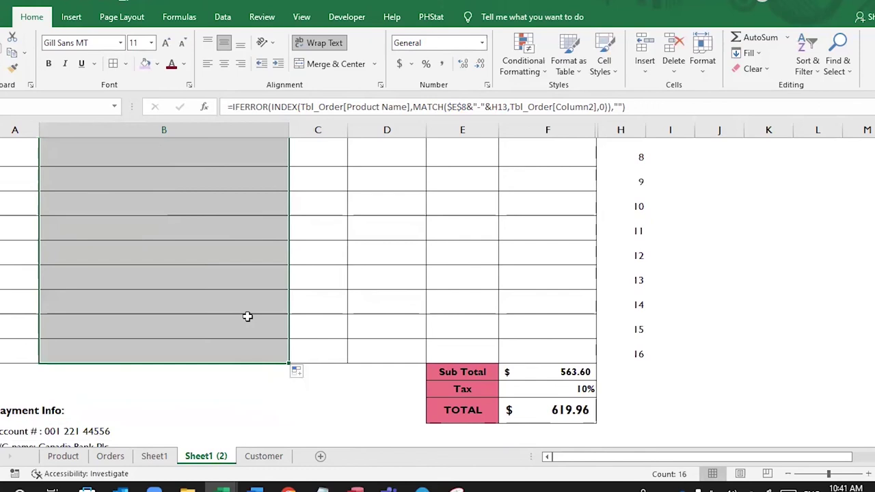
{"action": "scroll", "coordinate": [248, 317], "scroll_direction": "up", "scroll_amount": 3}
{"action": "scroll", "coordinate": [247, 317], "scroll_direction": "up", "scroll_amount": 1}
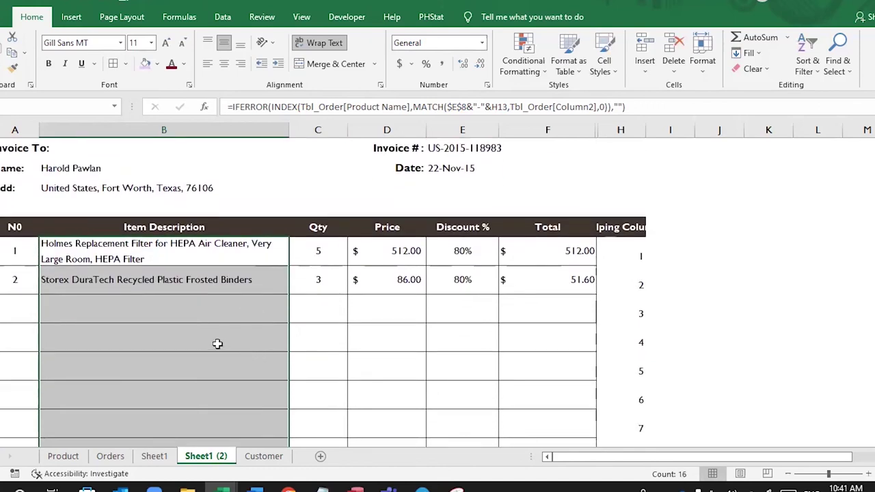
- Check the helping column reference in the Item Description formula of the fourth item row
{"action": "double_click", "coordinate": [210, 338]}
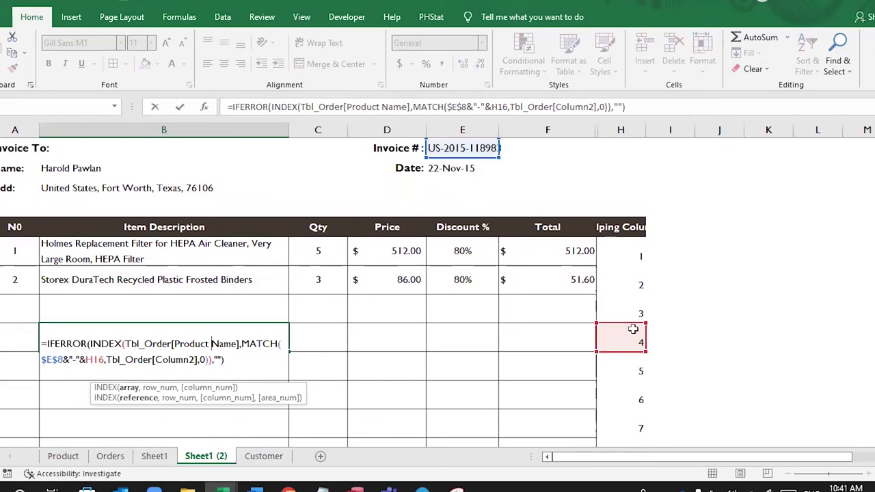
{"action": "scroll", "coordinate": [647, 343], "scroll_direction": "up", "scroll_amount": 1}
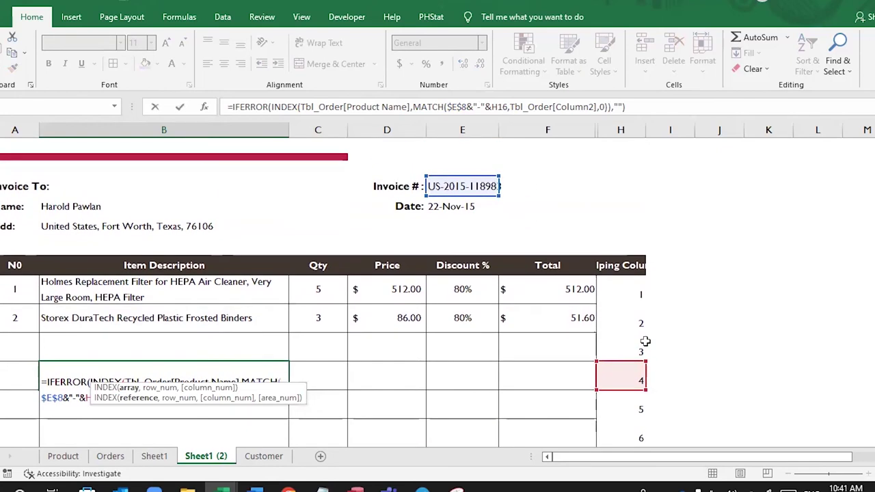
{"action": "key", "text": "Return"}
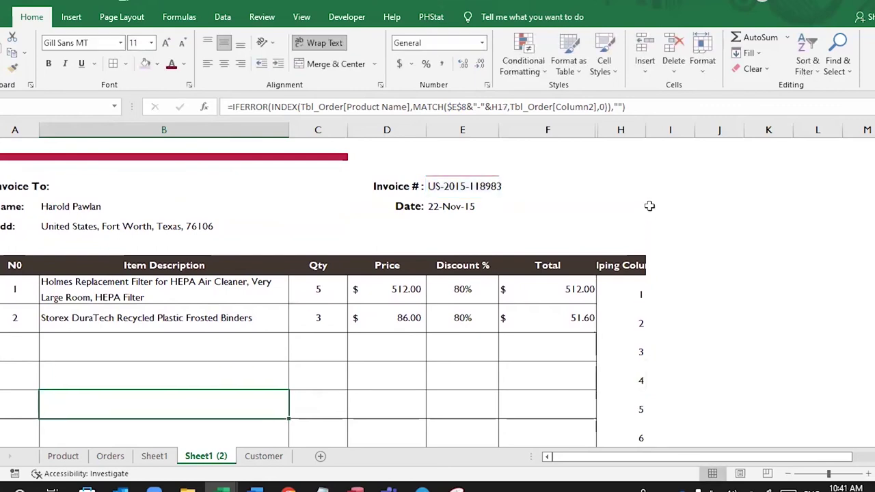
- Widen column H by hand to show more of the Helping Column header
{"action": "left_click_drag", "start_coordinate": [628, 293], "coordinate": [638, 409]}
{"action": "left_click", "coordinate": [641, 322]}
{"action": "left_click", "coordinate": [640, 294]}
{"action": "left_click_drag", "start_coordinate": [646, 130], "coordinate": [673, 130]}
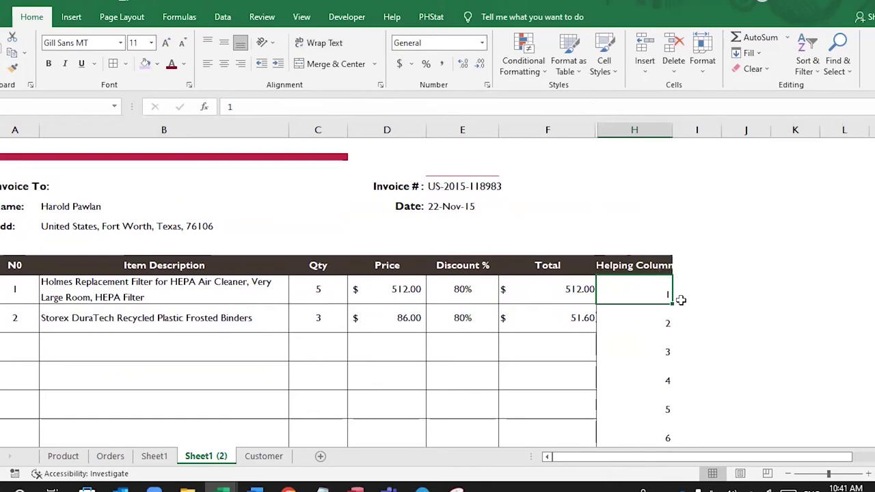
- On the Orders sheet, examine the Column1 item numbers and Column2 unique keys of the highlighted multi-item order
{"action": "left_click", "coordinate": [110, 456]}
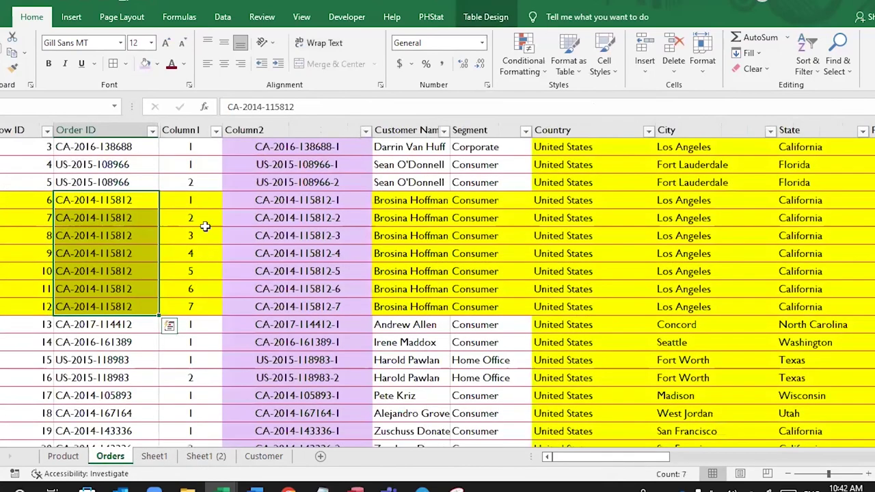
{"action": "left_click_drag", "start_coordinate": [196, 166], "coordinate": [190, 253]}
{"action": "left_click_drag", "start_coordinate": [262, 205], "coordinate": [274, 306]}
{"action": "left_click", "coordinate": [274, 306]}
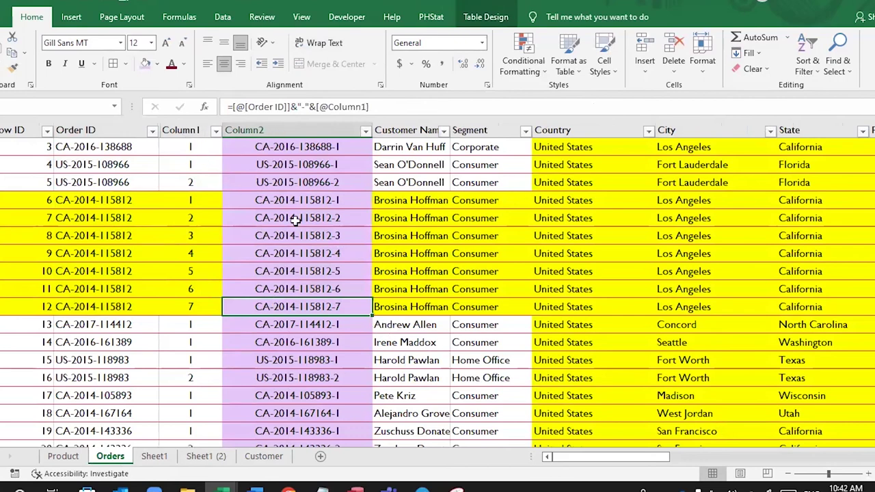
{"action": "key", "text": "shift+Left"}
{"action": "key", "text": "ctrl+space"}
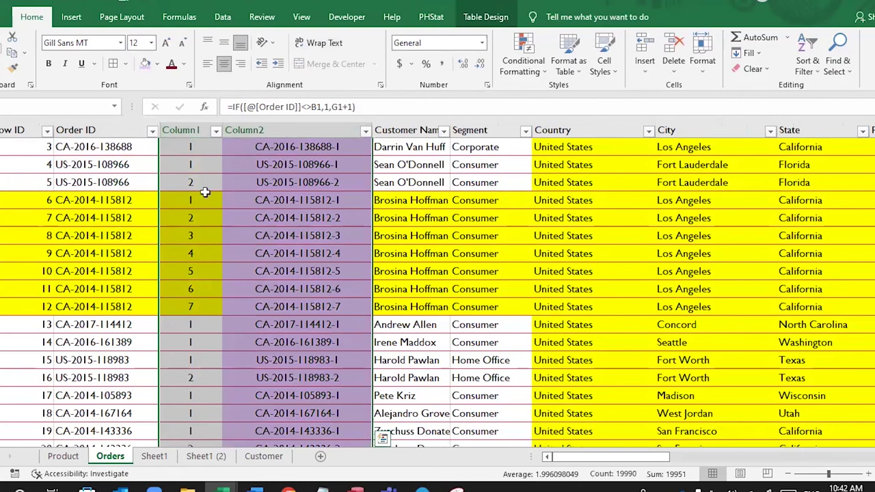
{"action": "left_click_drag", "start_coordinate": [194, 200], "coordinate": [188, 306]}
{"action": "left_click", "coordinate": [189, 306]}
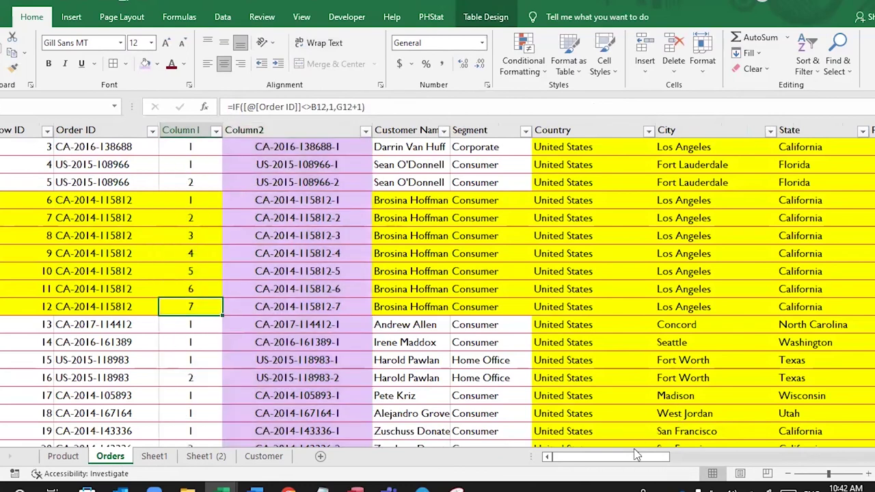
- Examine the highlighted rows in the blank column X just beyond Profit on the Orders sheet
{"action": "left_click_drag", "start_coordinate": [628, 467], "coordinate": [846, 467]}
{"action": "scroll", "coordinate": [384, 202], "scroll_direction": "right", "scroll_amount": 3}
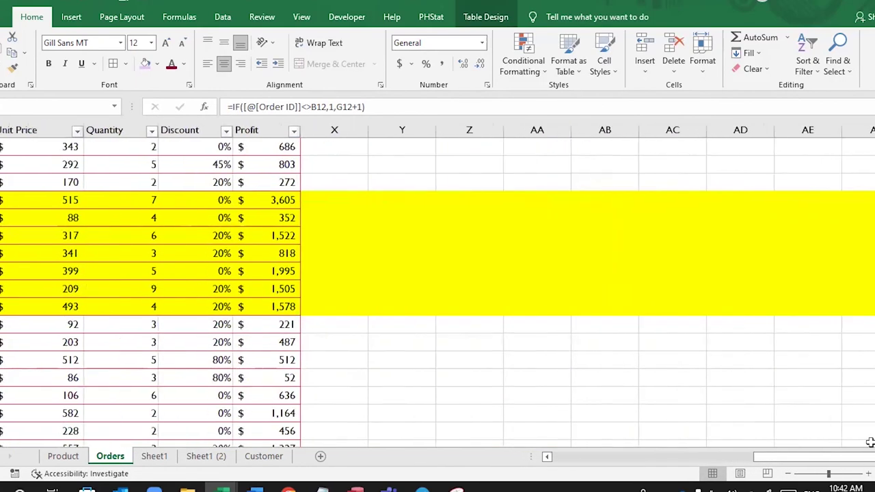
{"action": "left_click_drag", "start_coordinate": [345, 200], "coordinate": [347, 303]}
{"action": "left_click", "coordinate": [347, 303]}
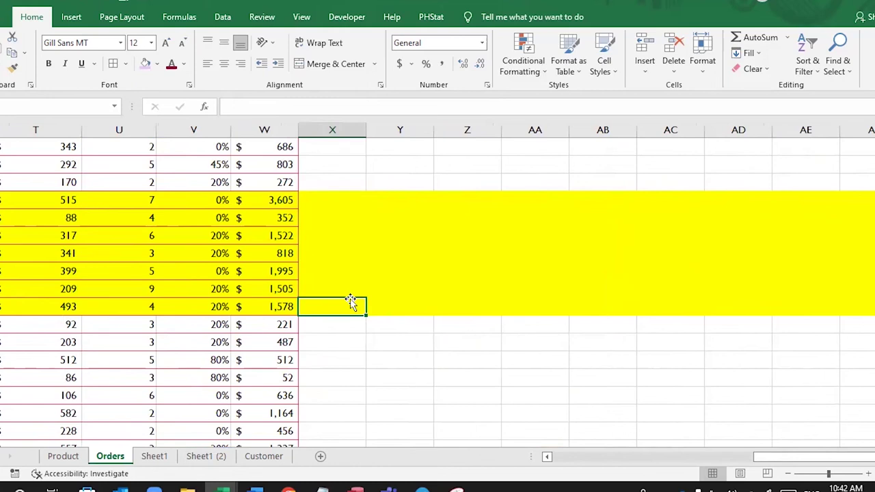
{"action": "left_click_drag", "start_coordinate": [338, 197], "coordinate": [333, 327]}
{"action": "left_click", "coordinate": [342, 303]}
- Return to the Sheet1 (2) invoice and autofit column H to its Helping Column header
{"action": "left_click", "coordinate": [203, 456]}
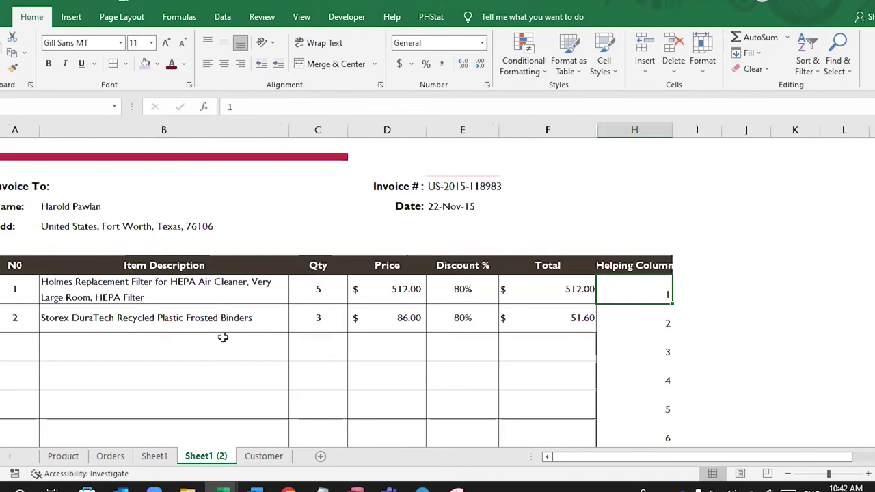
{"action": "left_click", "coordinate": [109, 300]}
{"action": "left_click", "coordinate": [189, 322]}
{"action": "left_click", "coordinate": [159, 297]}
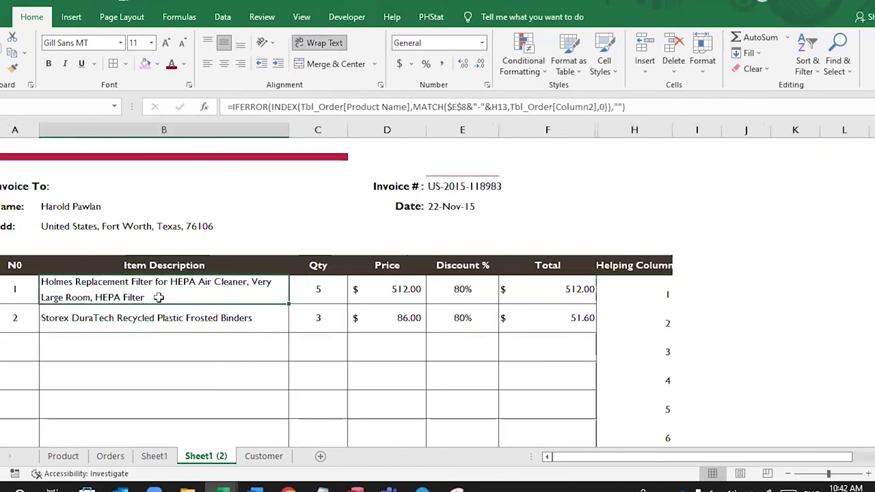
{"action": "left_click", "coordinate": [651, 264]}
{"action": "double_click", "coordinate": [672, 130]}
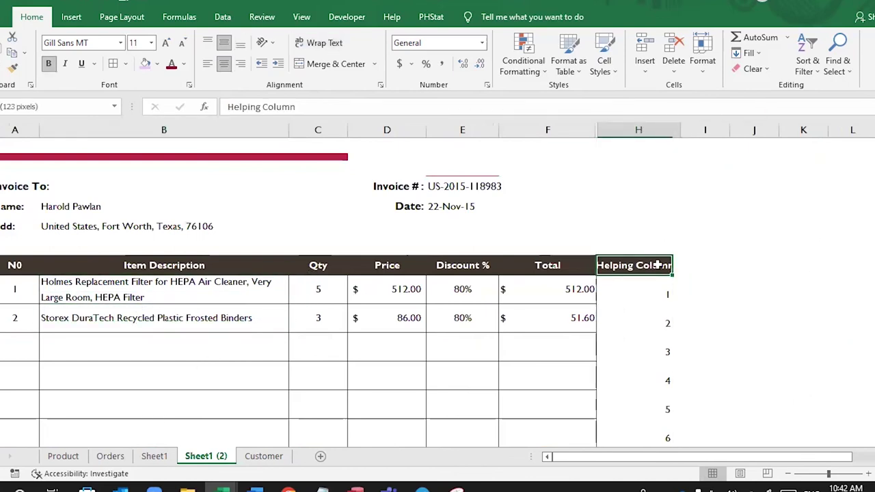
{"action": "left_click", "coordinate": [656, 291]}
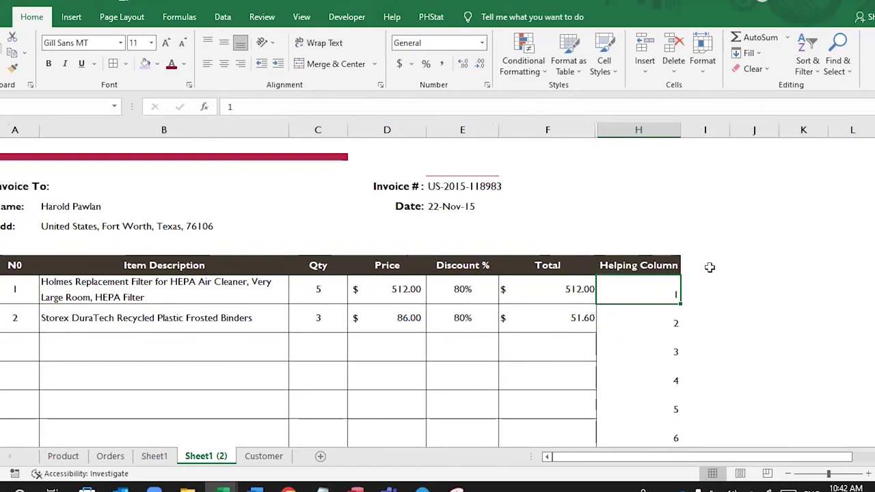
- Hide column H containing the Helping Column on the invoice
{"action": "left_click", "coordinate": [635, 128]}
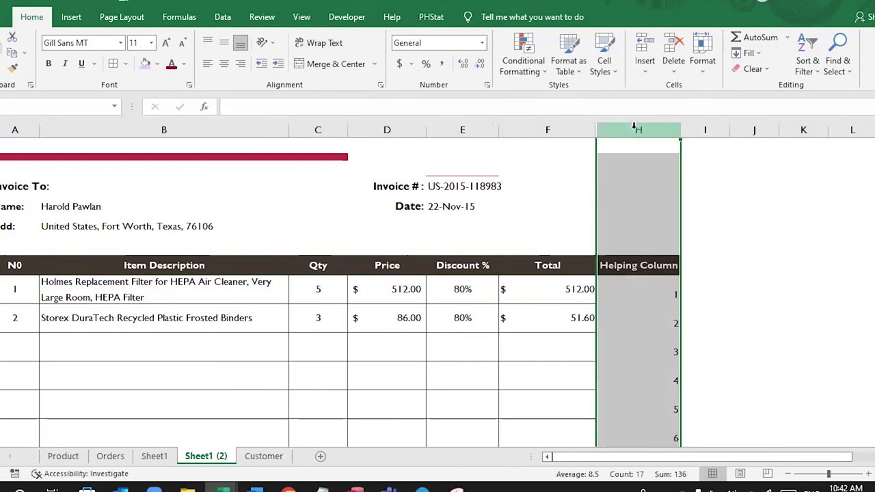
{"action": "right_click", "coordinate": [635, 129]}
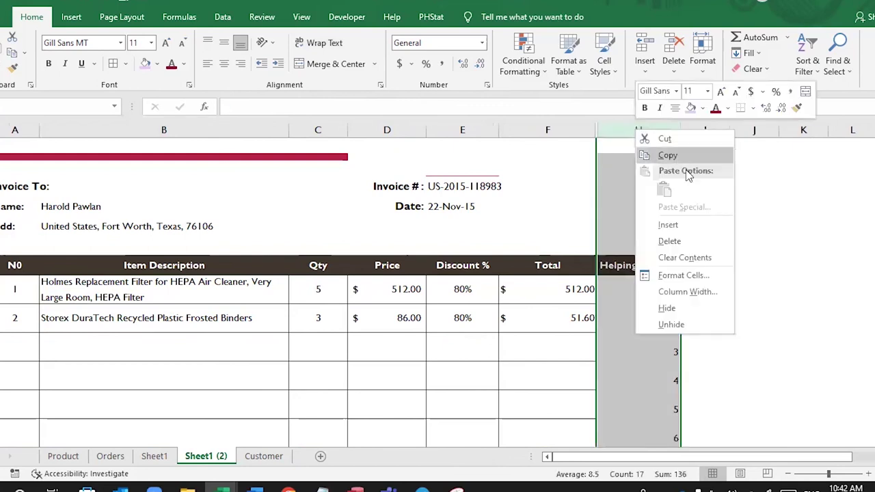
{"action": "left_click", "coordinate": [668, 309]}
{"action": "left_click", "coordinate": [639, 283]}
{"action": "left_click", "coordinate": [142, 301]}
{"action": "left_click", "coordinate": [130, 311]}
{"action": "left_click", "coordinate": [184, 300]}
{"action": "left_click", "coordinate": [314, 294]}
{"action": "key", "text": "Down"}
- Copy the part of the first Item Description formula from MATCH to the end, leaving the formula unchanged
{"action": "left_click", "coordinate": [283, 293]}
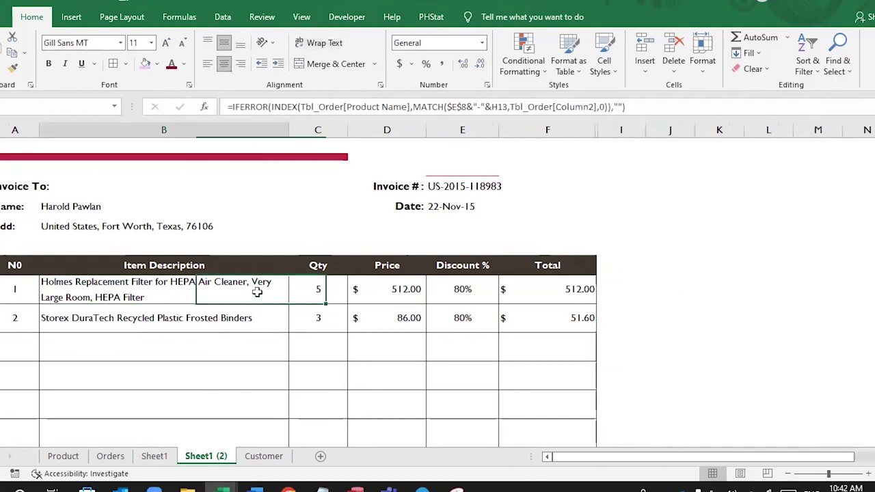
{"action": "left_click", "coordinate": [417, 107]}
{"action": "left_click_drag", "start_coordinate": [414, 106], "coordinate": [654, 102]}
{"action": "key", "text": "ctrl+c"}
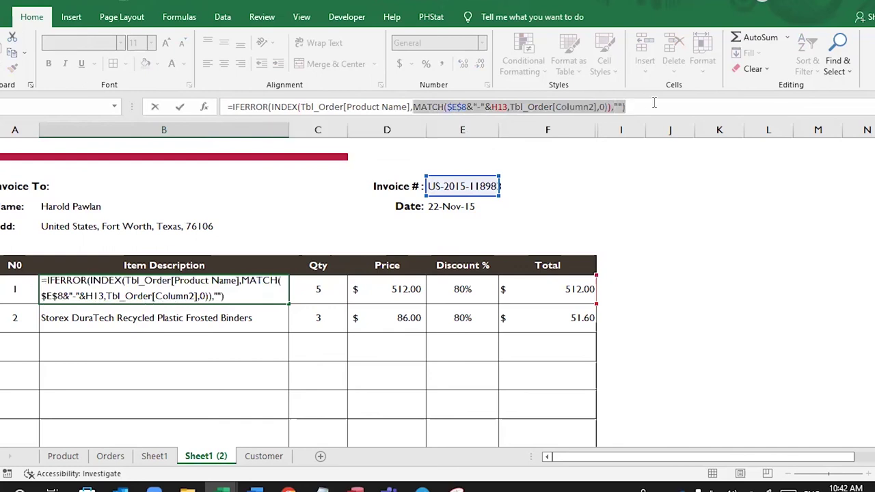
{"action": "key", "text": "Escape"}
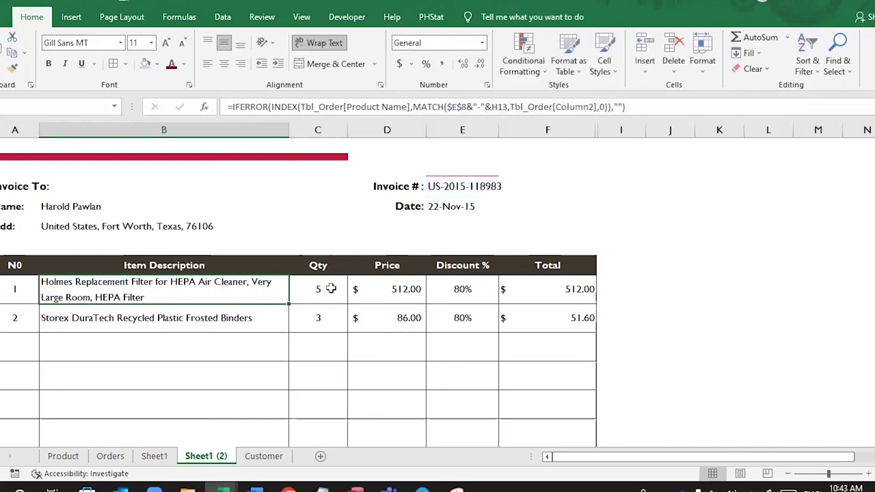
- Replace the G8 ending of the first Qty formula with the copied MATCH part and fill it down the Qty column
{"action": "left_click", "coordinate": [324, 290]}
{"action": "double_click", "coordinate": [397, 107]}
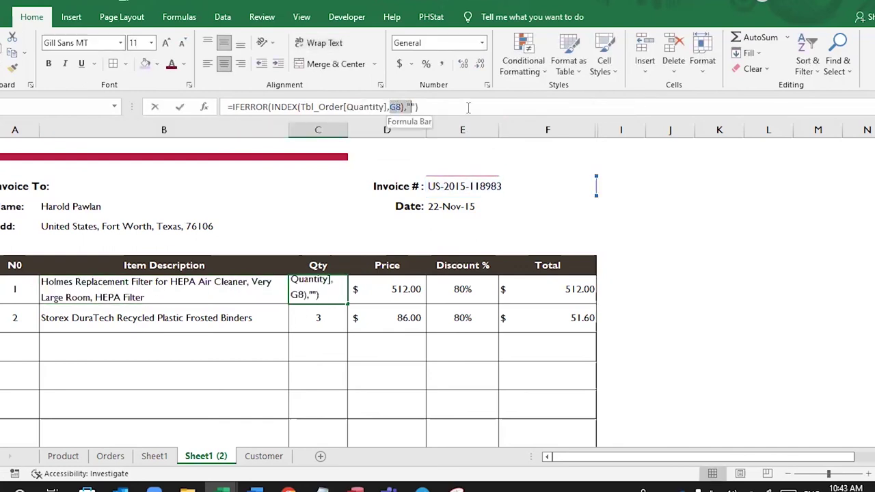
{"action": "key", "text": "ctrl+v"}
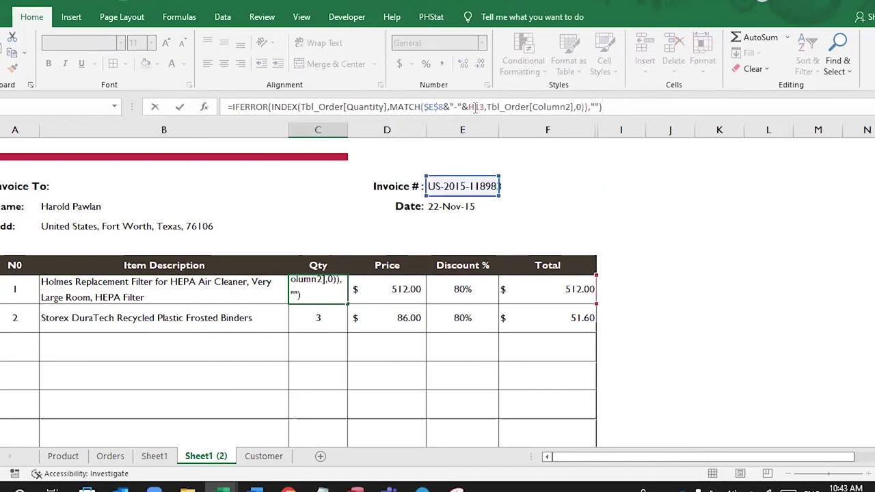
{"action": "key", "text": "Return"}
{"action": "left_click", "coordinate": [324, 290]}
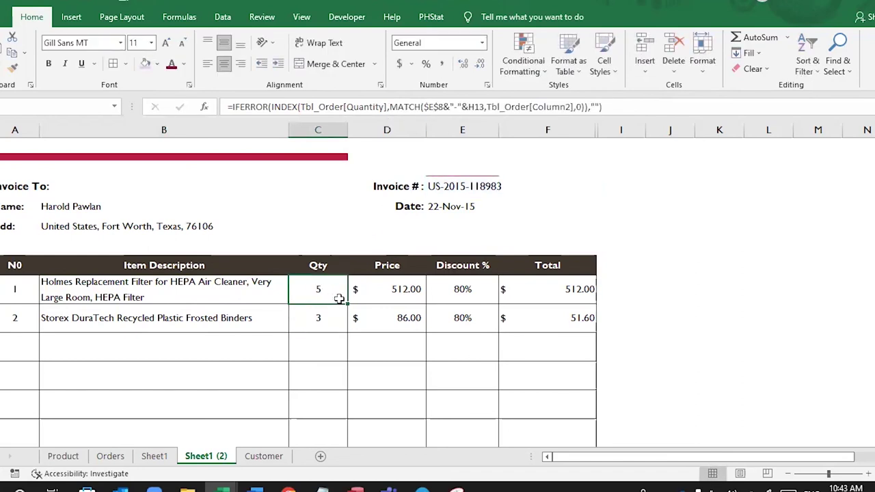
{"action": "left_click_drag", "start_coordinate": [347, 307], "coordinate": [345, 415]}
- Replace the G8 ending of the first Price formula with the copied MATCH part and fill it down the Price column
{"action": "scroll", "coordinate": [404, 279], "scroll_direction": "up", "scroll_amount": 4}
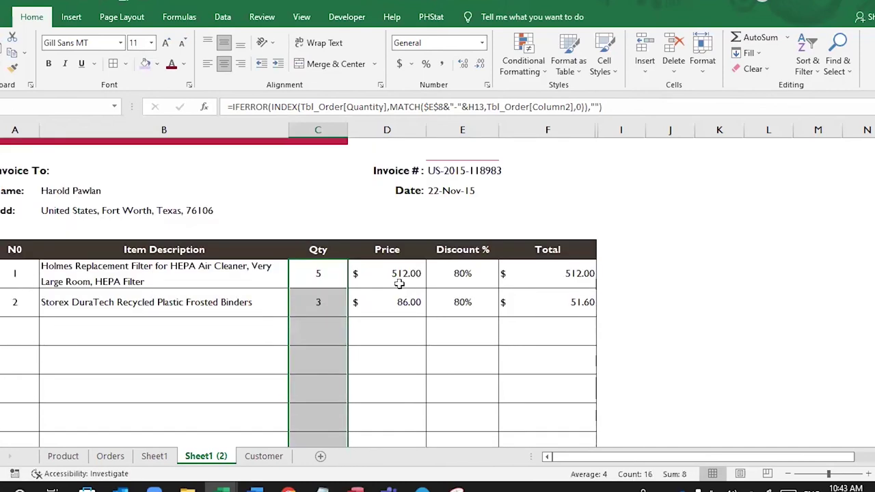
{"action": "left_click", "coordinate": [399, 279]}
{"action": "left_click", "coordinate": [400, 108]}
{"action": "double_click", "coordinate": [400, 107]}
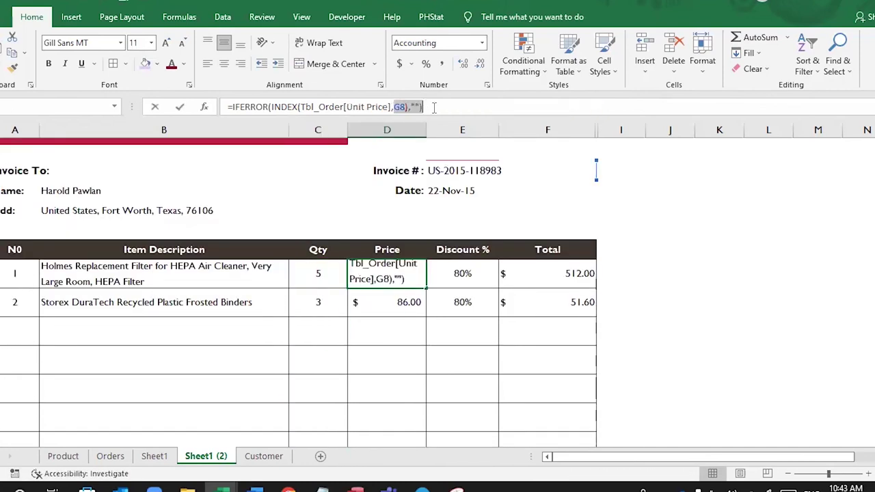
{"action": "key", "text": "ctrl+v"}
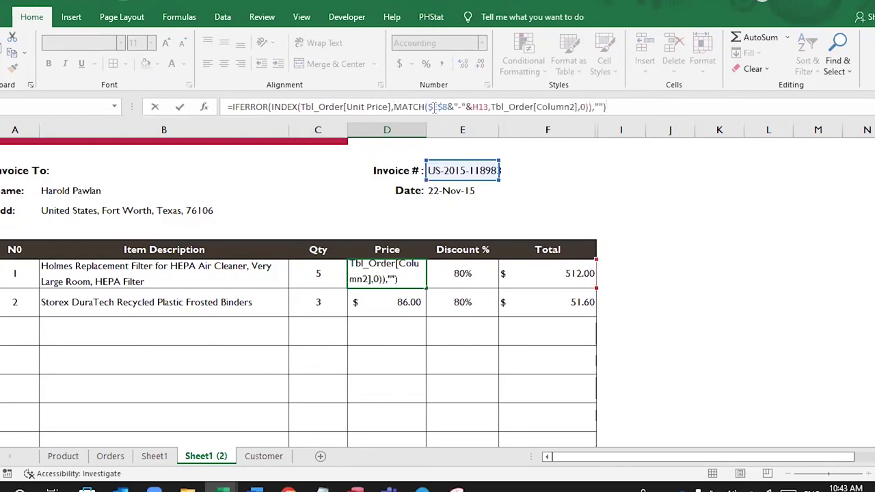
{"action": "key", "text": "Return"}
{"action": "left_click", "coordinate": [384, 272]}
{"action": "left_click_drag", "start_coordinate": [429, 288], "coordinate": [418, 403]}
- Replace the G8 ending of the first Discount % formula with the copied MATCH part and fill it down the Discount % column
{"action": "scroll", "coordinate": [457, 272], "scroll_direction": "up", "scroll_amount": 4}
{"action": "left_click", "coordinate": [462, 233]}
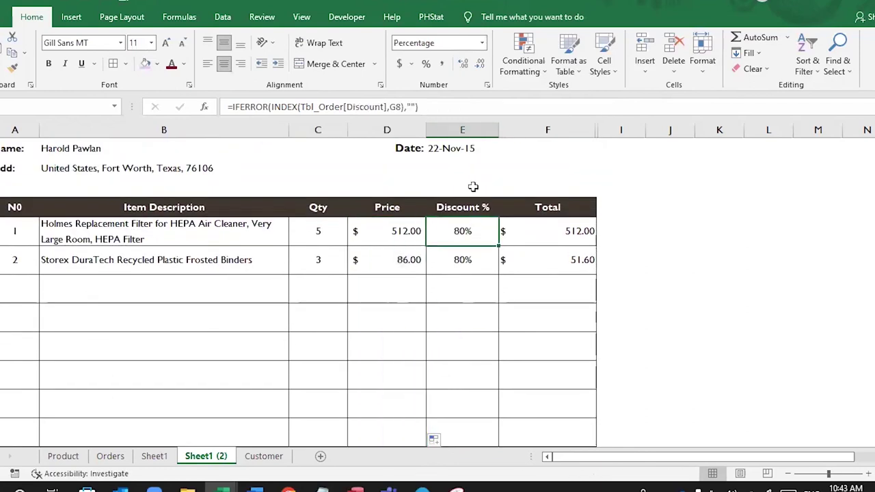
{"action": "double_click", "coordinate": [395, 107]}
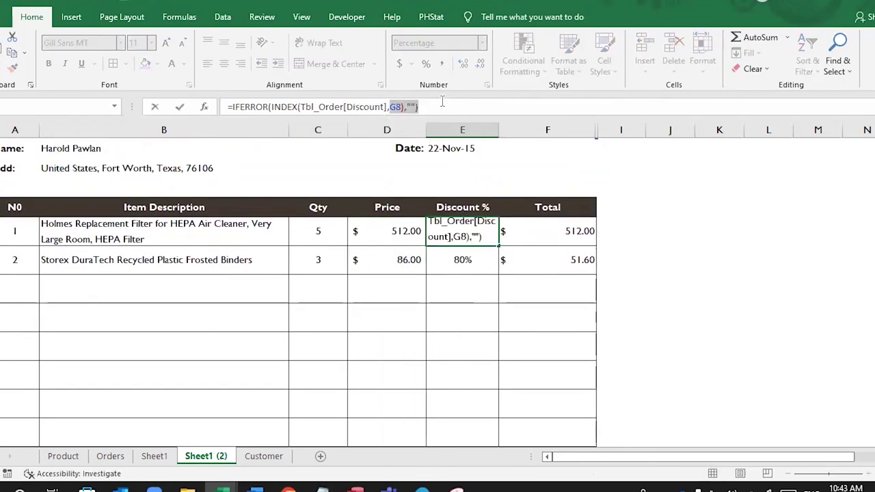
{"action": "key", "text": "ctrl+v"}
{"action": "key", "text": "Return"}
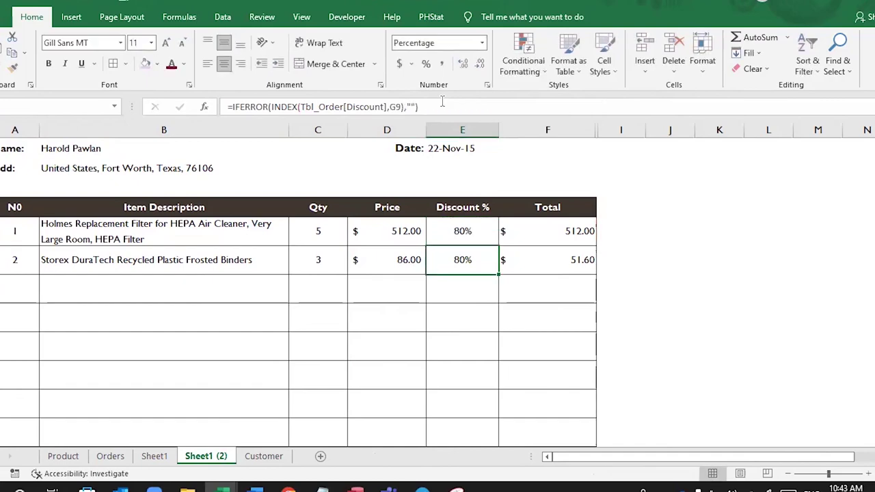
{"action": "left_click", "coordinate": [462, 231]}
{"action": "left_click_drag", "start_coordinate": [498, 248], "coordinate": [484, 413]}
- Open the border settings for the last item row of the invoice, from column A to F just above Sub Total
{"action": "scroll", "coordinate": [558, 332], "scroll_direction": "up", "scroll_amount": 2}
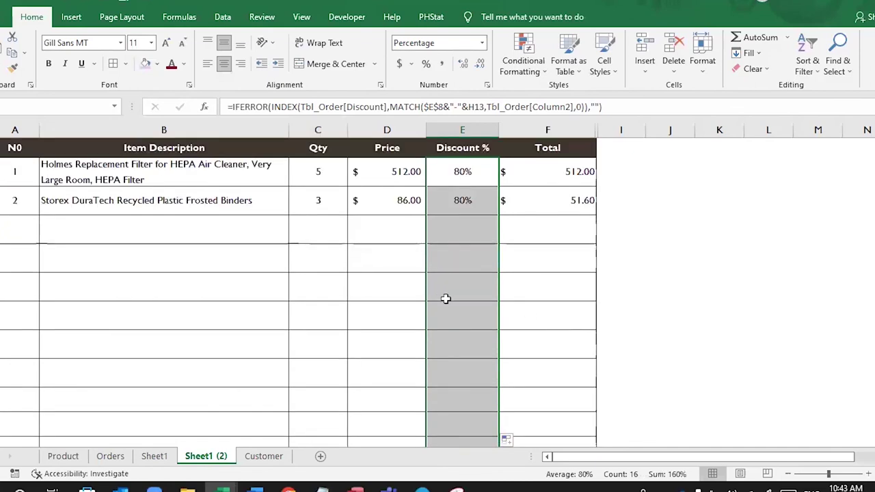
{"action": "scroll", "coordinate": [445, 297], "scroll_direction": "down", "scroll_amount": 3}
{"action": "scroll", "coordinate": [136, 341], "scroll_direction": "down", "scroll_amount": 1}
{"action": "left_click", "coordinate": [21, 323]}
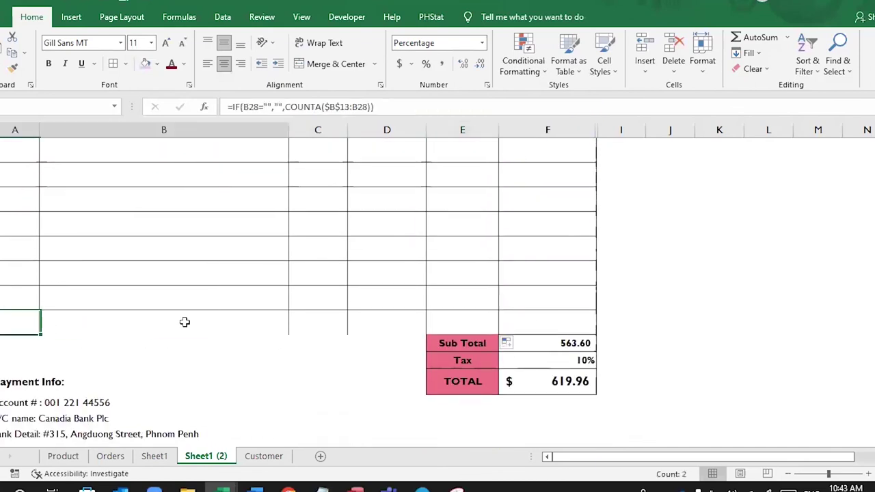
{"action": "left_click_drag", "start_coordinate": [148, 322], "coordinate": [566, 318]}
{"action": "left_click", "coordinate": [114, 65]}
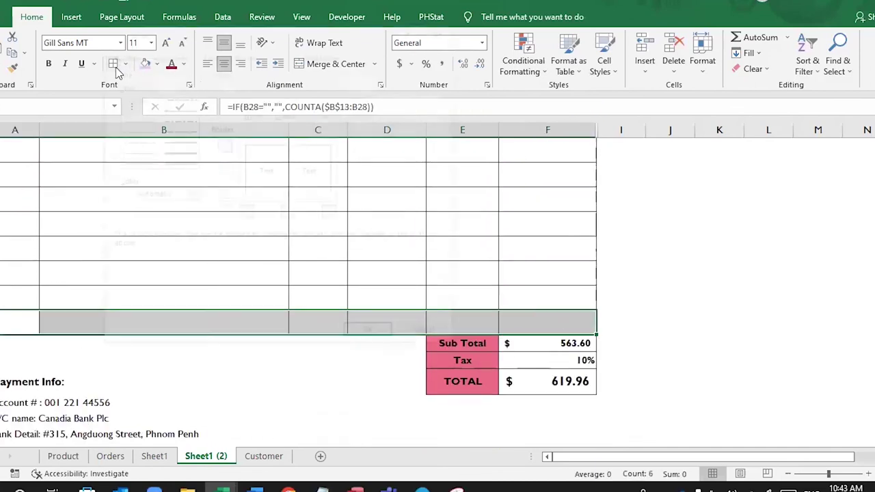